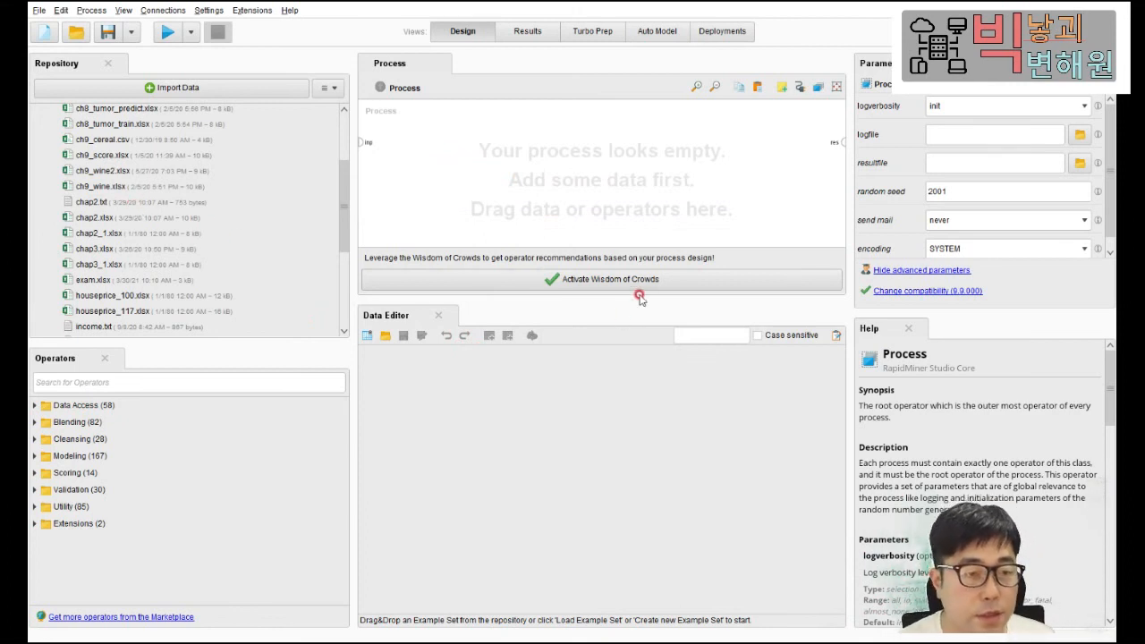
- Enlarge the process canvas by making it taller and widening it on both sides
click(609, 287)
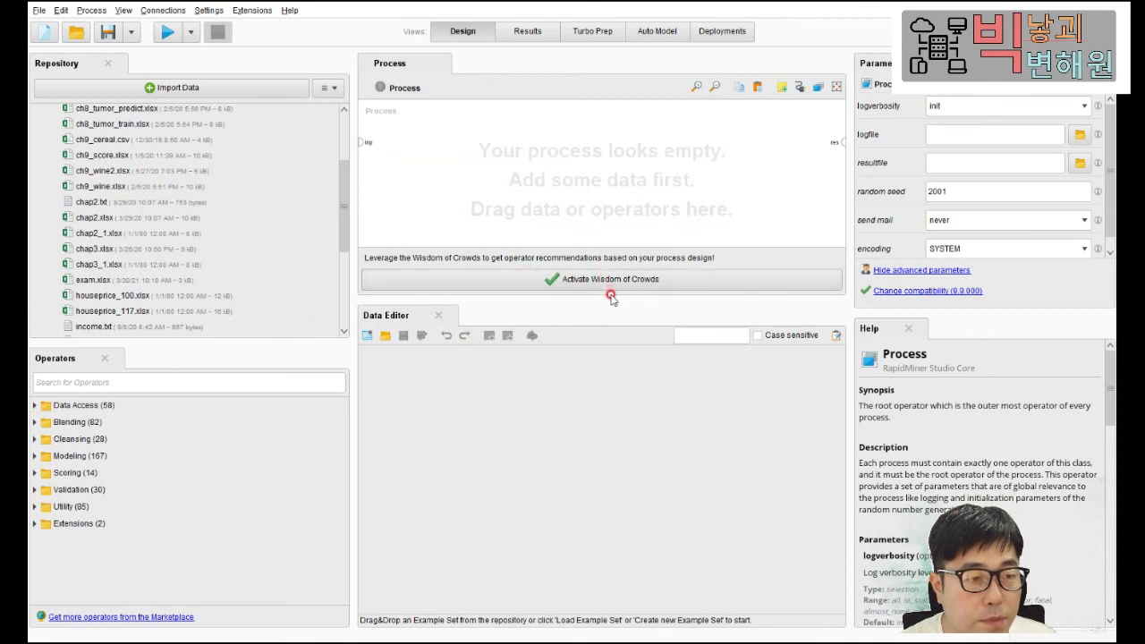
drag(609, 297, 617, 434)
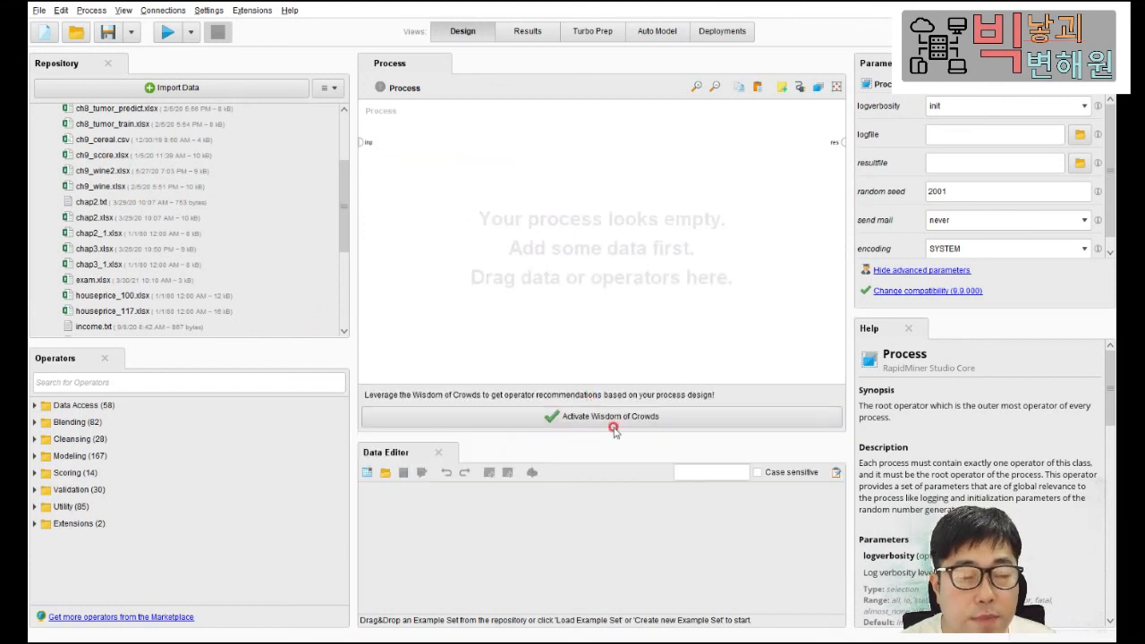
drag(349, 199, 281, 184)
drag(810, 181, 869, 181)
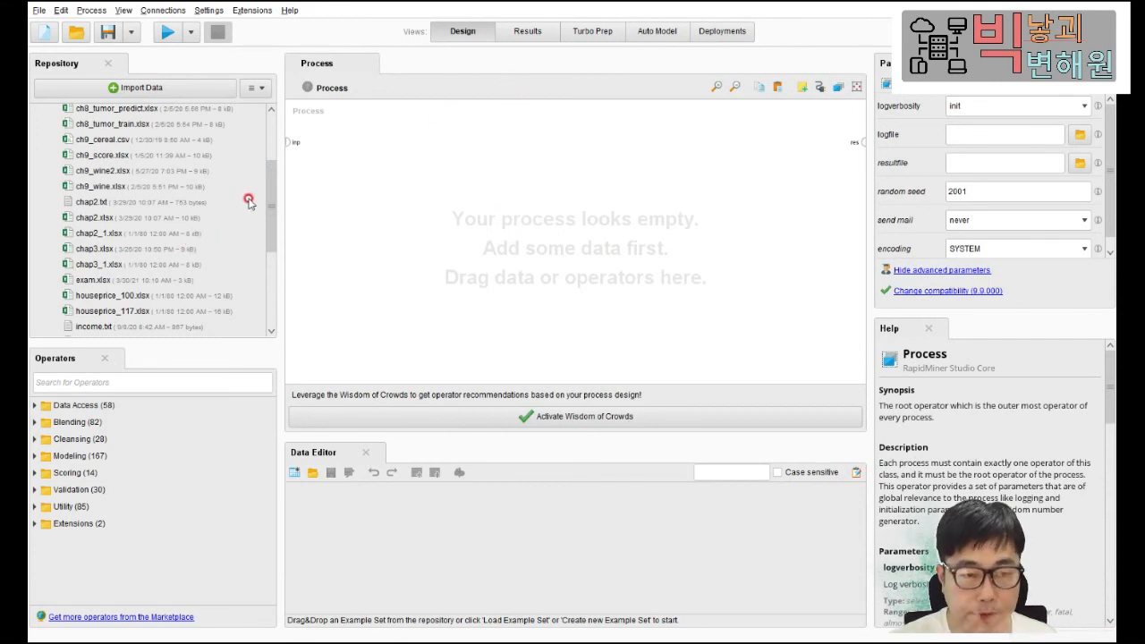
mouse_move(270, 193)
mouse_down()
mouse_move(273, 177)
mouse_move(280, 257)
mouse_move(265, 181)
mouse_up()
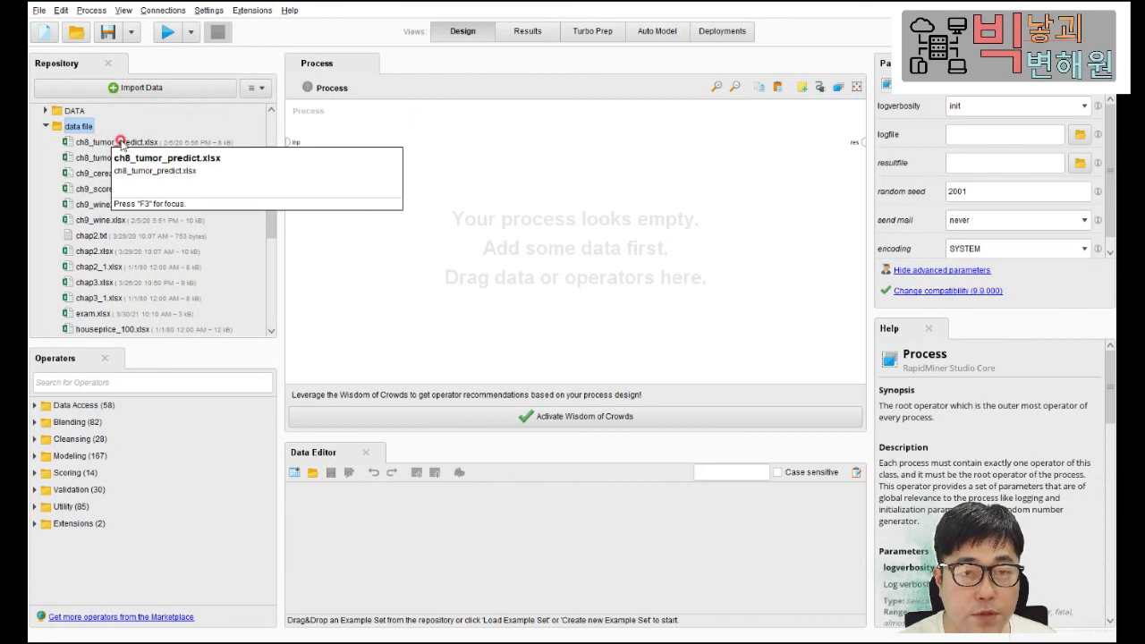
click(121, 141)
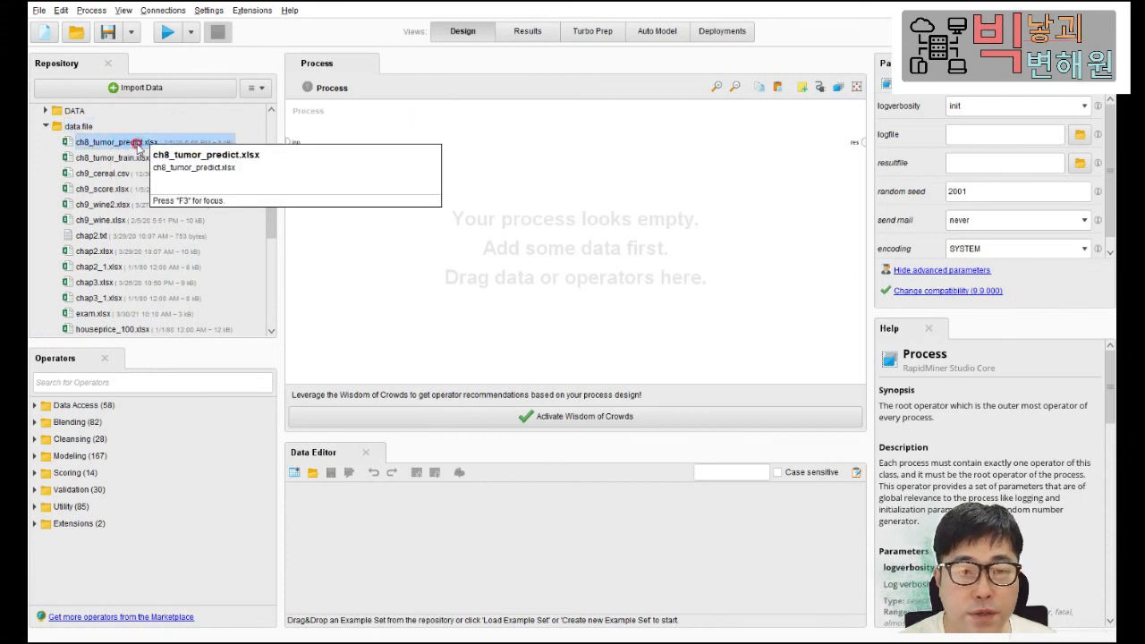
click(121, 159)
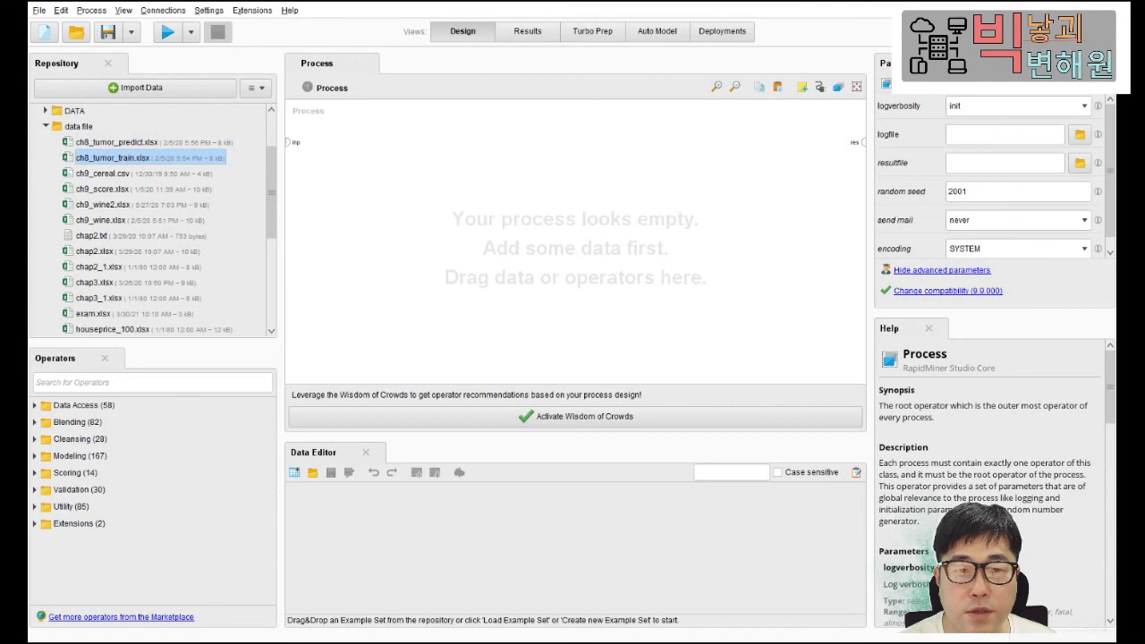
drag(141, 159, 359, 171)
click(347, 183)
click(340, 183)
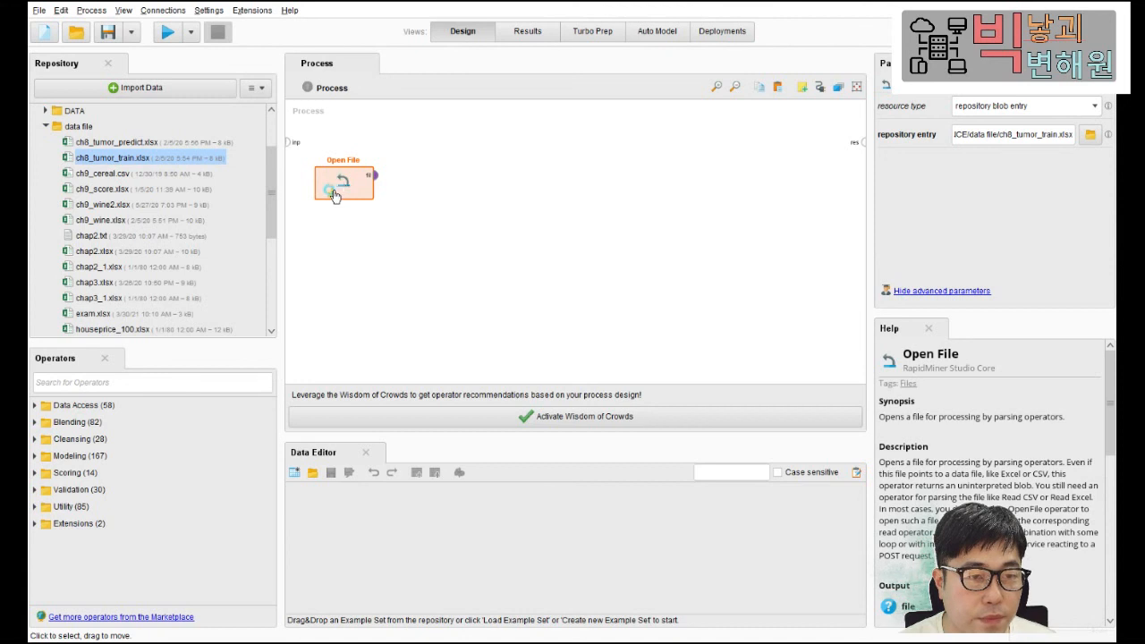
click(332, 193)
click(378, 313)
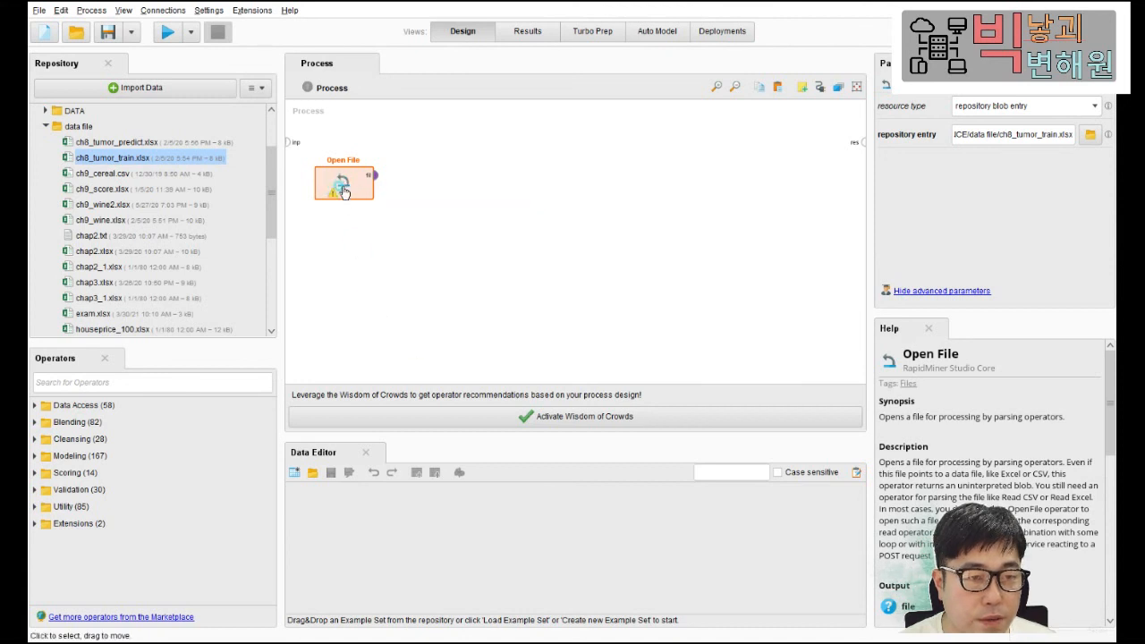
right_click(349, 173)
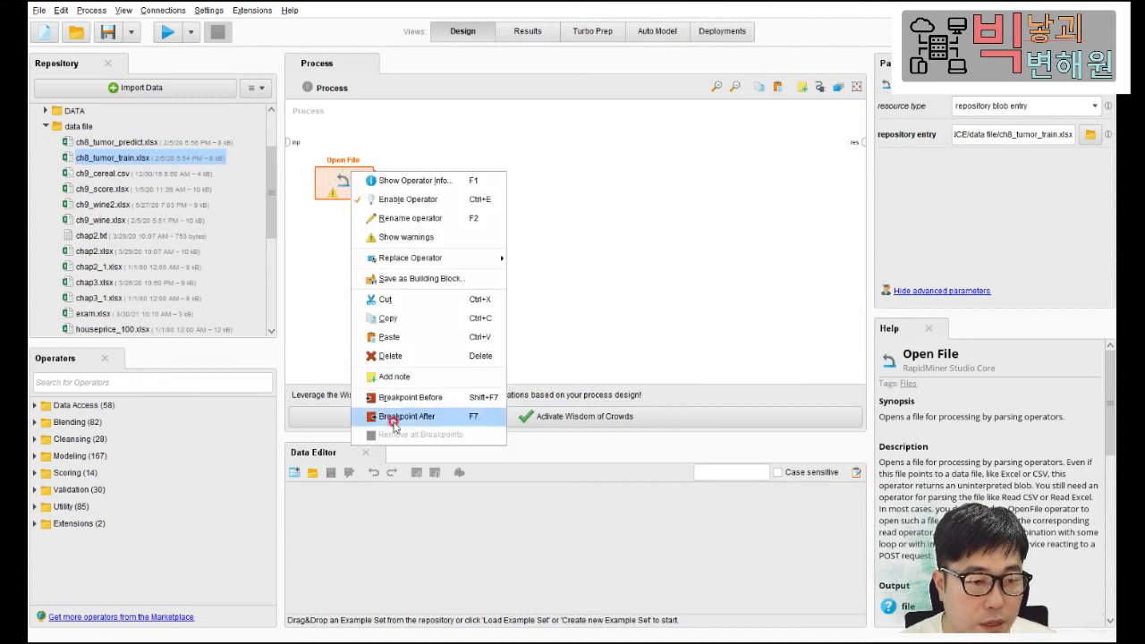
click(388, 358)
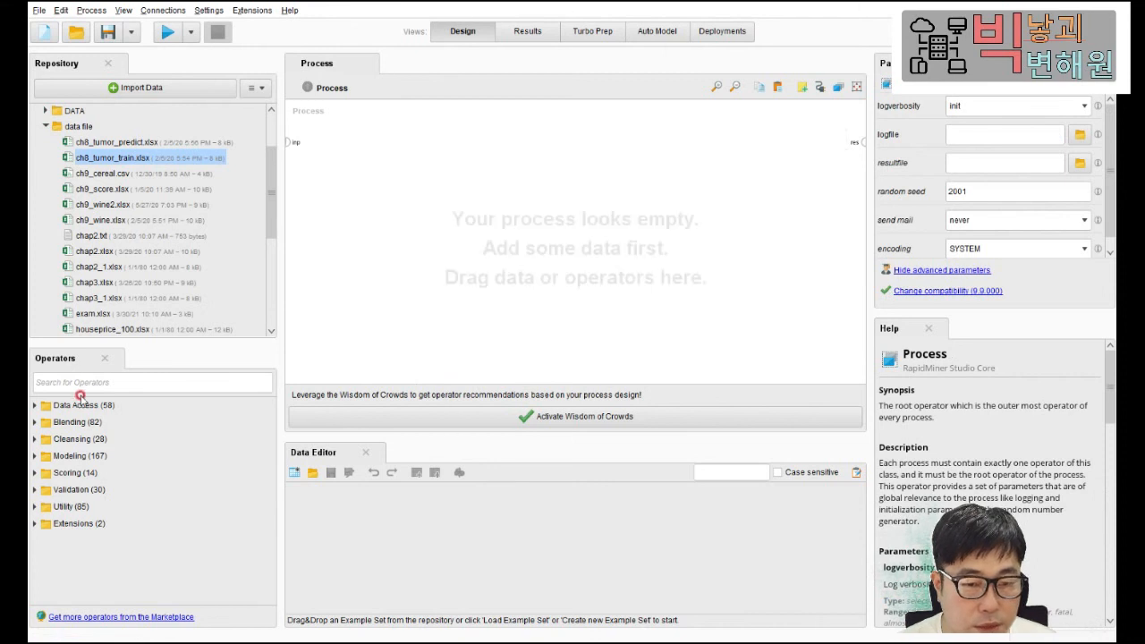
- Add a Read Excel operator from the Data Access file readers to the empty process
double_click(80, 406)
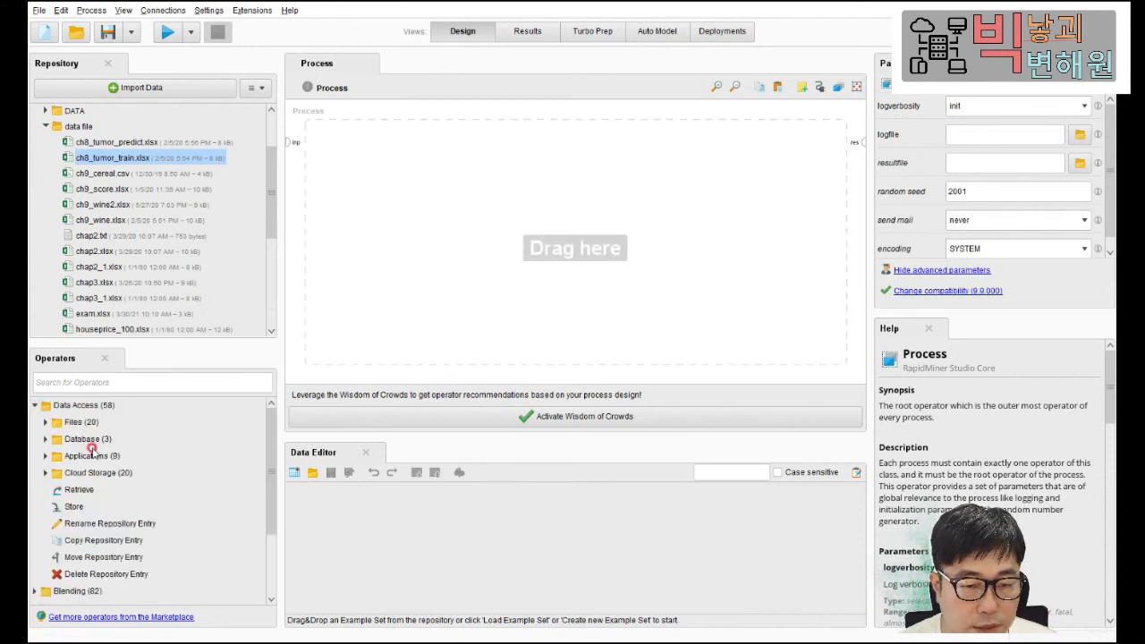
click(47, 423)
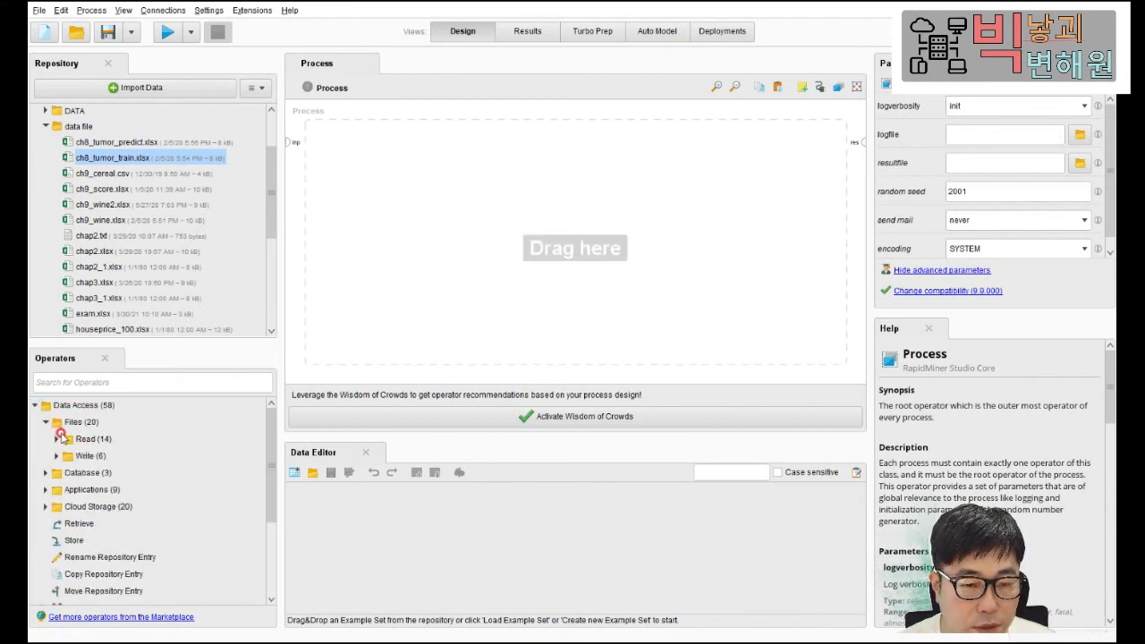
click(56, 439)
drag(107, 439, 368, 149)
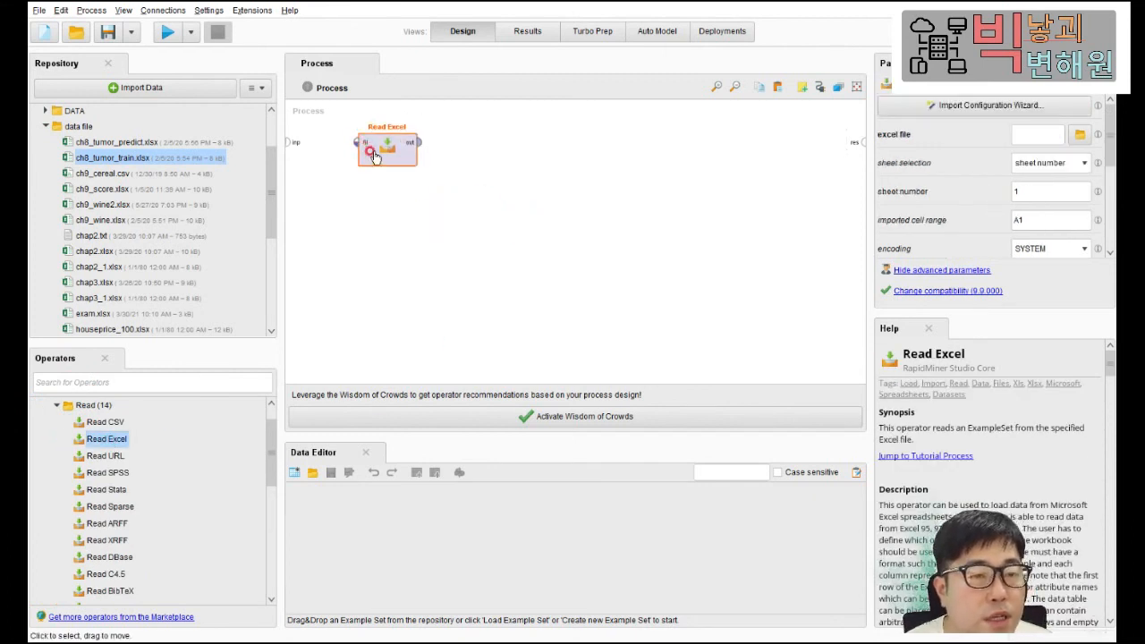
- Start the Read Excel import with ch8_tumor_train.xlsx from the Desktop folder 데이터 파일(1), keeping the preselected cell range A:E on Sheet1
double_click(390, 156)
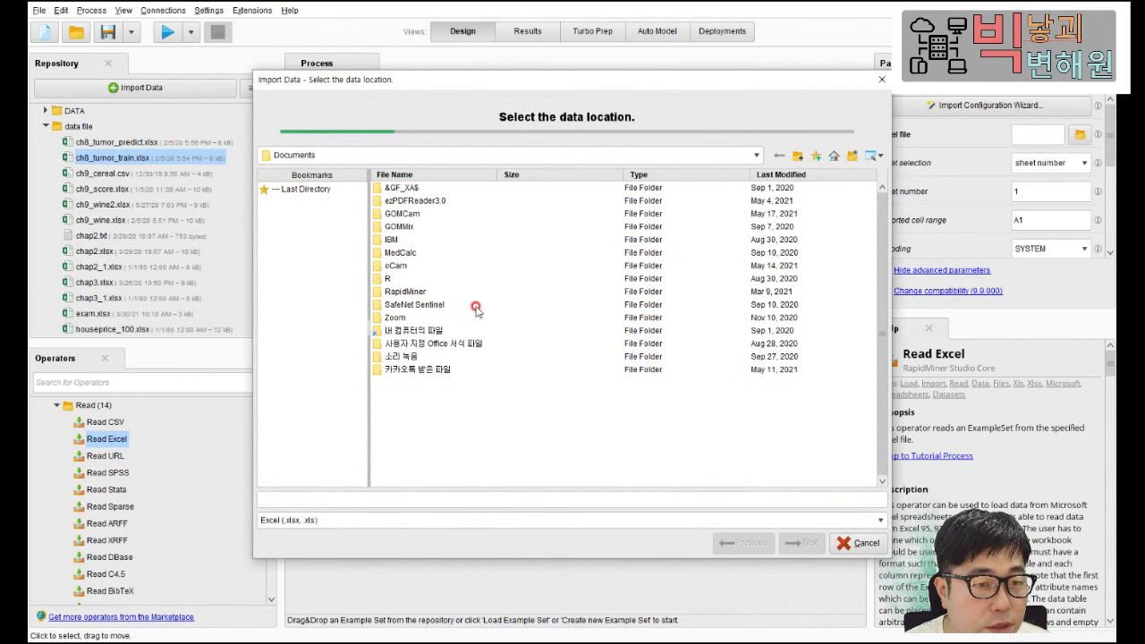
click(756, 156)
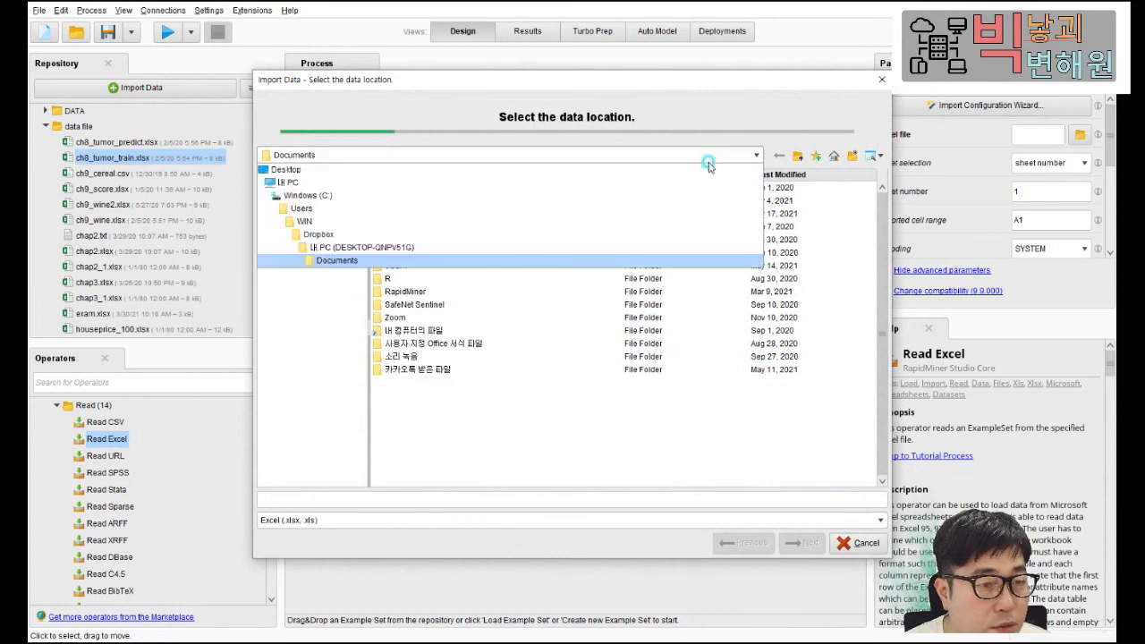
click(340, 170)
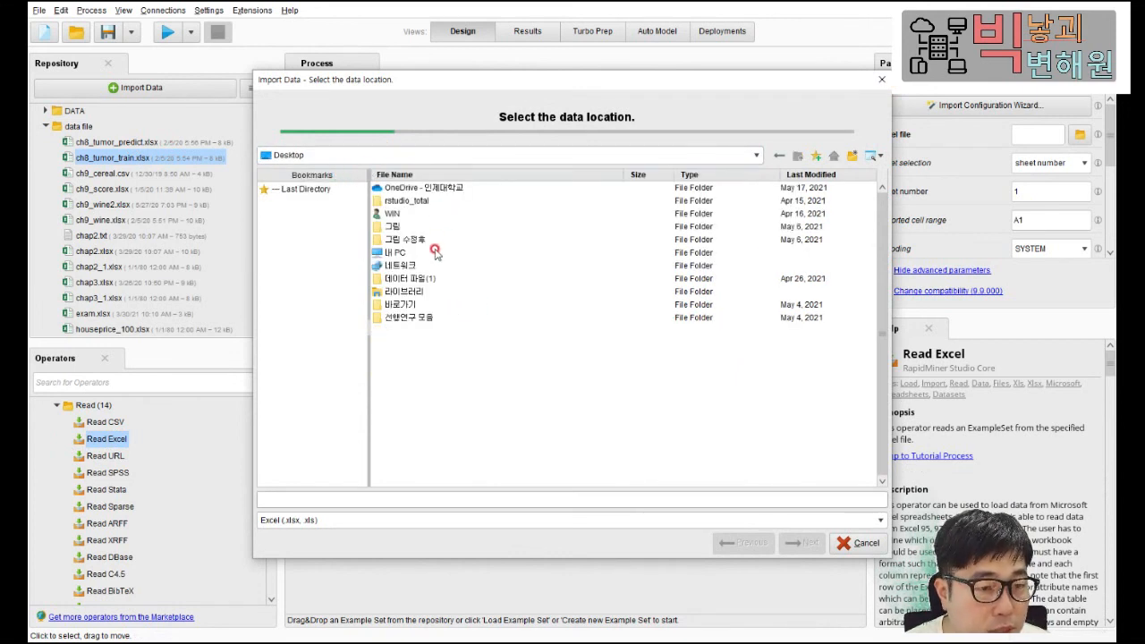
click(423, 280)
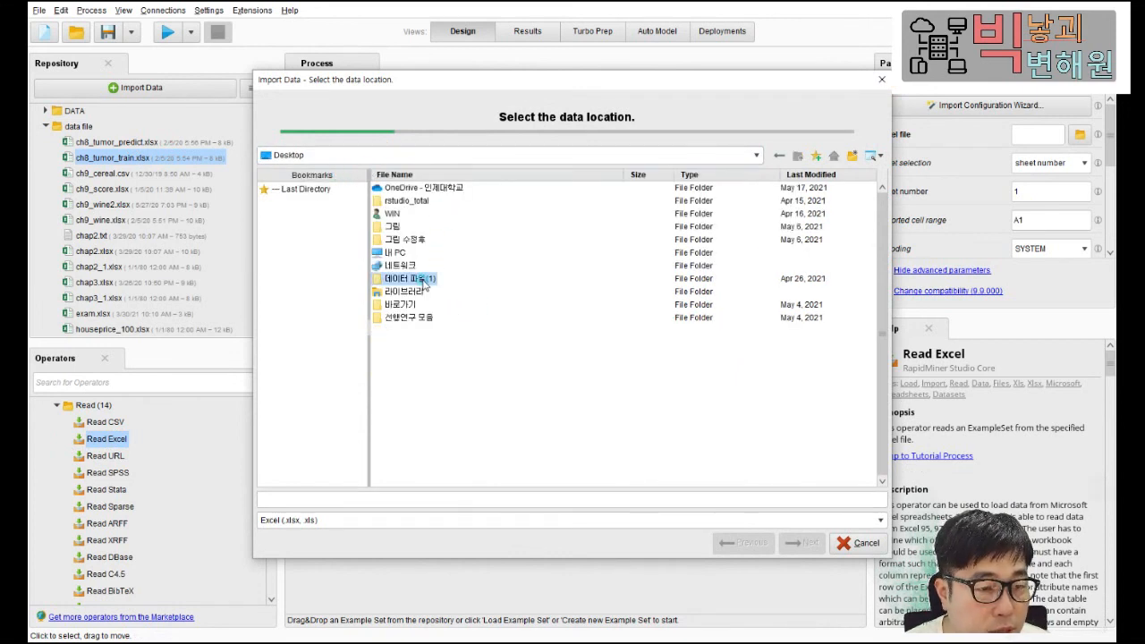
double_click(422, 279)
click(403, 280)
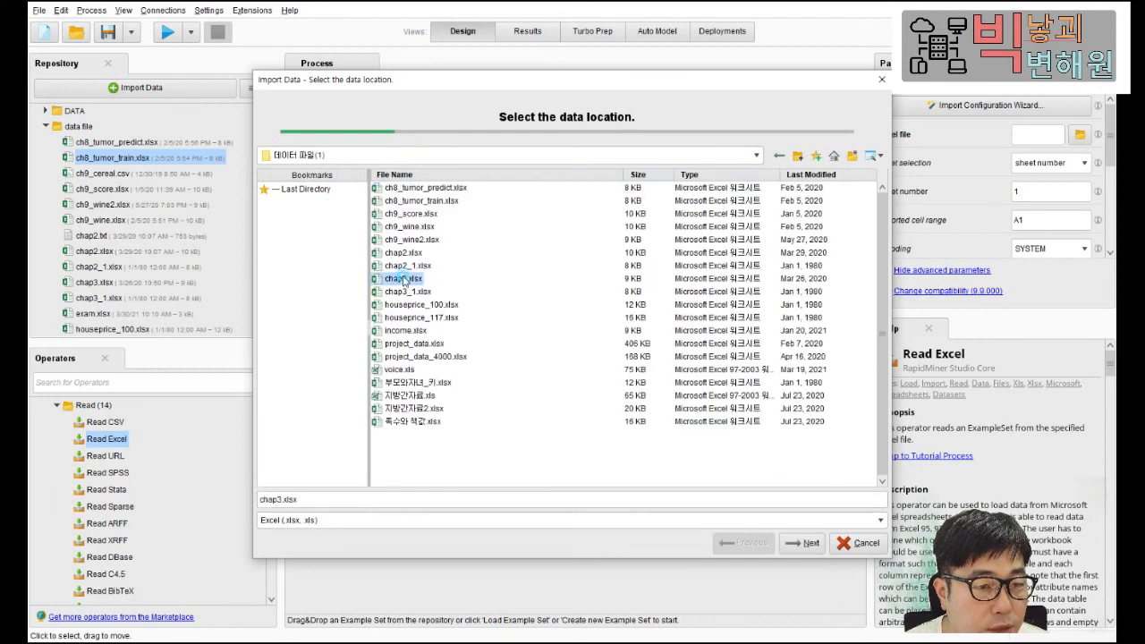
click(437, 202)
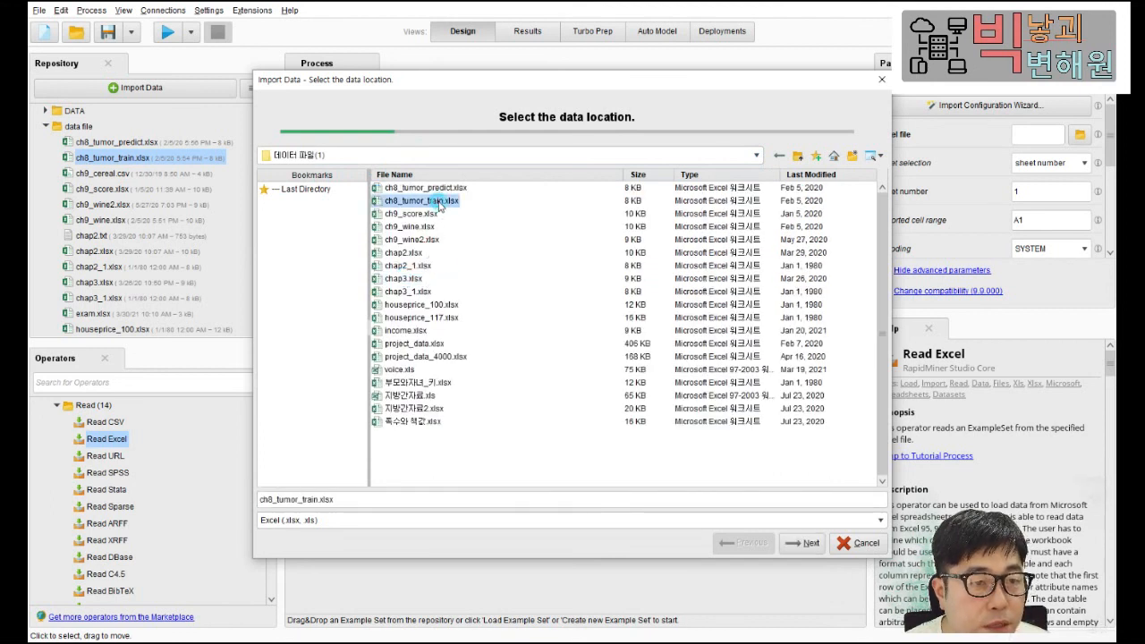
click(802, 544)
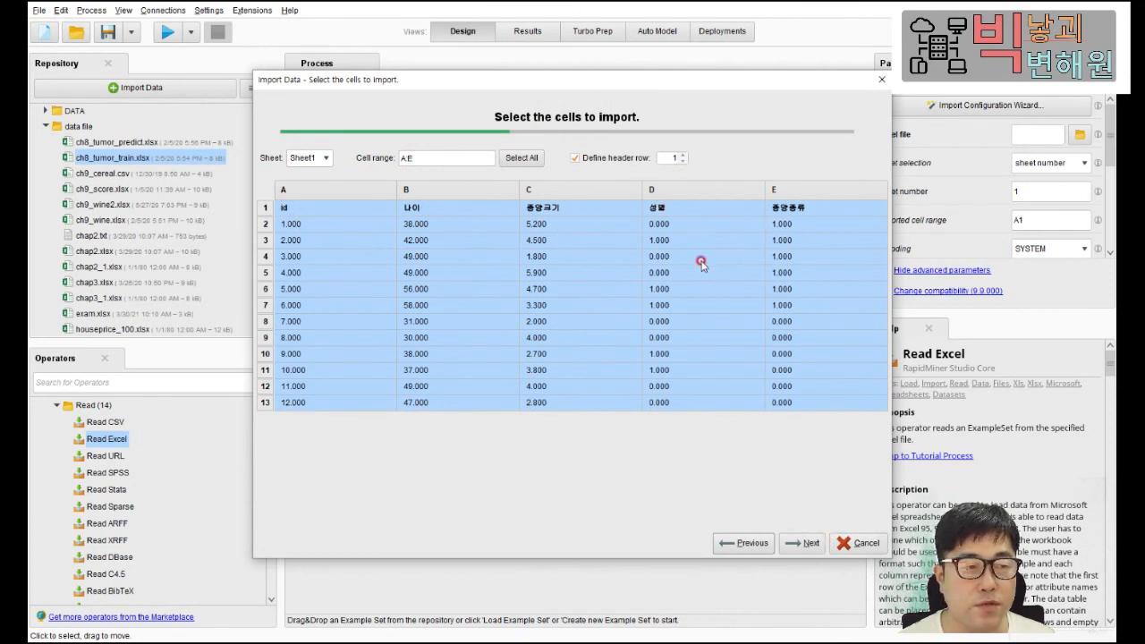
click(795, 543)
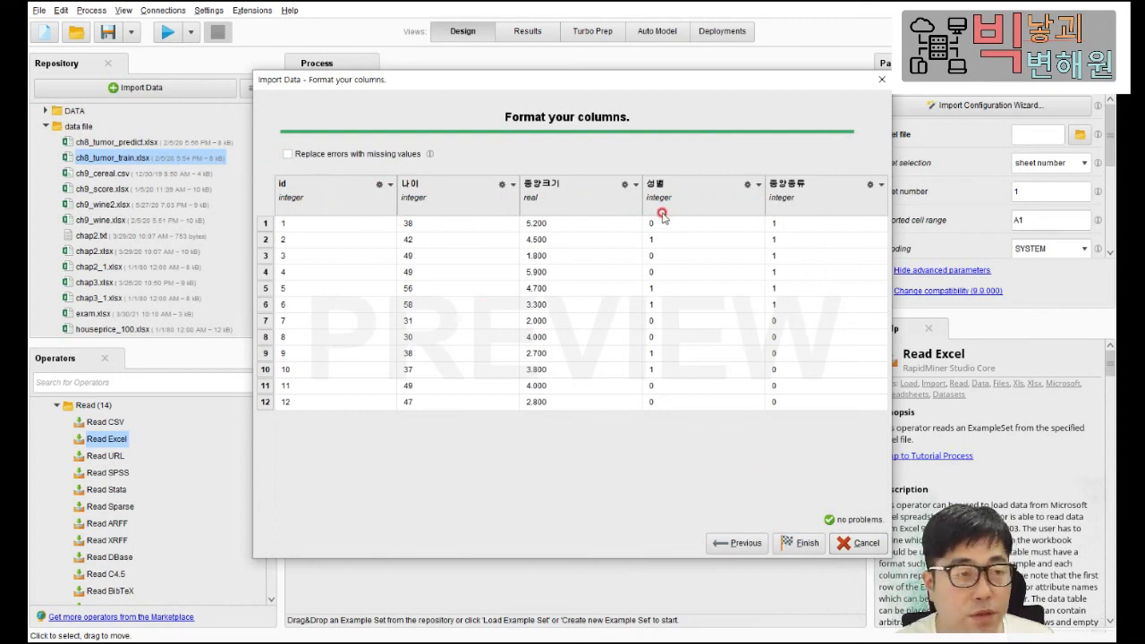
- Change the type of the 성별 and 종양종류 columns to binominal and finish the import
click(758, 185)
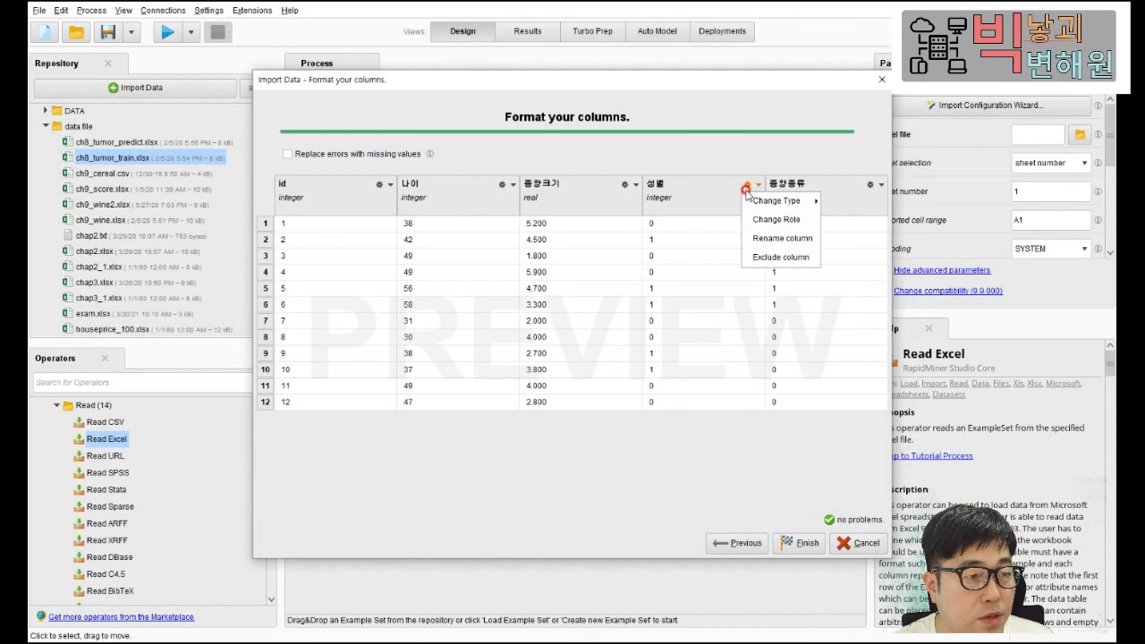
mouse_move(769, 201)
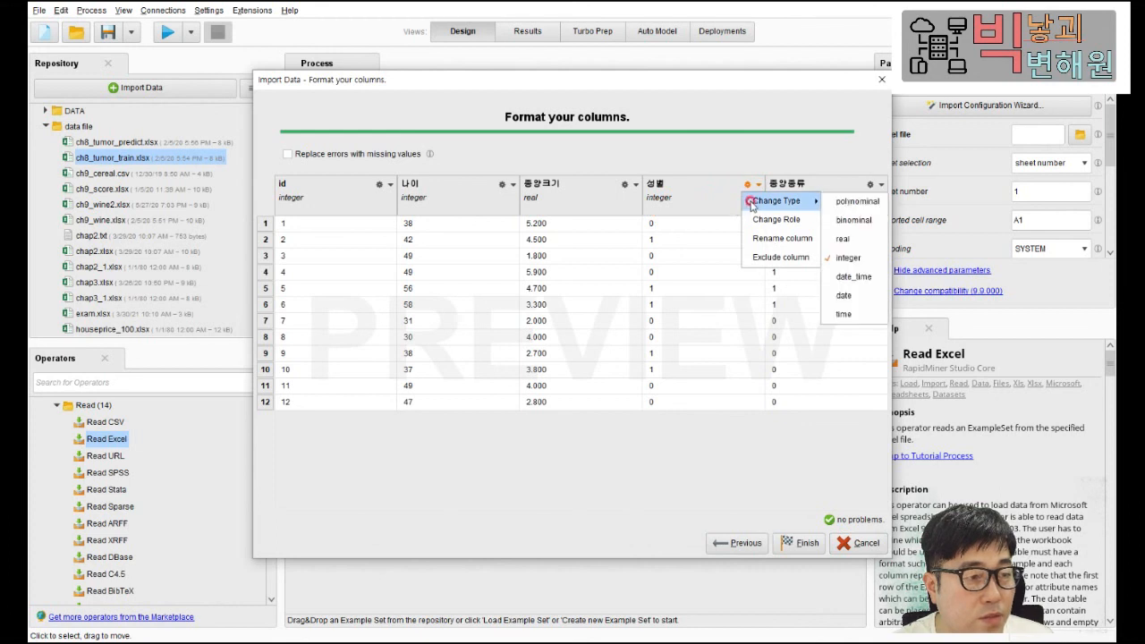
click(853, 220)
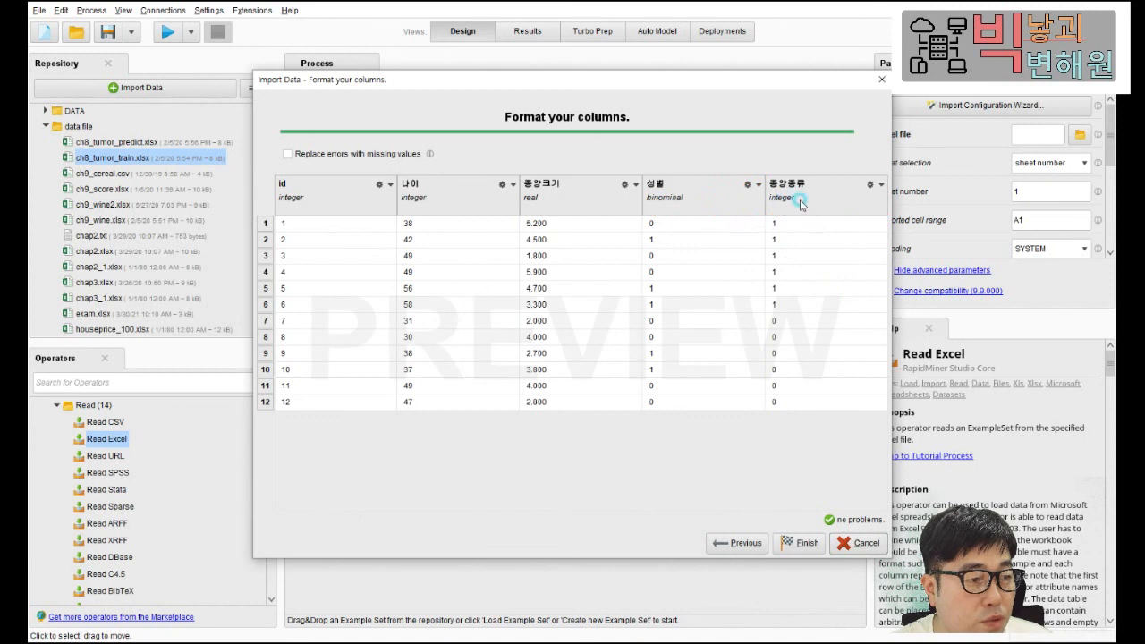
click(881, 186)
mouse_move(896, 201)
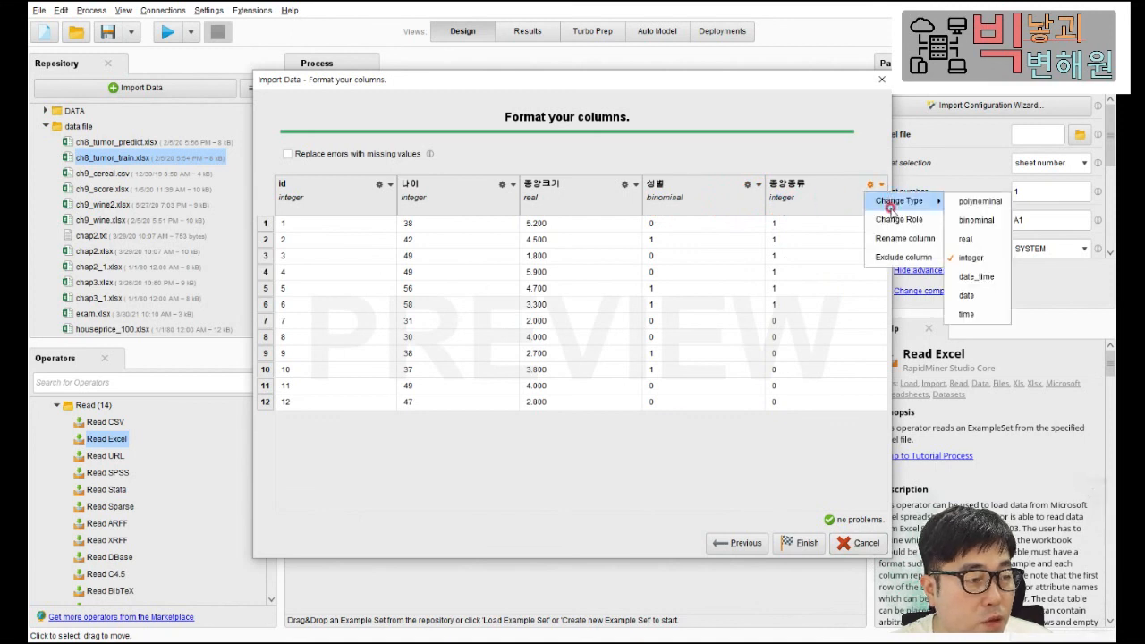
click(981, 222)
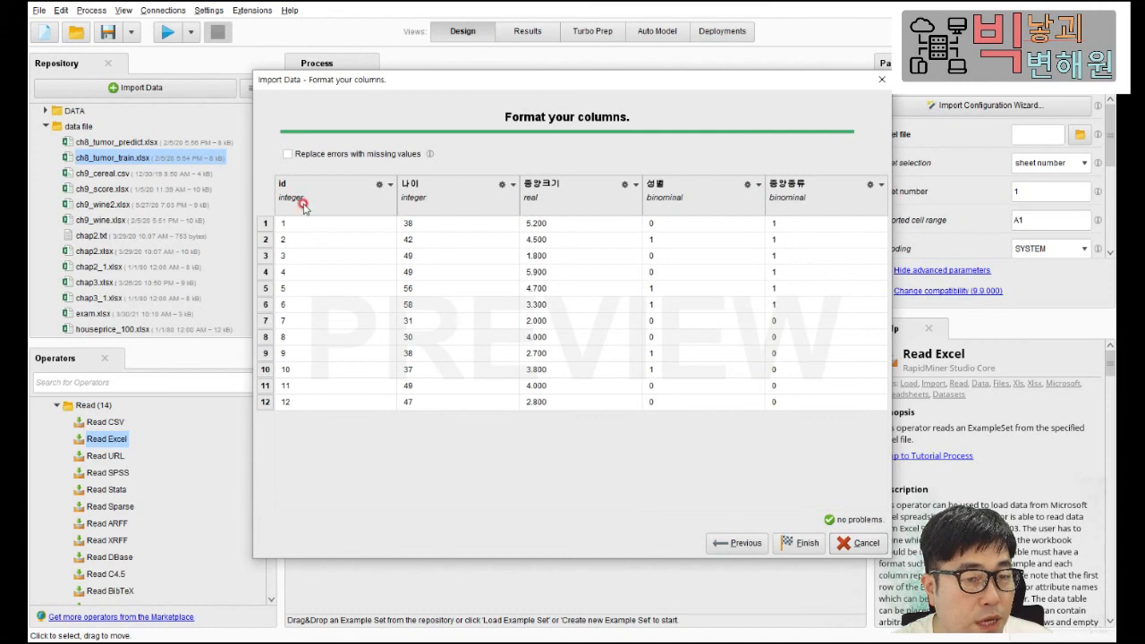
click(806, 543)
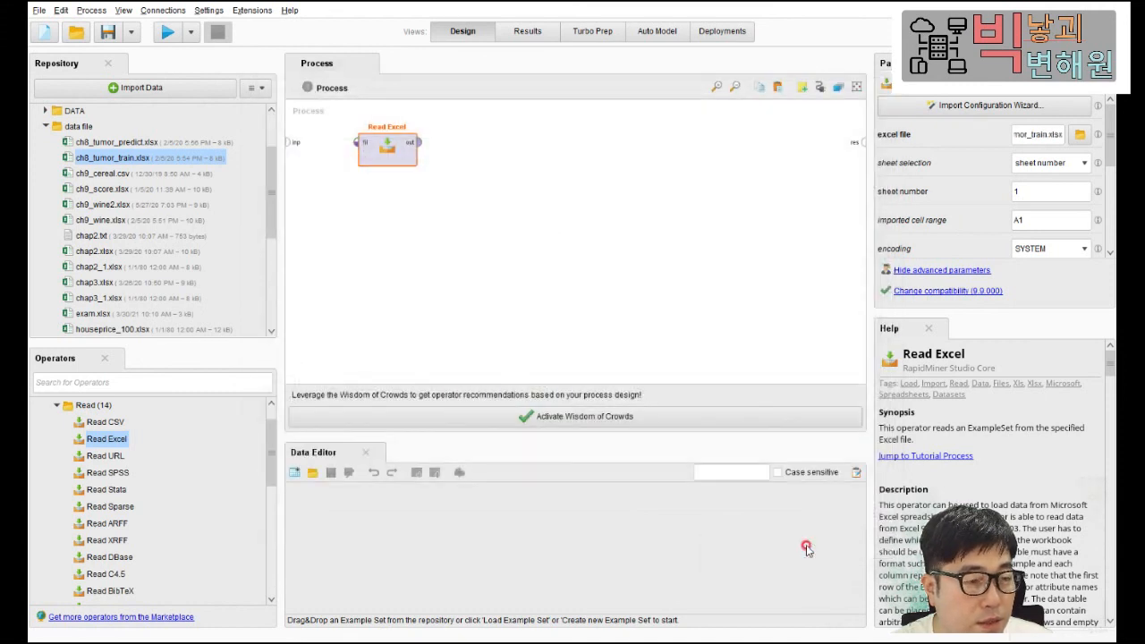
- Connect the process input to Read Excel's file port and its output to the process result port
click(305, 148)
click(362, 142)
click(418, 142)
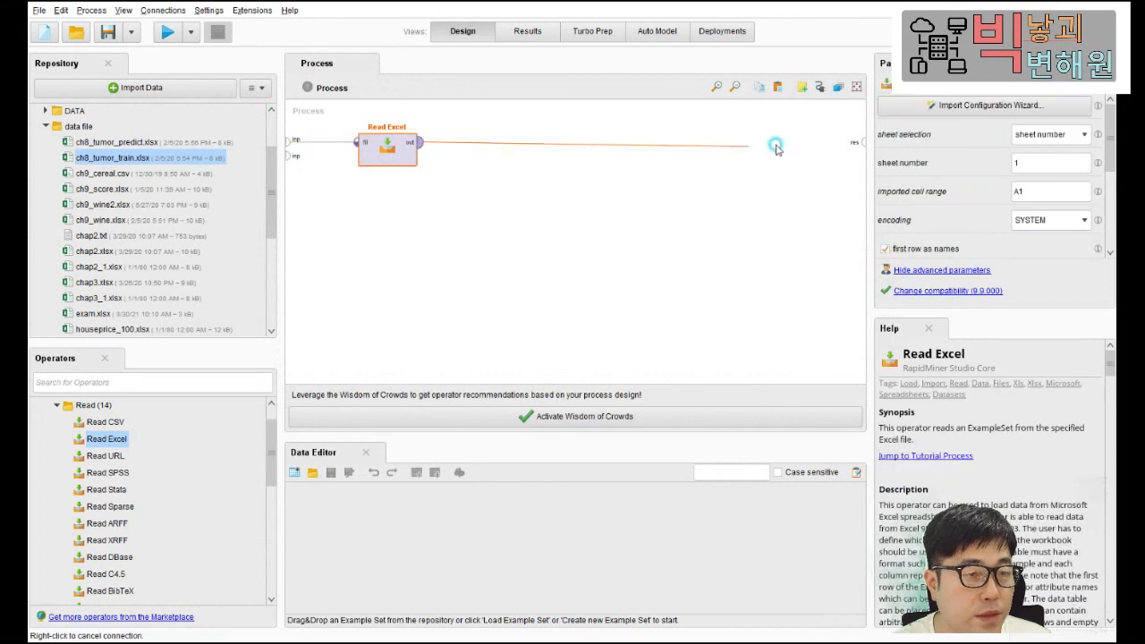
click(856, 142)
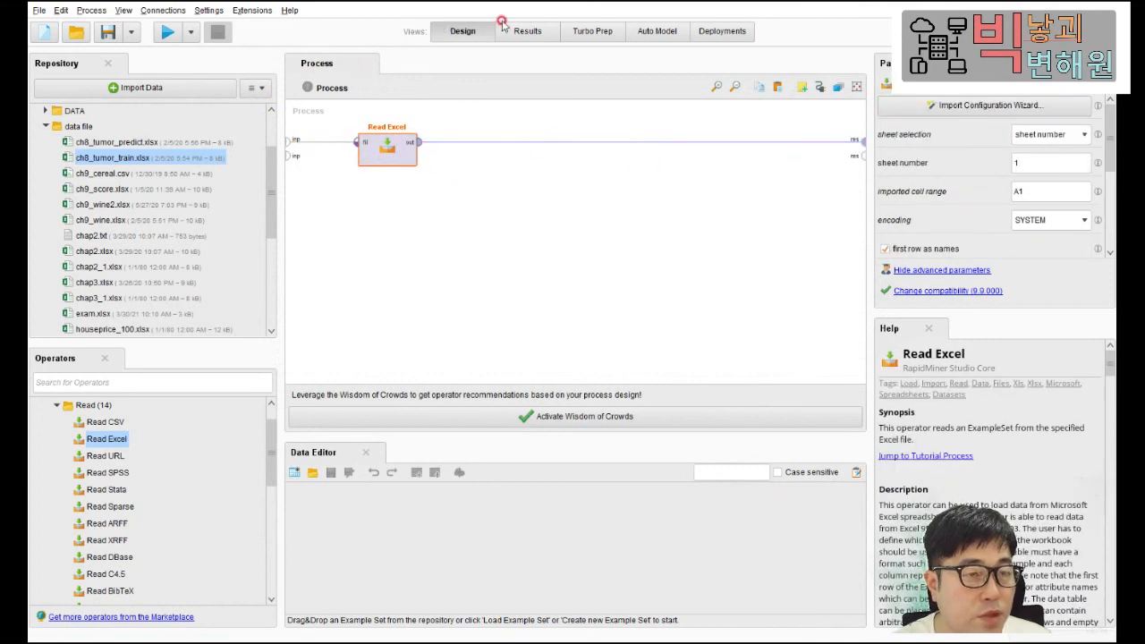
- Run the process to examine the imported tumor data, and return to the process design
click(162, 35)
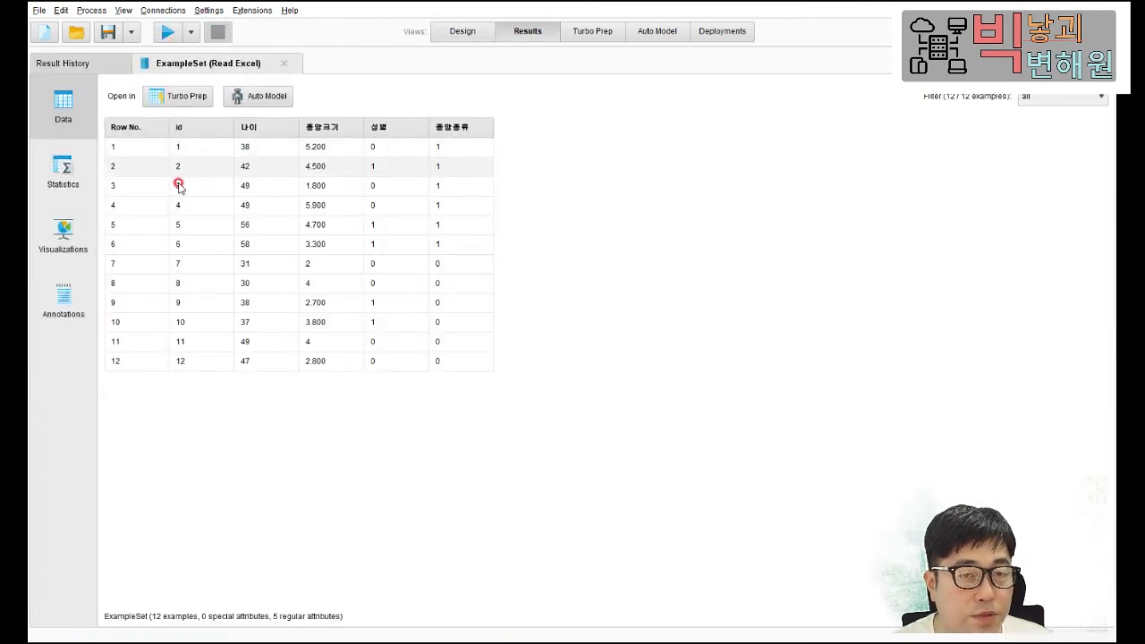
click(463, 34)
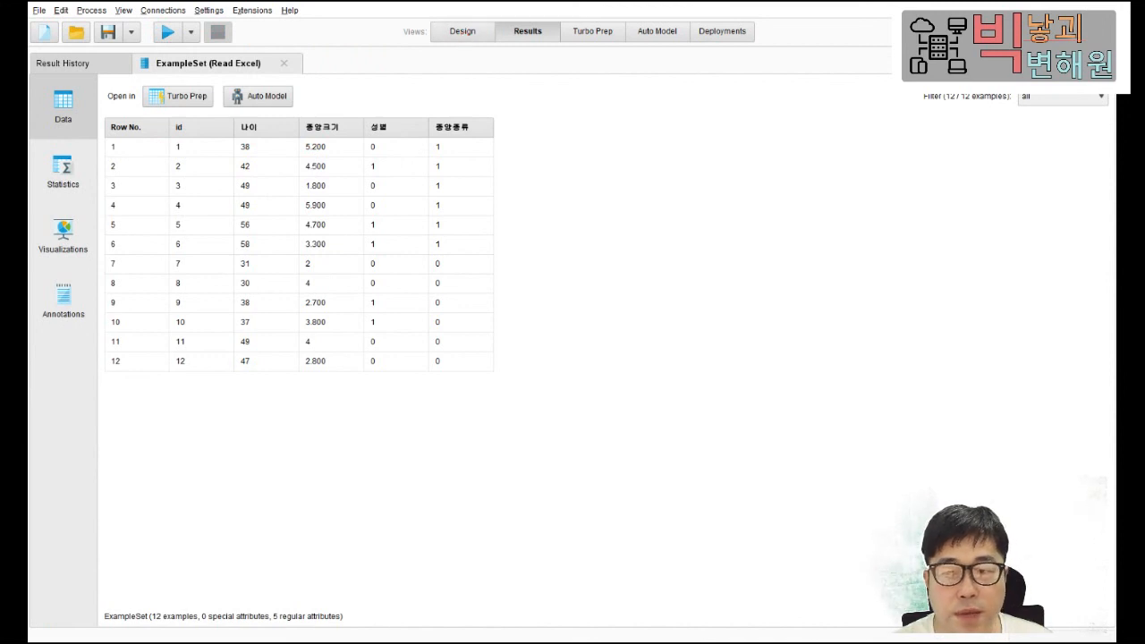
click(464, 32)
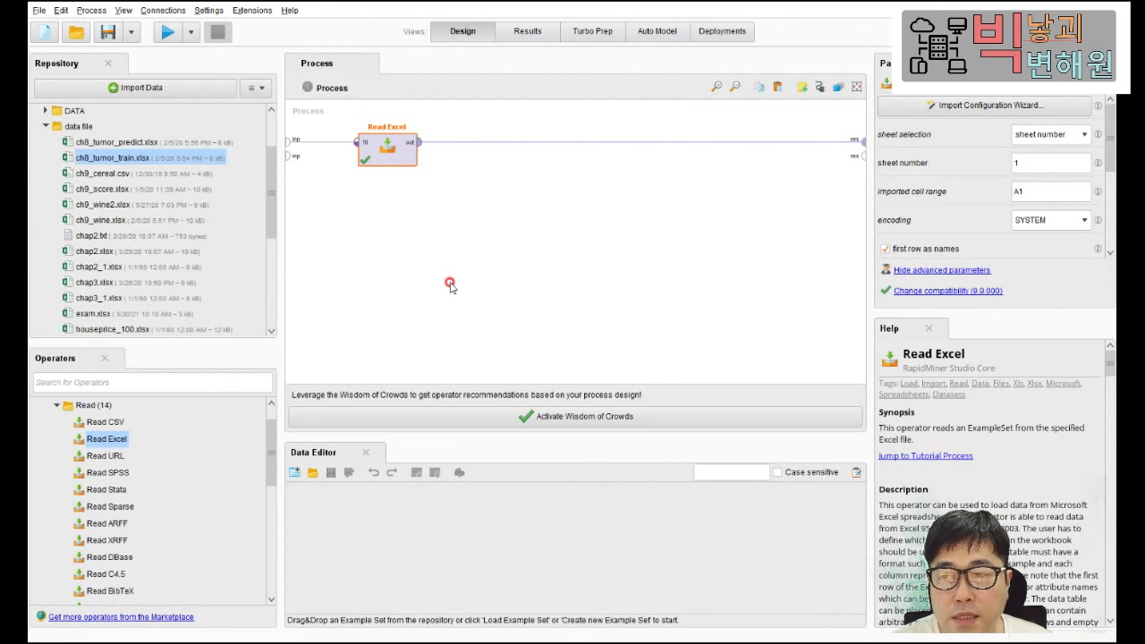
- Find the Nominal to Numerical operator and insert it on the connection between Read Excel and the process result port
click(390, 157)
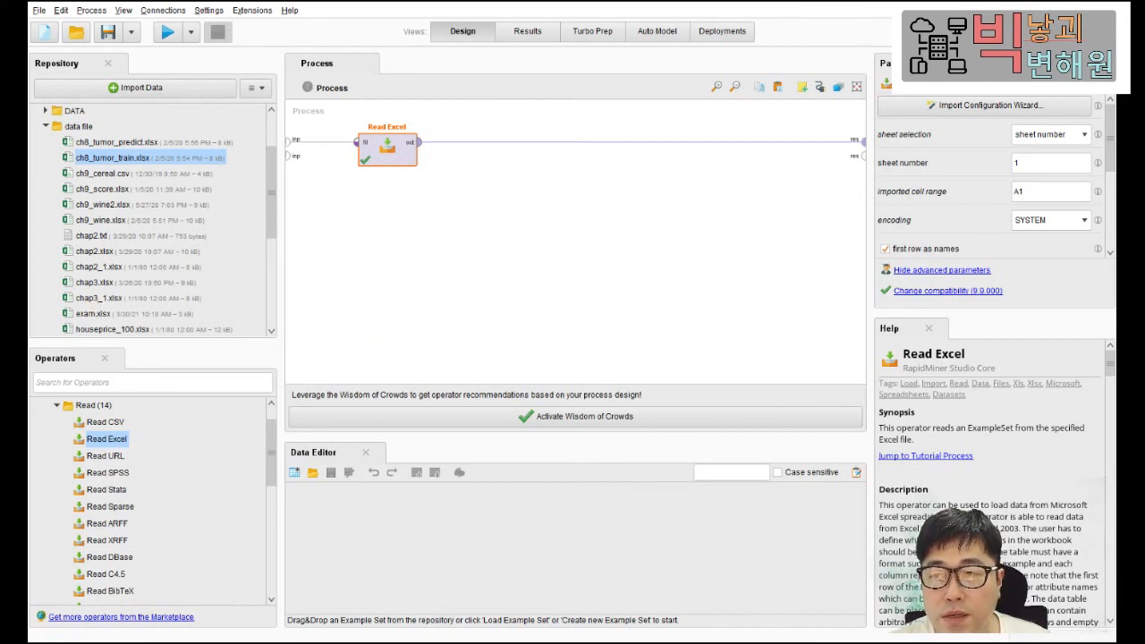
text(nominal to)
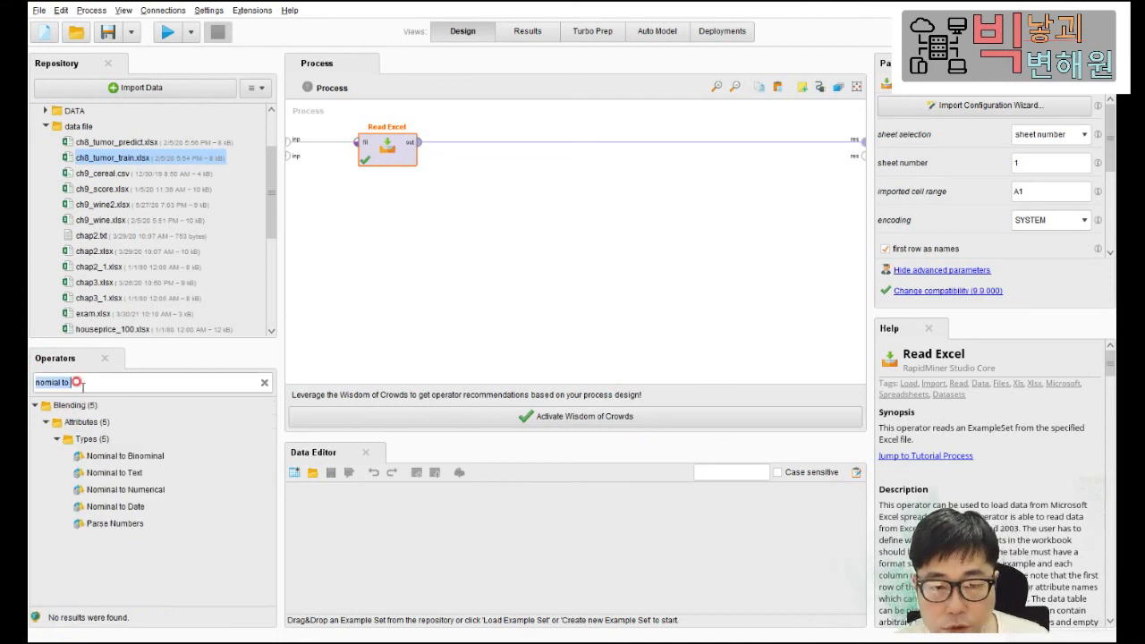
drag(65, 401, 129, 501)
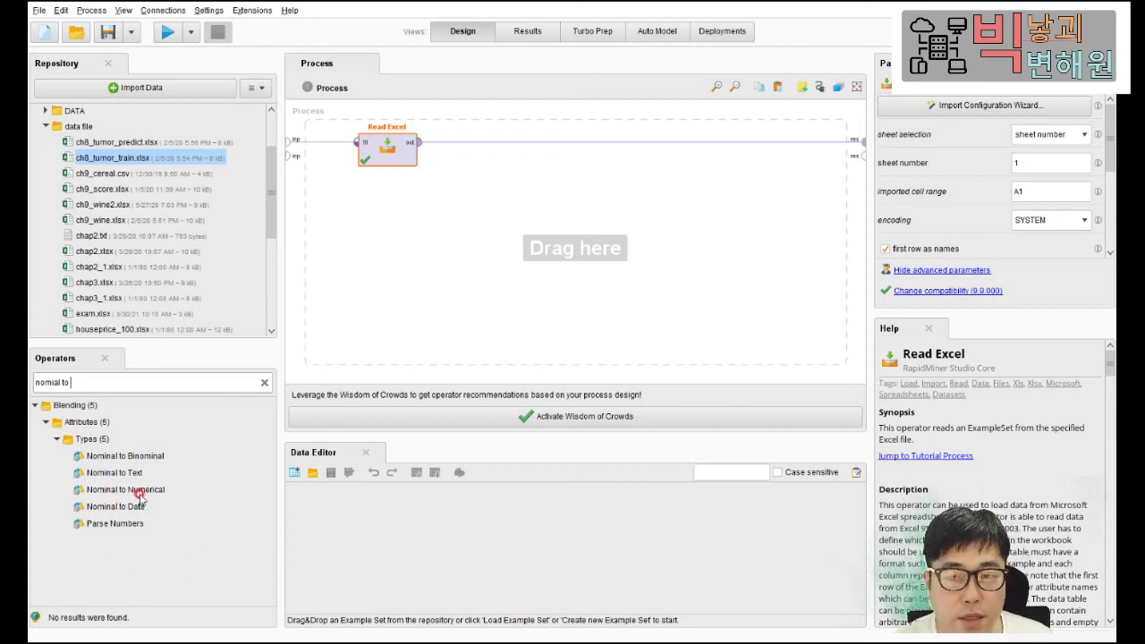
click(139, 493)
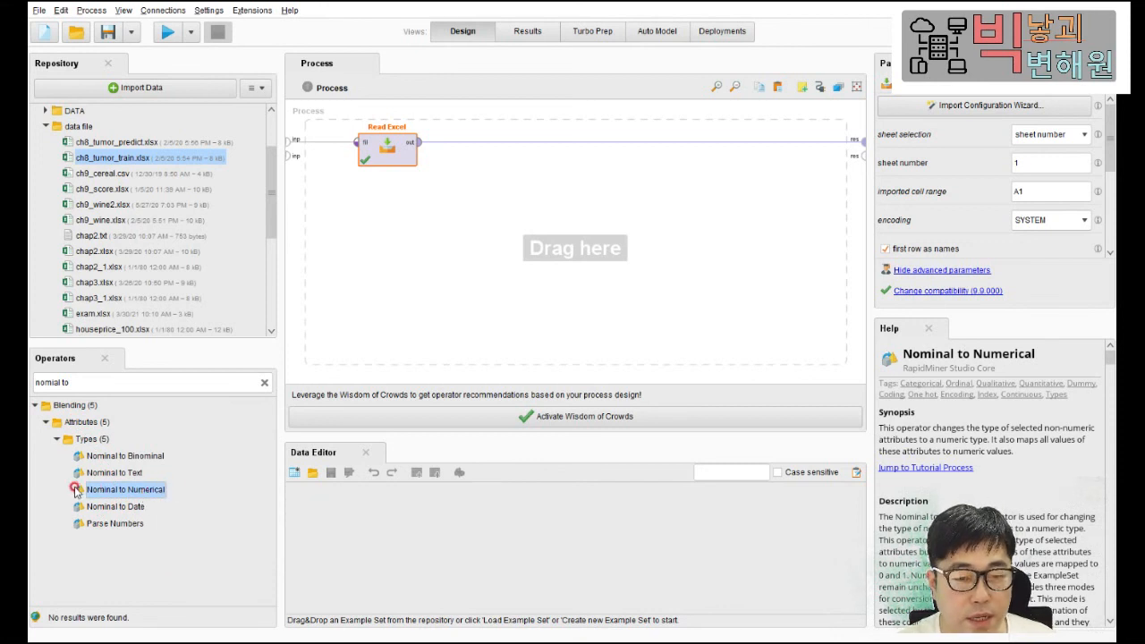
drag(162, 502, 490, 150)
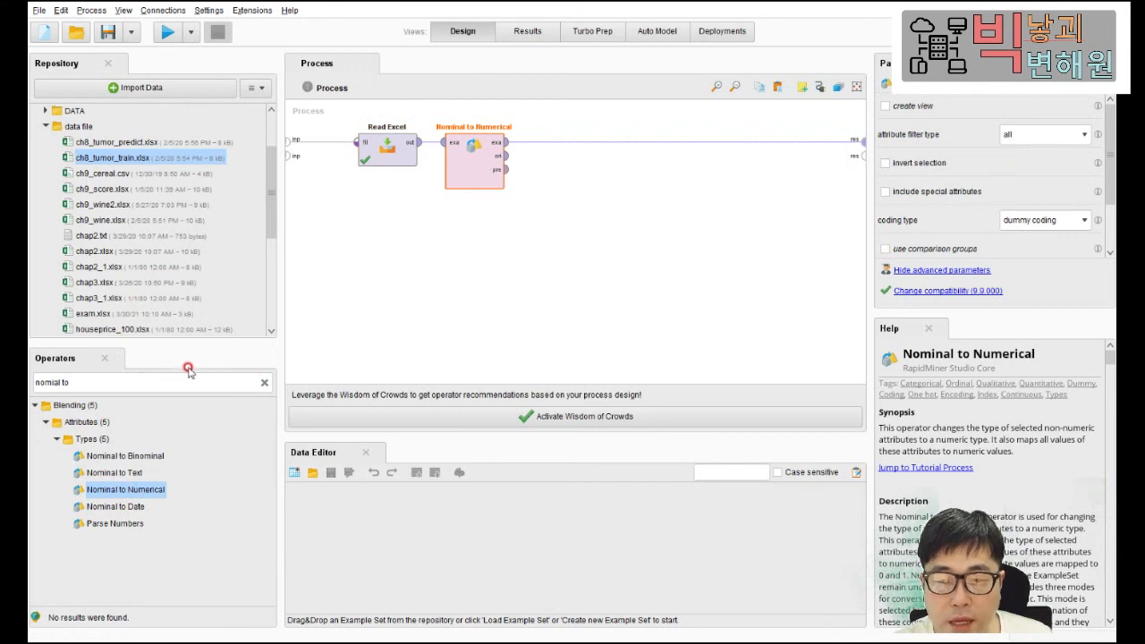
- Search the operators for "neural" and insert Neural Net into the connection after Nominal to Numerical
click(82, 383)
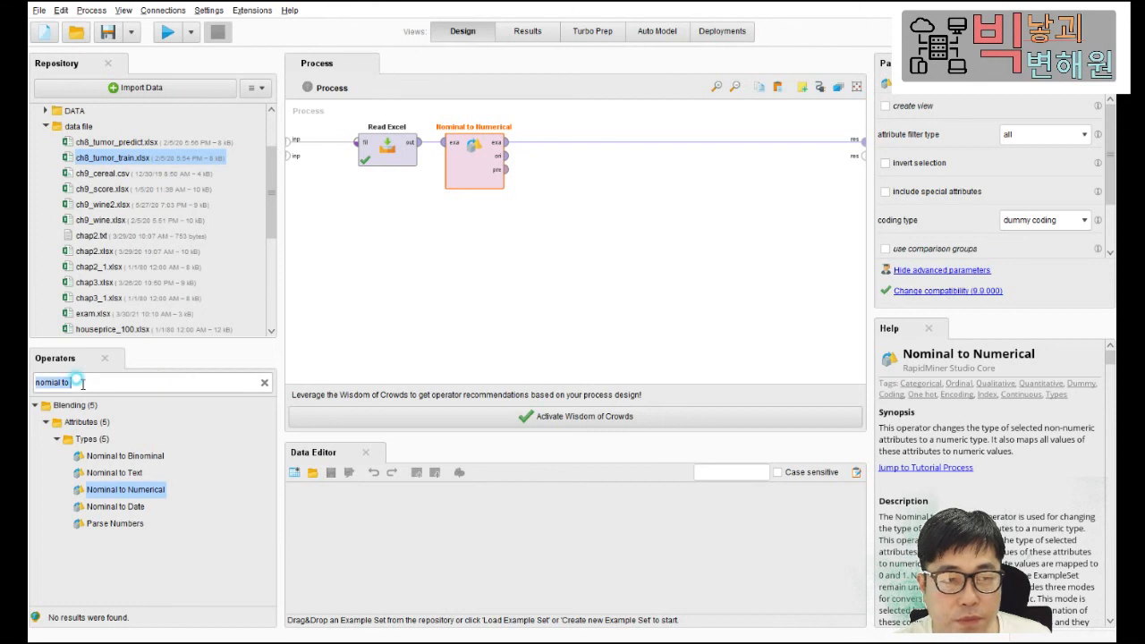
key(BackSpace)
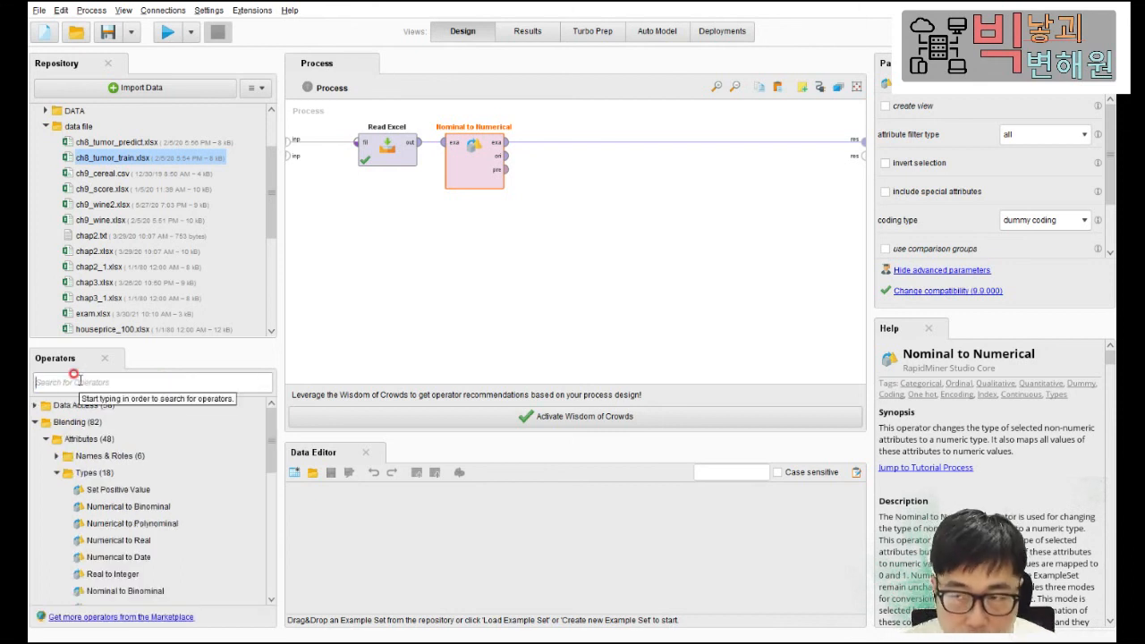
text(neural)
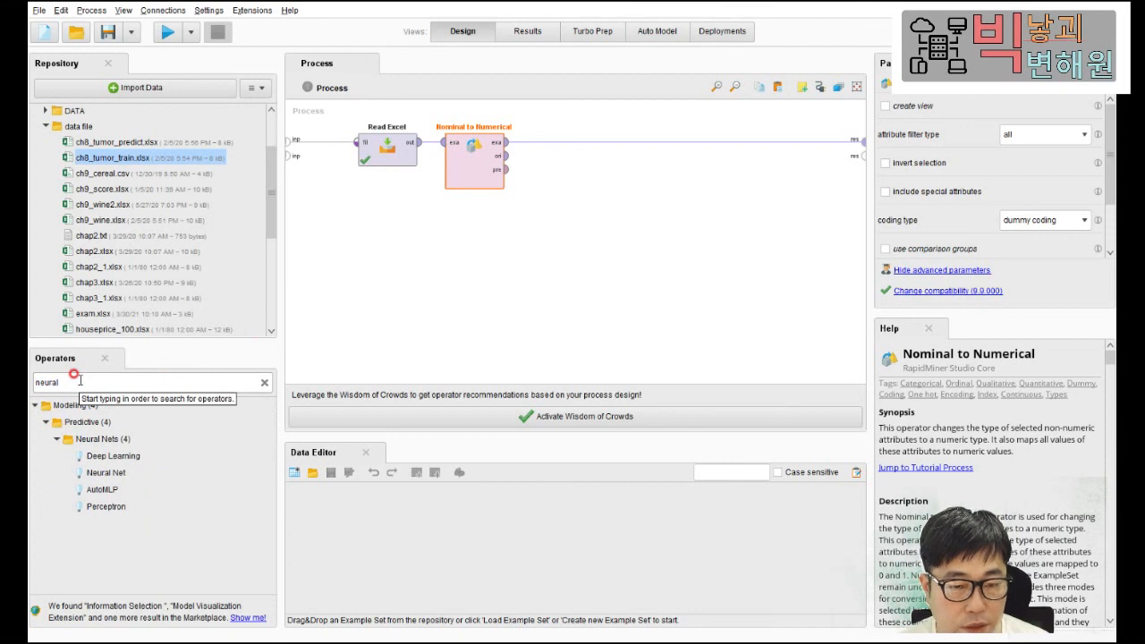
drag(107, 473, 562, 142)
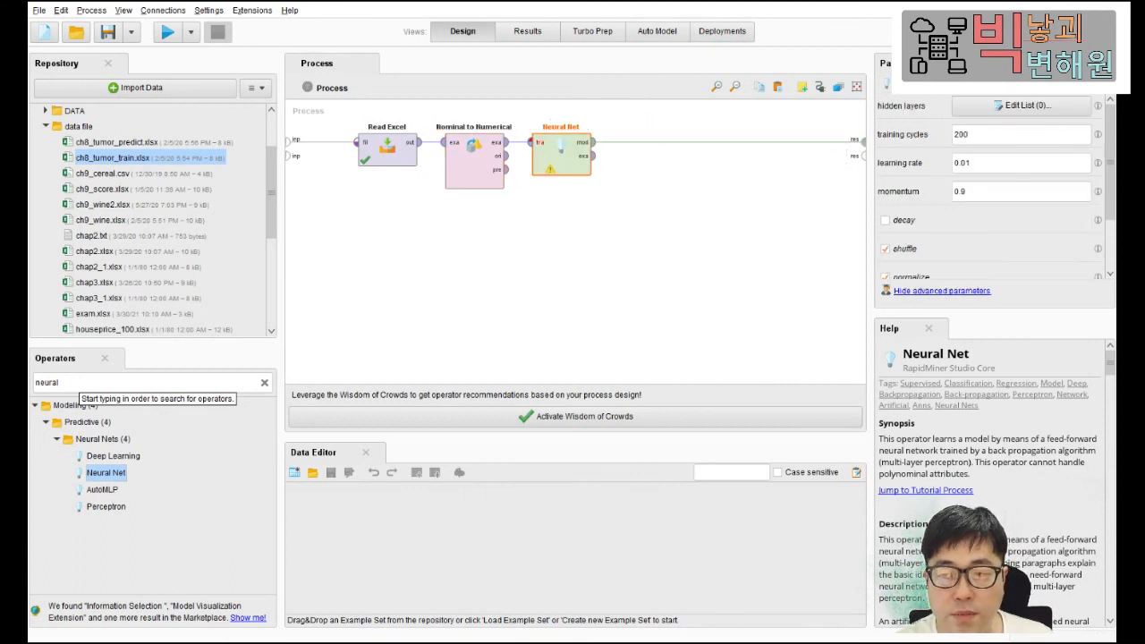
- Search the operators for "apply mo" and insert Apply Model into the connection after Neural Net
double_click(76, 389)
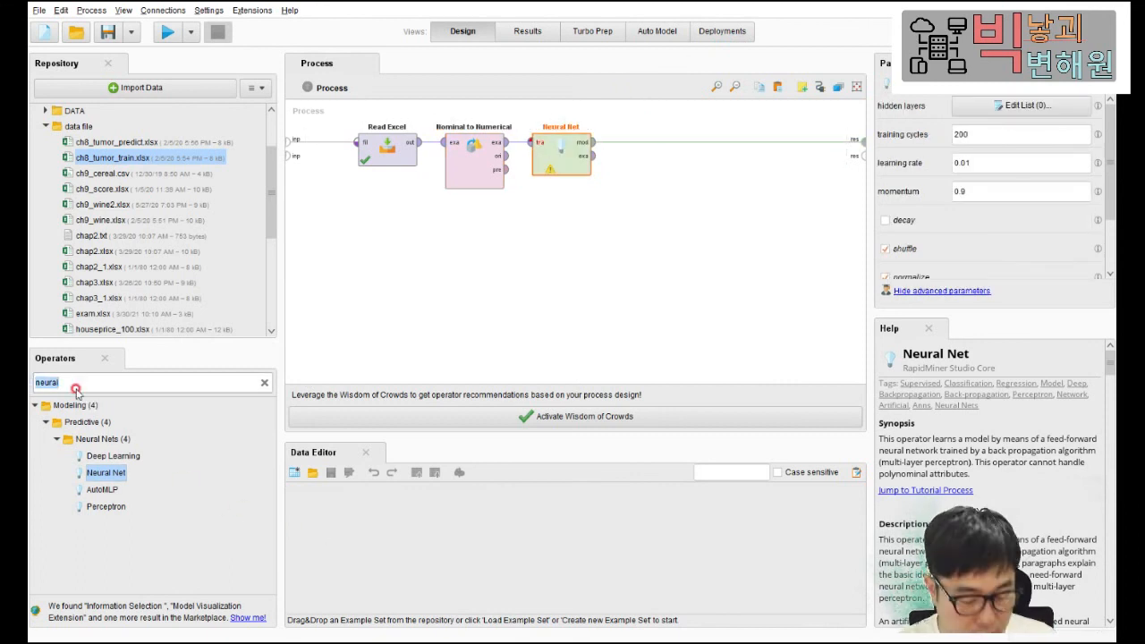
key(BackSpace)
text(appl)
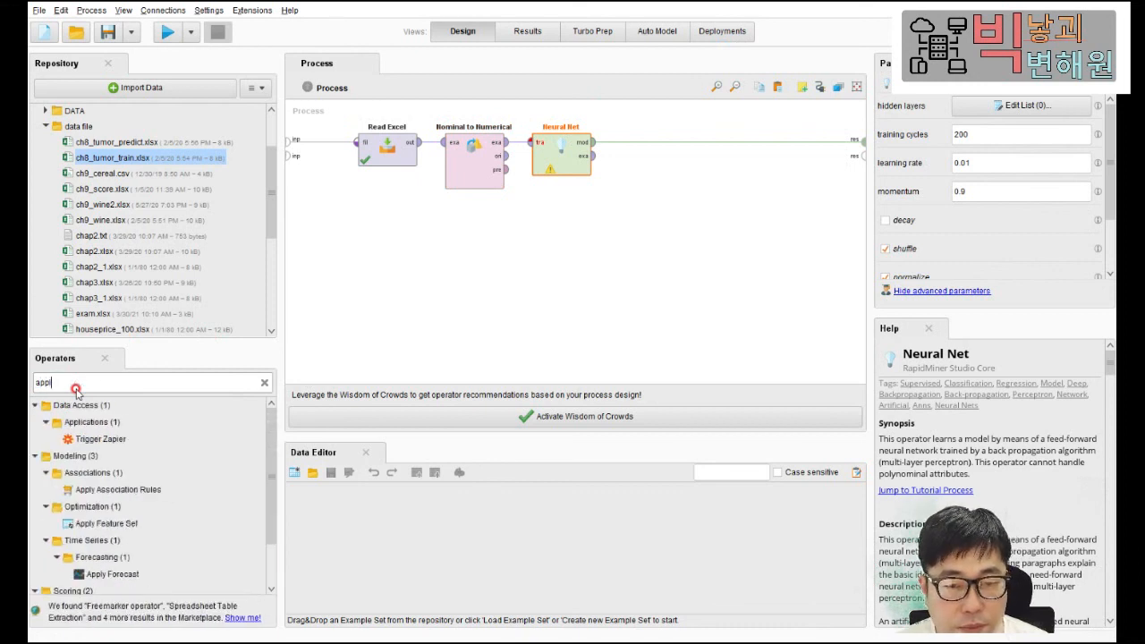
text(y)
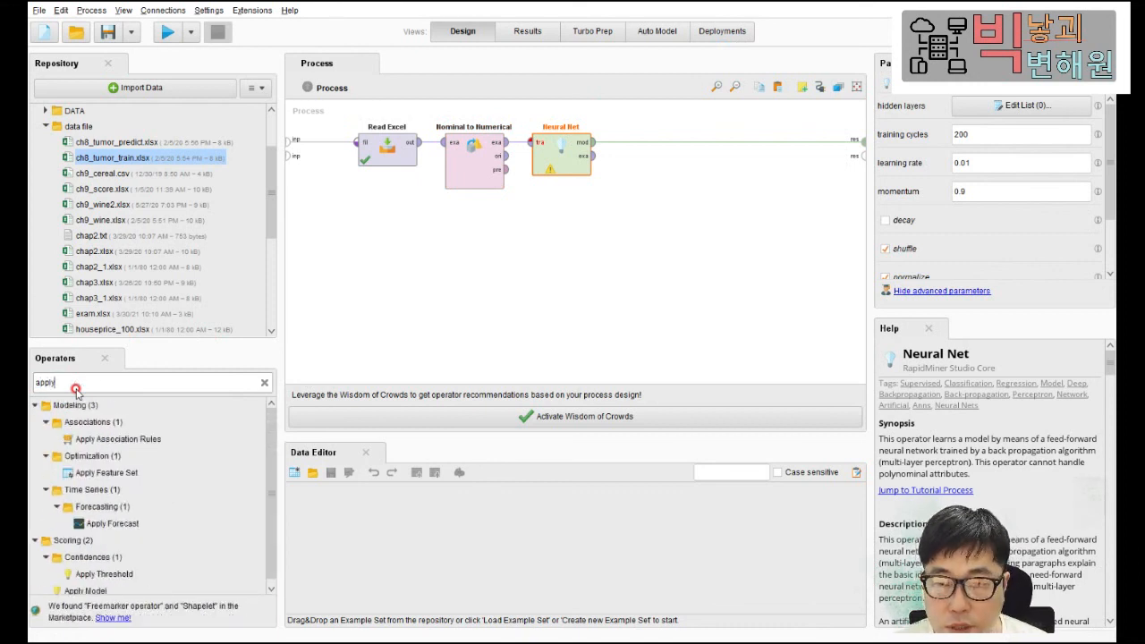
text( mo)
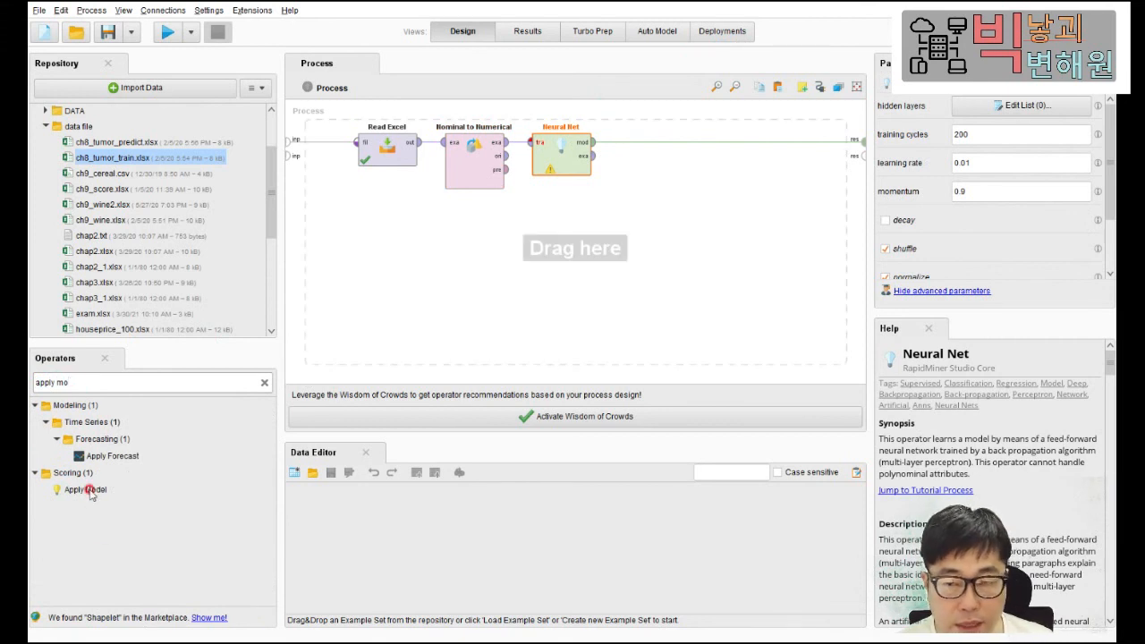
drag(90, 494, 648, 151)
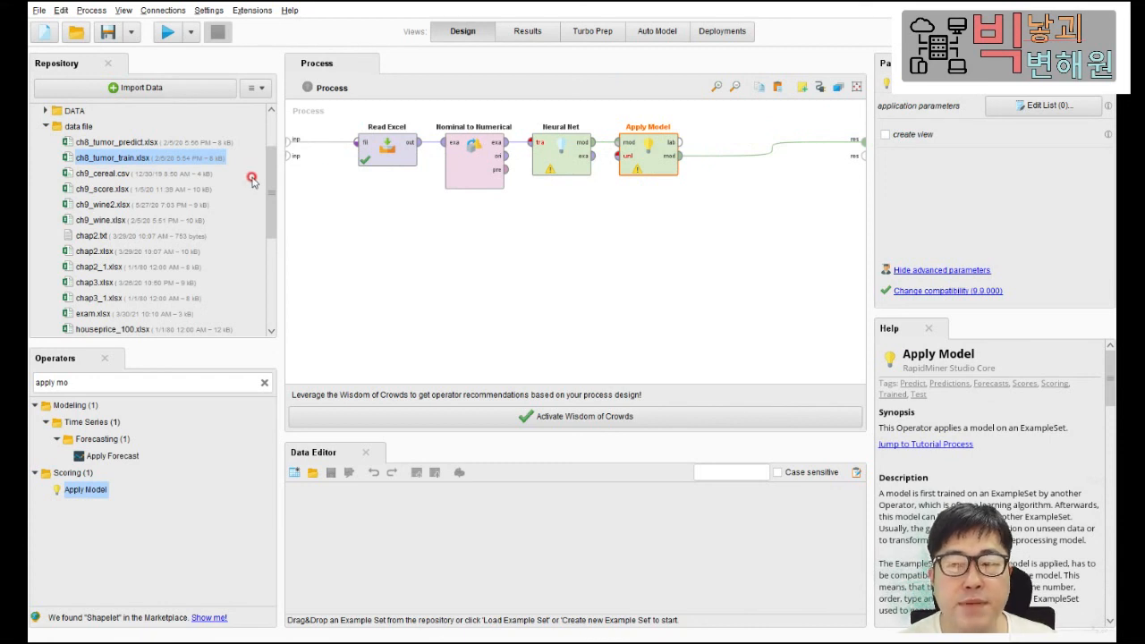
mouse_move(136, 143)
mouse_down()
mouse_move(306, 191)
mouse_move(390, 231)
mouse_move(153, 184)
mouse_move(141, 144)
mouse_up()
click(55, 381)
click(82, 383)
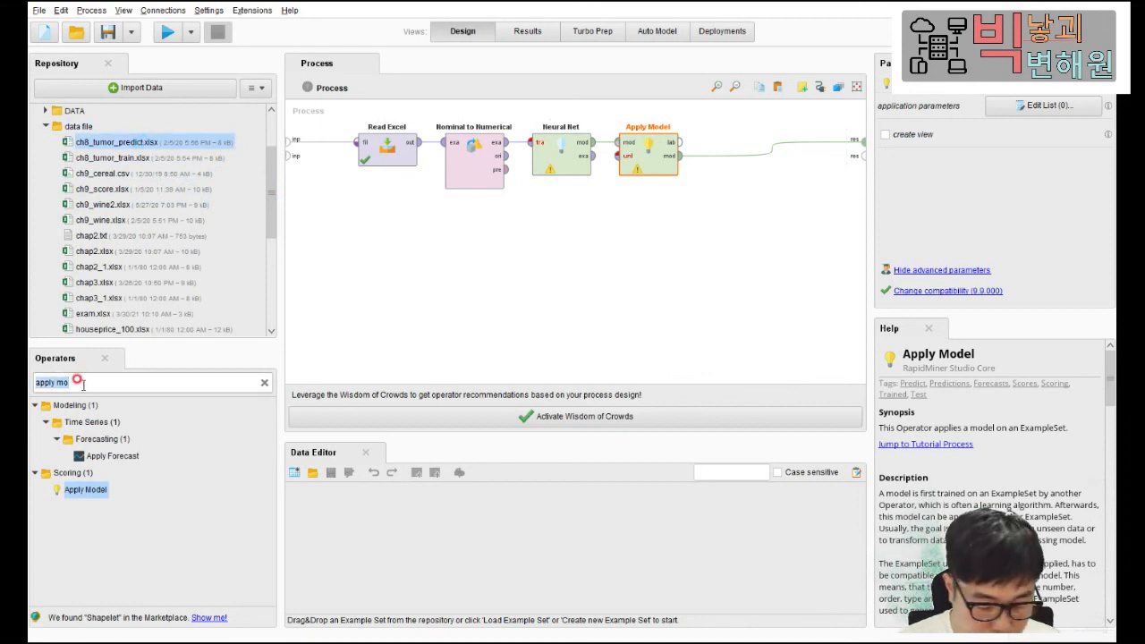
text(acc)
drag(80, 454, 104, 463)
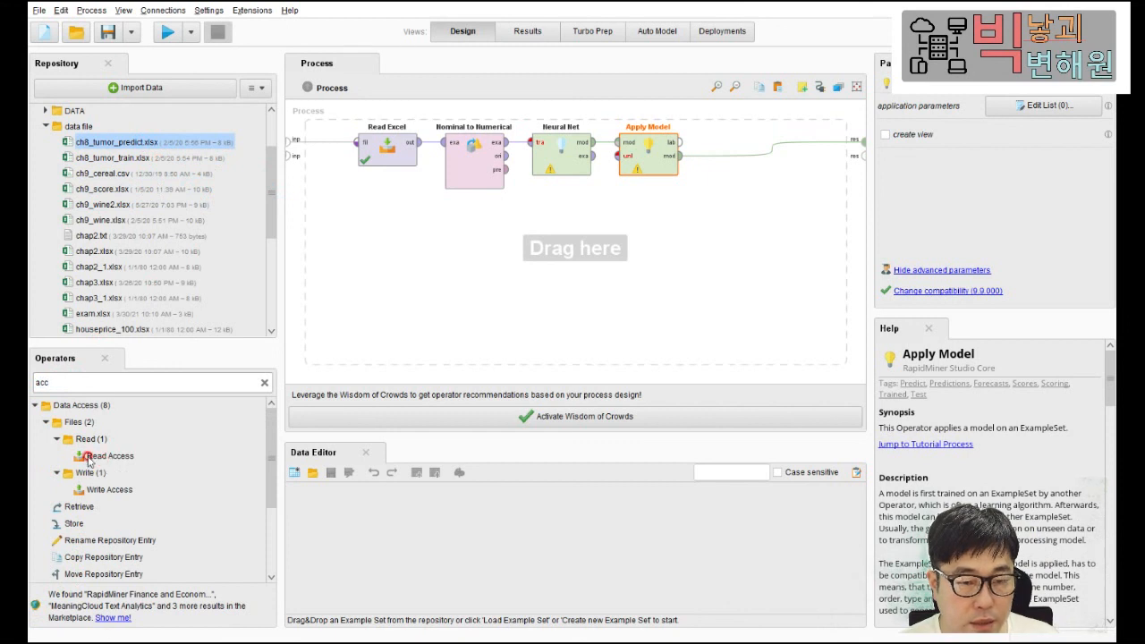
click(58, 439)
click(80, 439)
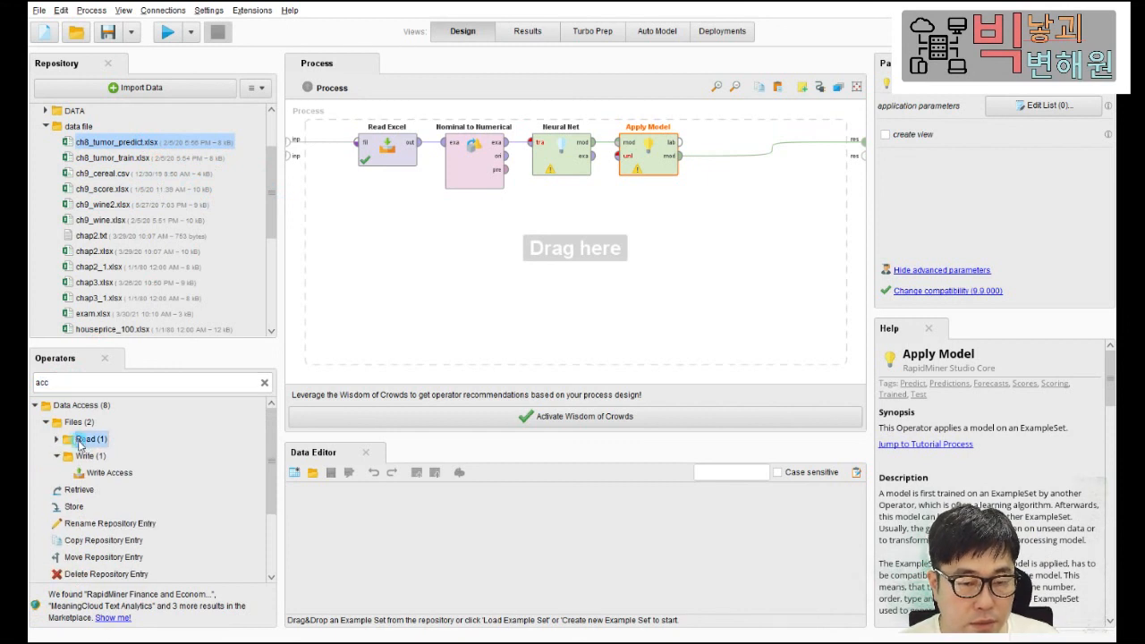
double_click(89, 437)
click(107, 456)
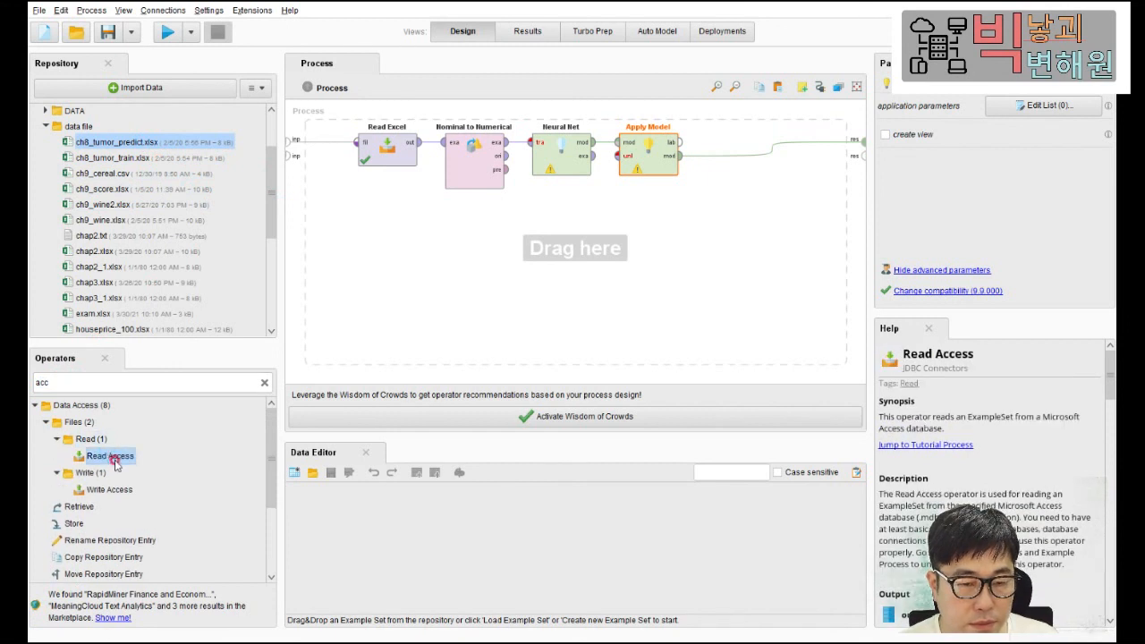
click(51, 427)
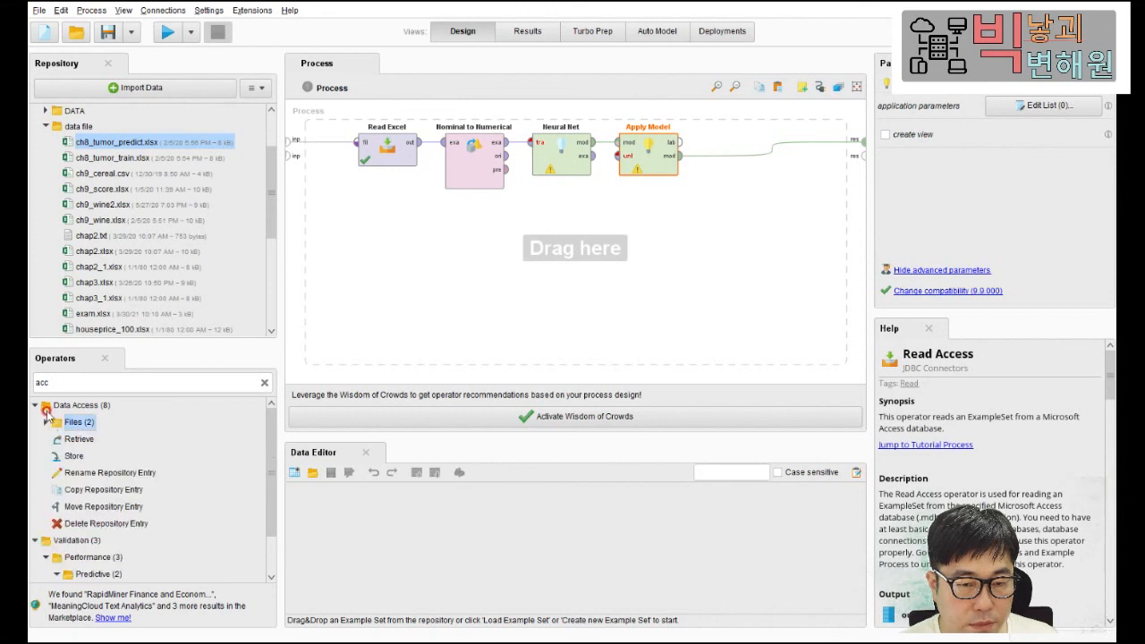
- Search the operators for "exc" and place a second Read Excel operator below the first one, unconnected
double_click(67, 383)
text(exc)
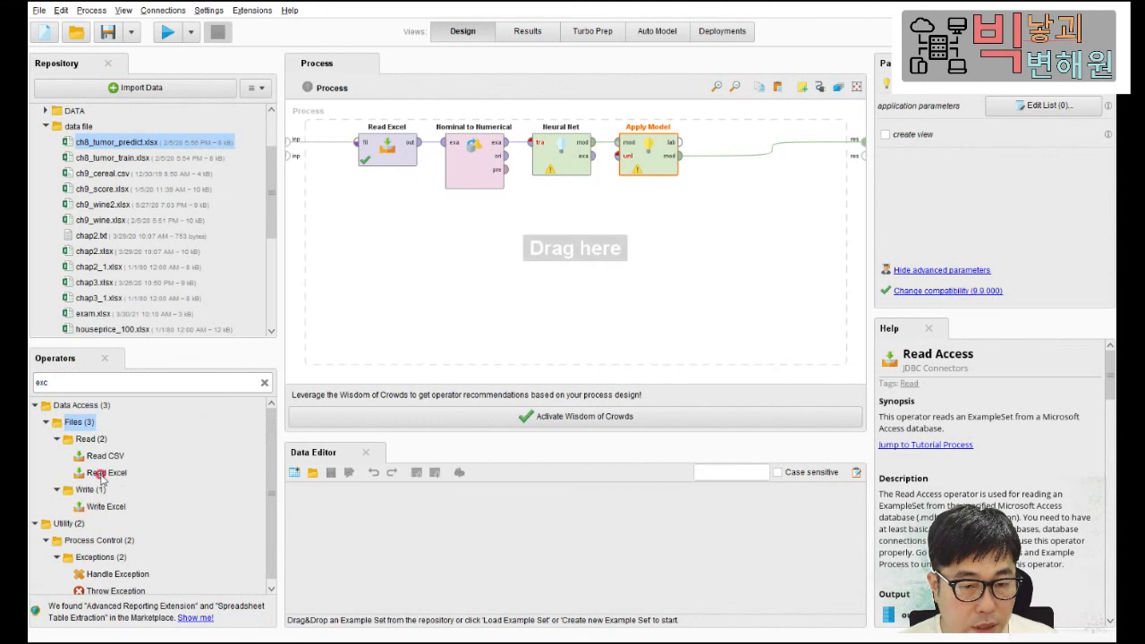
drag(107, 472, 395, 259)
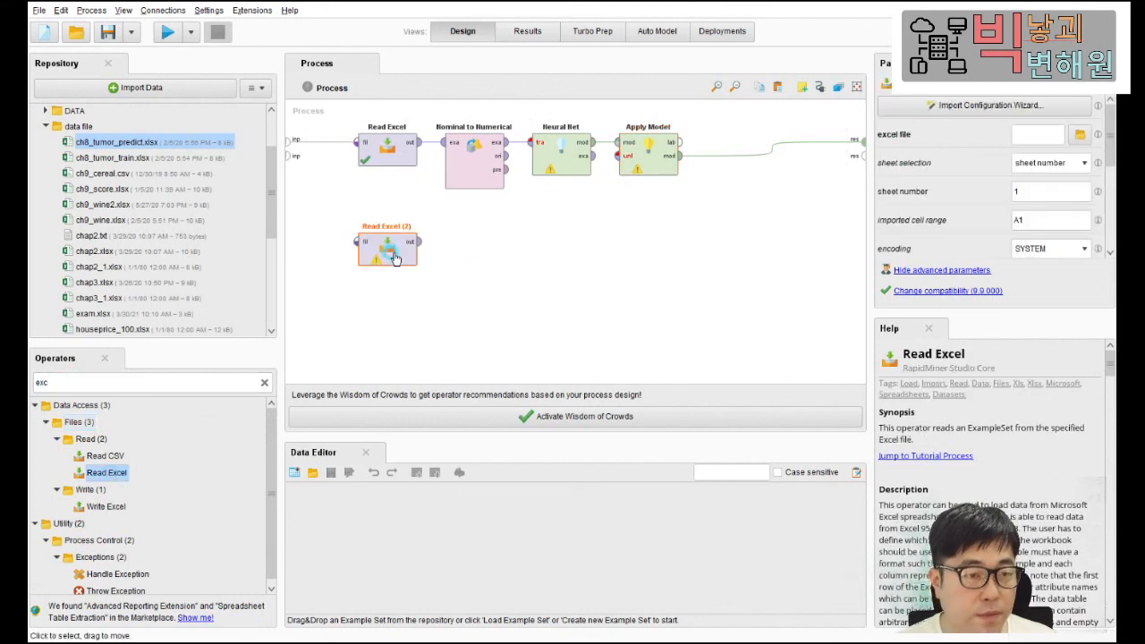
- Start the second Read Excel's import with ch8_tumor_predict.xlsx from the Desktop folder 데이터 파일(1), keeping cell range A:E on Sheet1
double_click(387, 250)
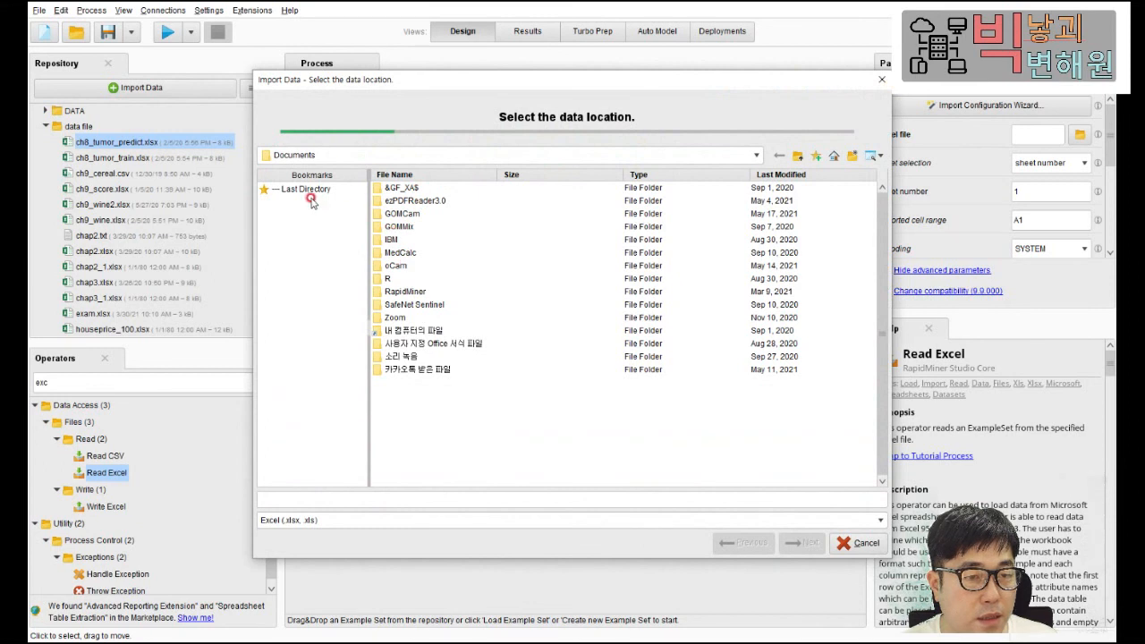
click(756, 155)
click(309, 174)
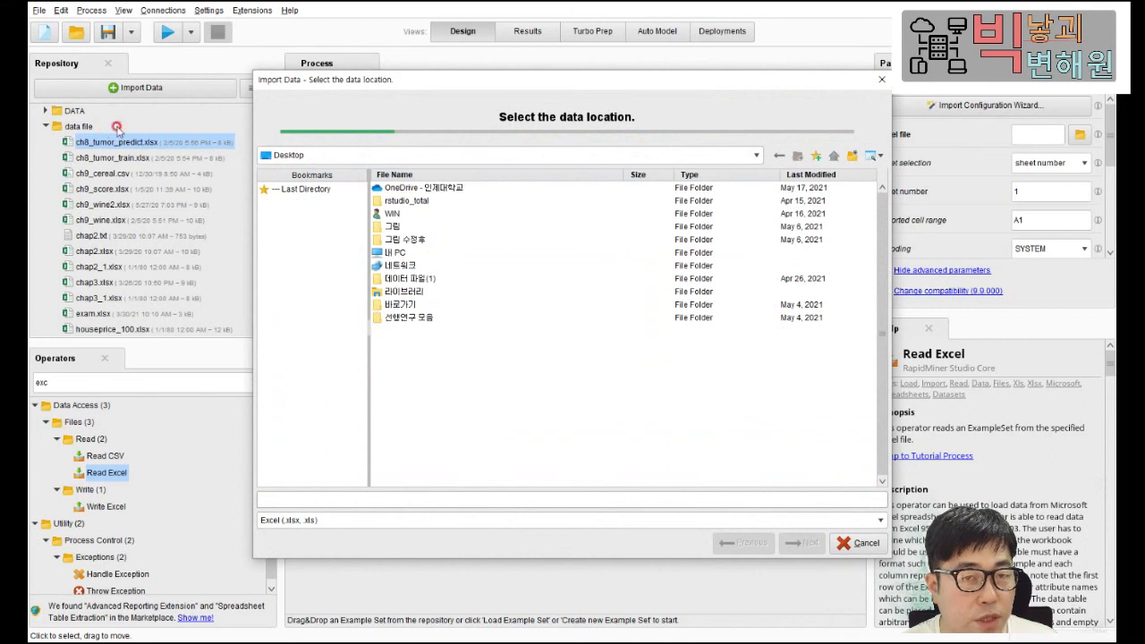
double_click(407, 280)
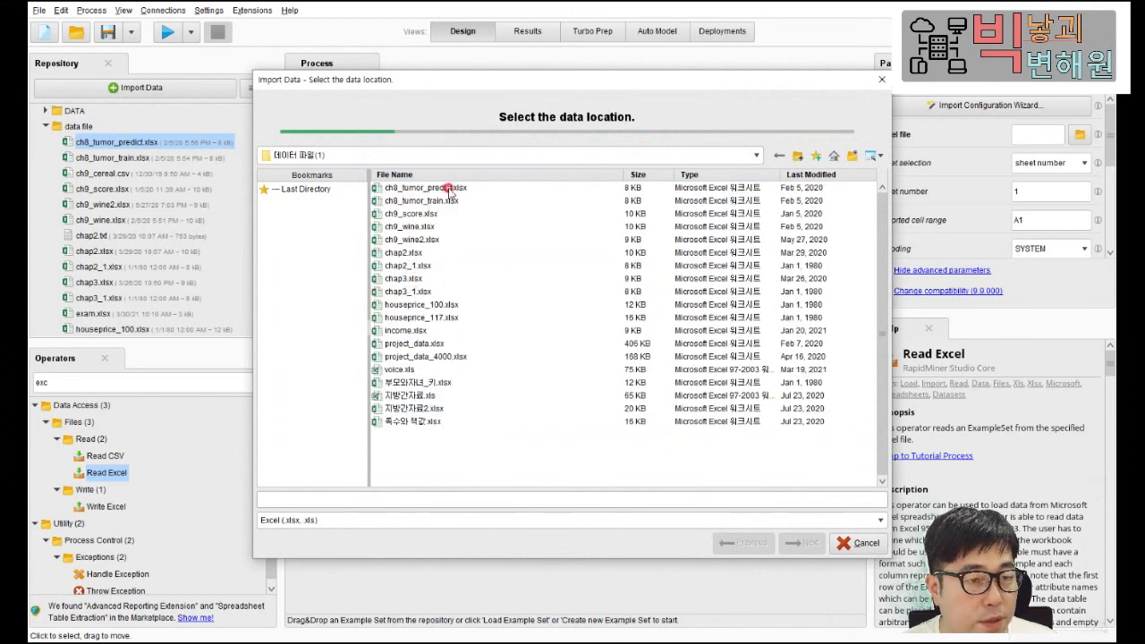
click(450, 189)
click(805, 543)
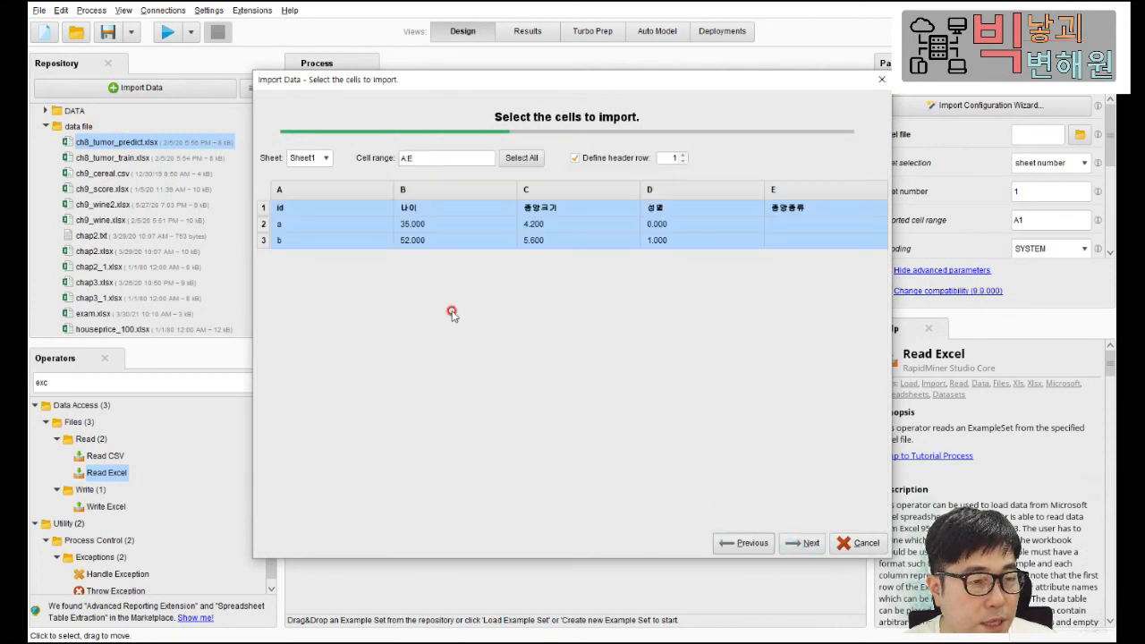
click(807, 543)
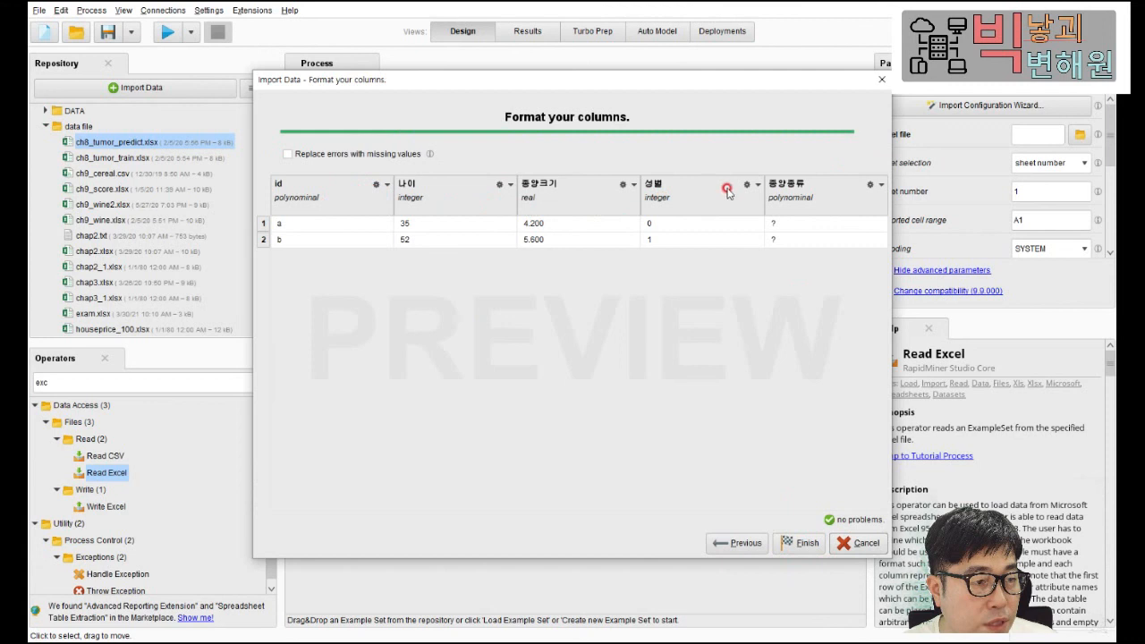
- Set the 성별 and 종양종류 columns of the prediction data to binominal and finish the import
click(756, 185)
mouse_move(787, 202)
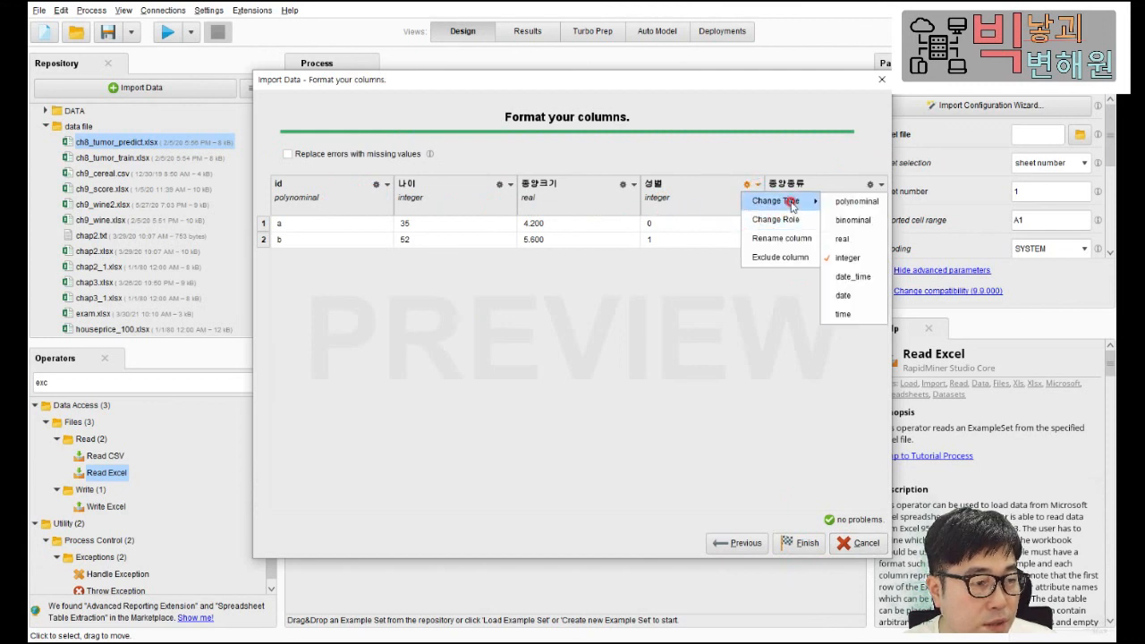
click(850, 221)
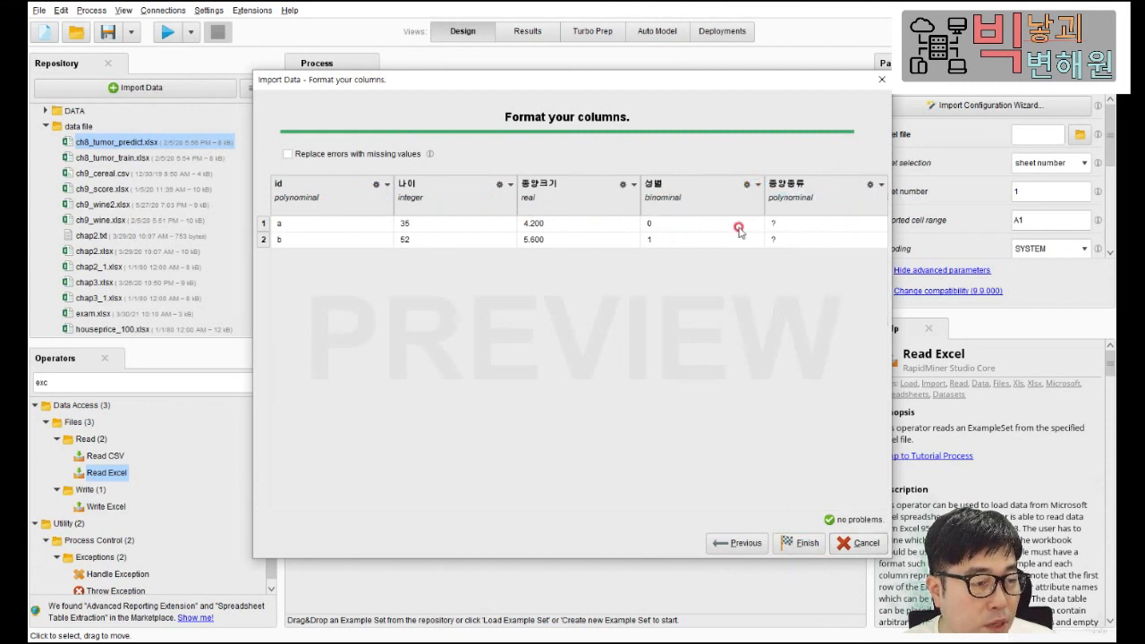
click(882, 185)
mouse_move(886, 201)
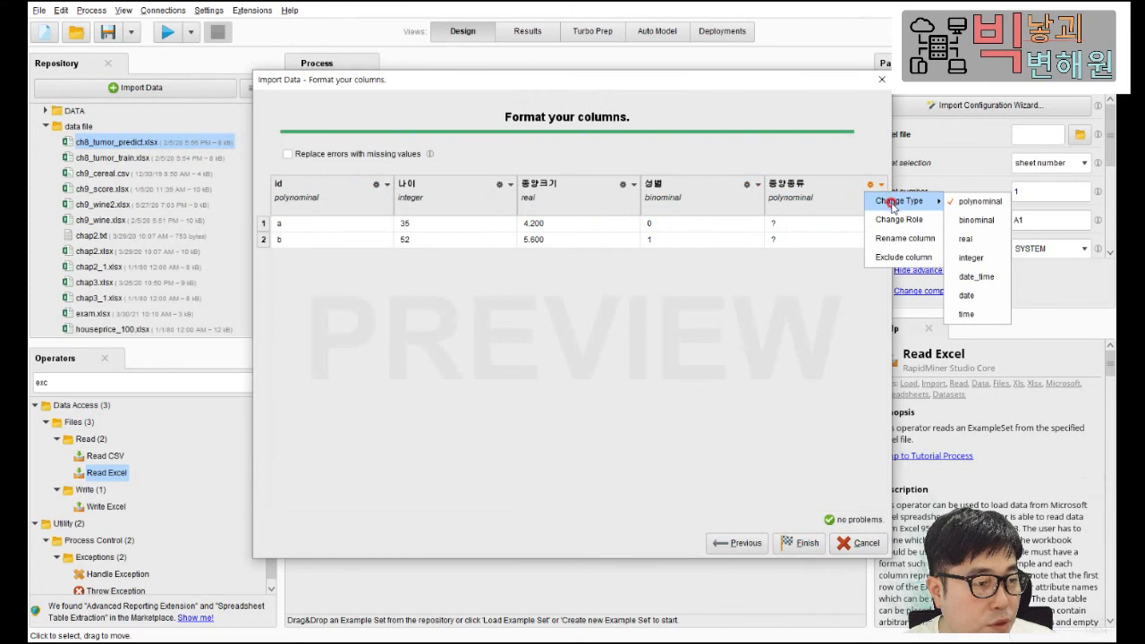
click(959, 220)
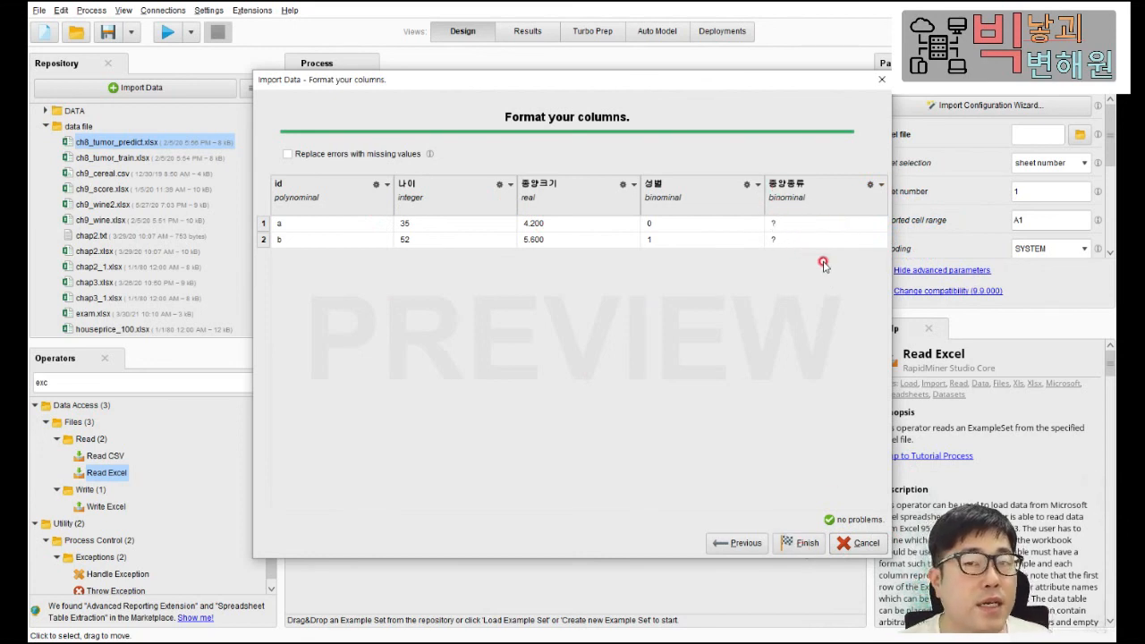
click(805, 543)
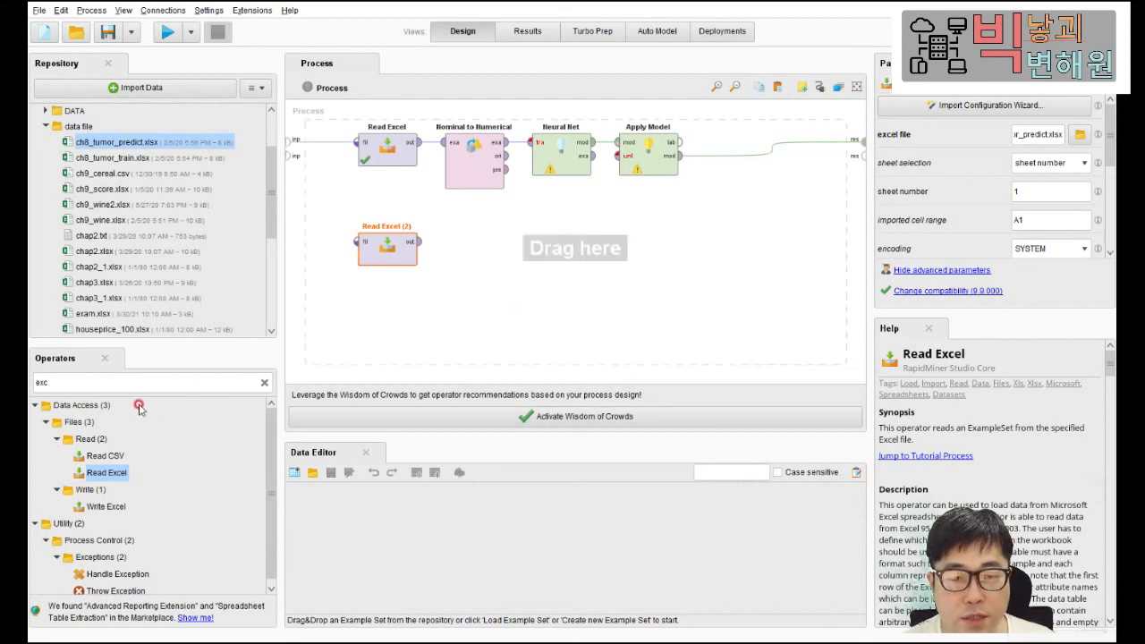
- Search the operators for "nomial to" and place a second Nominal to Numerical operator beside the second Read Excel
click(100, 383)
click(446, 259)
click(426, 274)
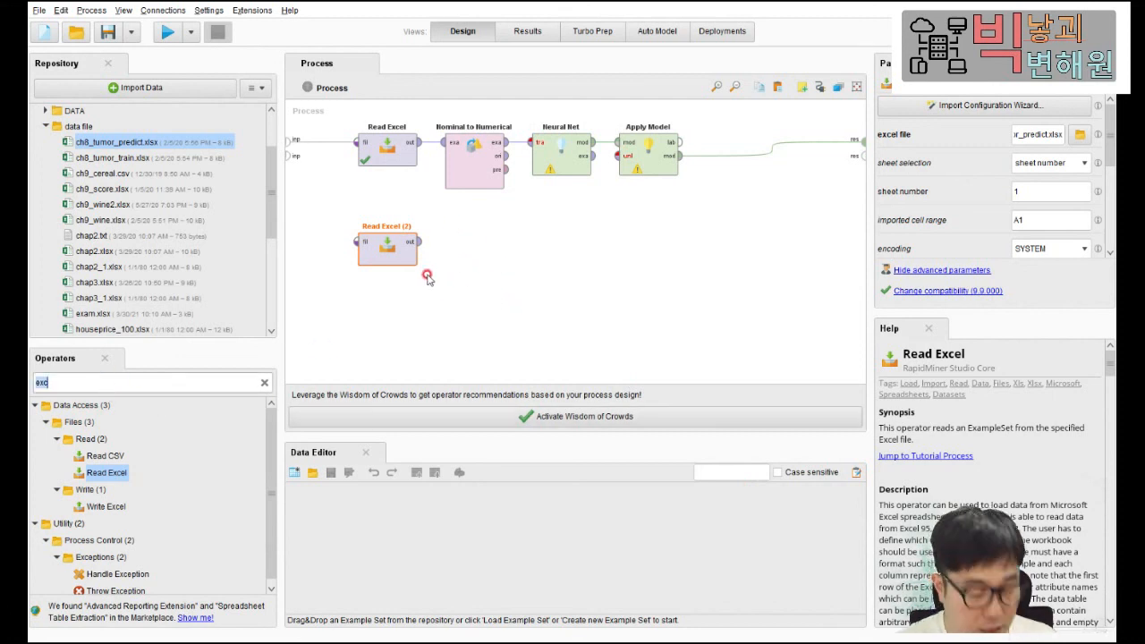
key(BackSpace)
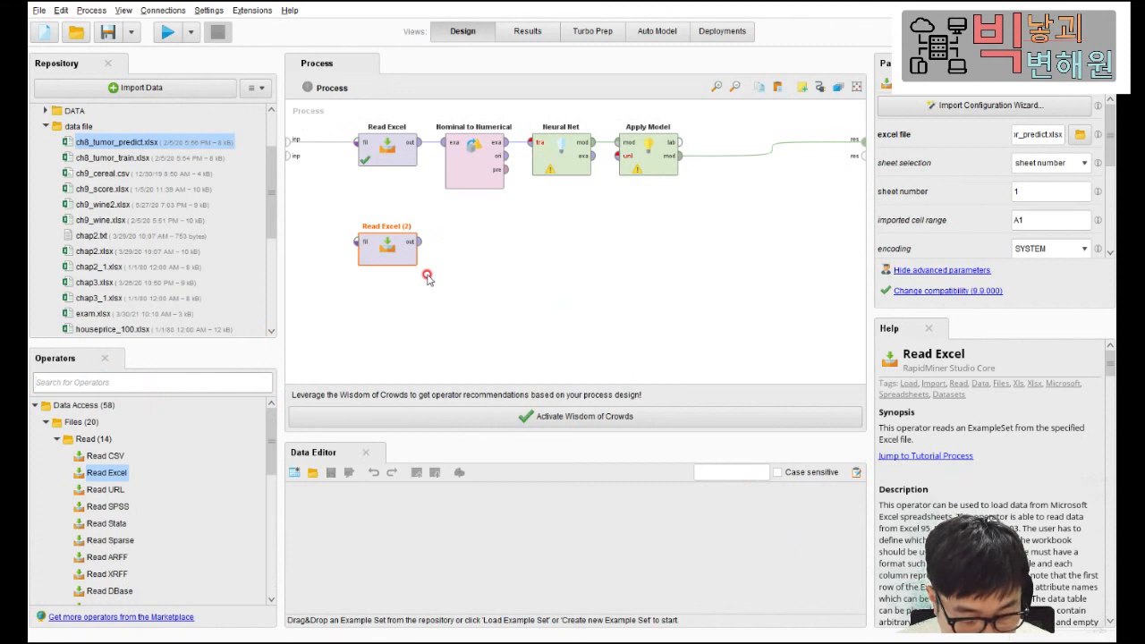
text(nomi)
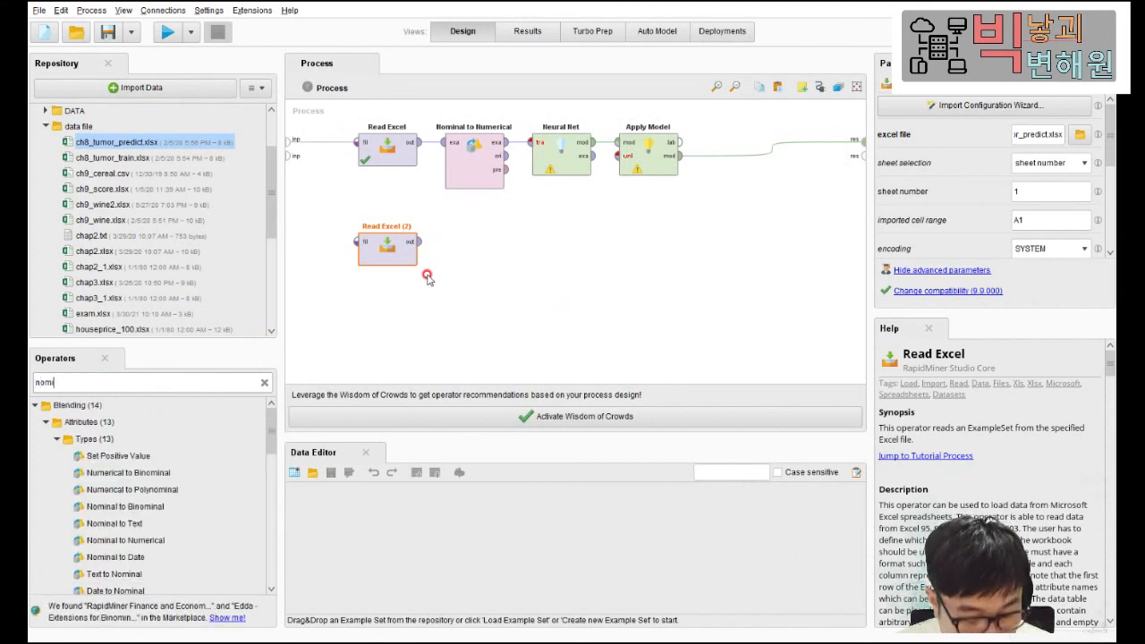
text(al to)
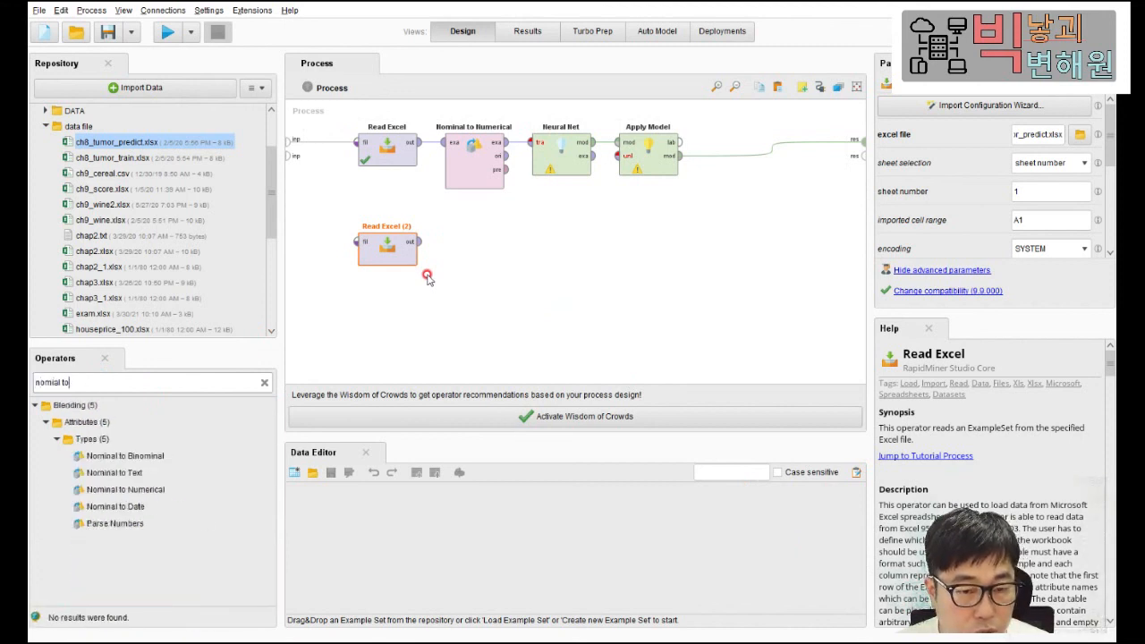
mouse_move(166, 490)
mouse_down()
mouse_move(125, 501)
mouse_move(477, 298)
mouse_move(526, 298)
mouse_move(541, 252)
mouse_move(479, 250)
mouse_up()
click(124, 493)
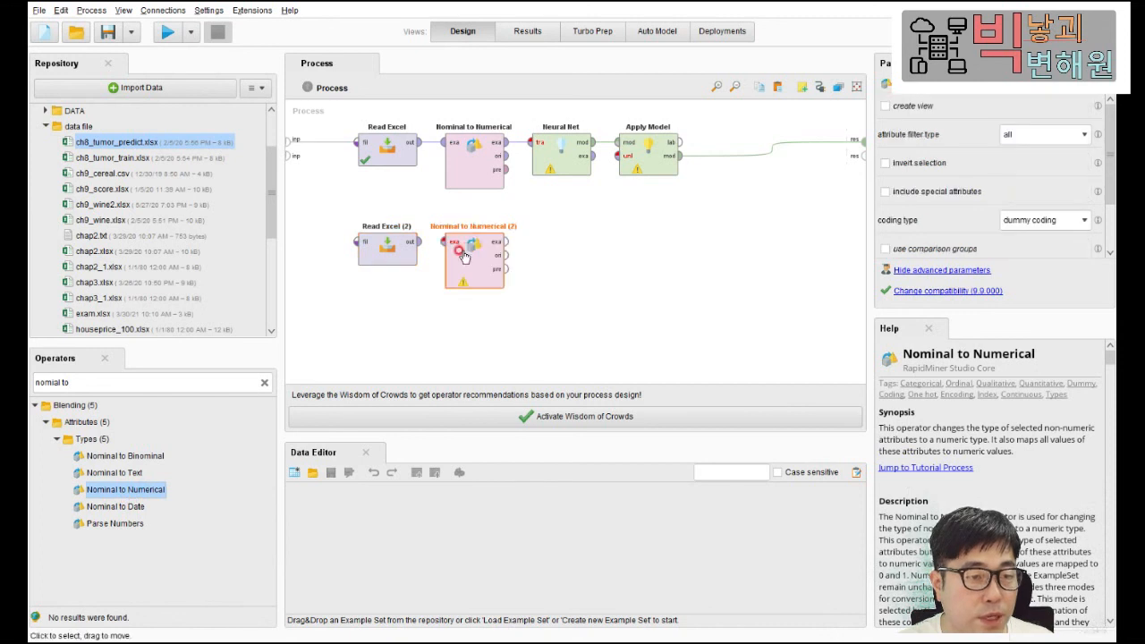
- Wire the second Read Excel through the second Nominal to Numerical into Apply Model's unl input, and move Apply Model between the two branches
click(413, 247)
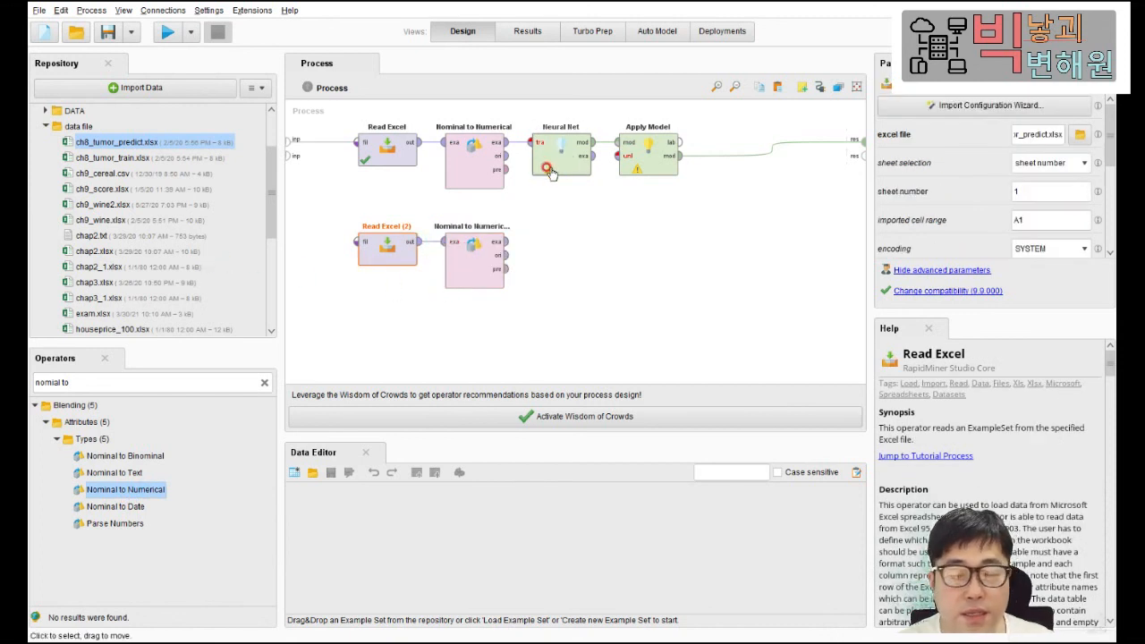
click(506, 243)
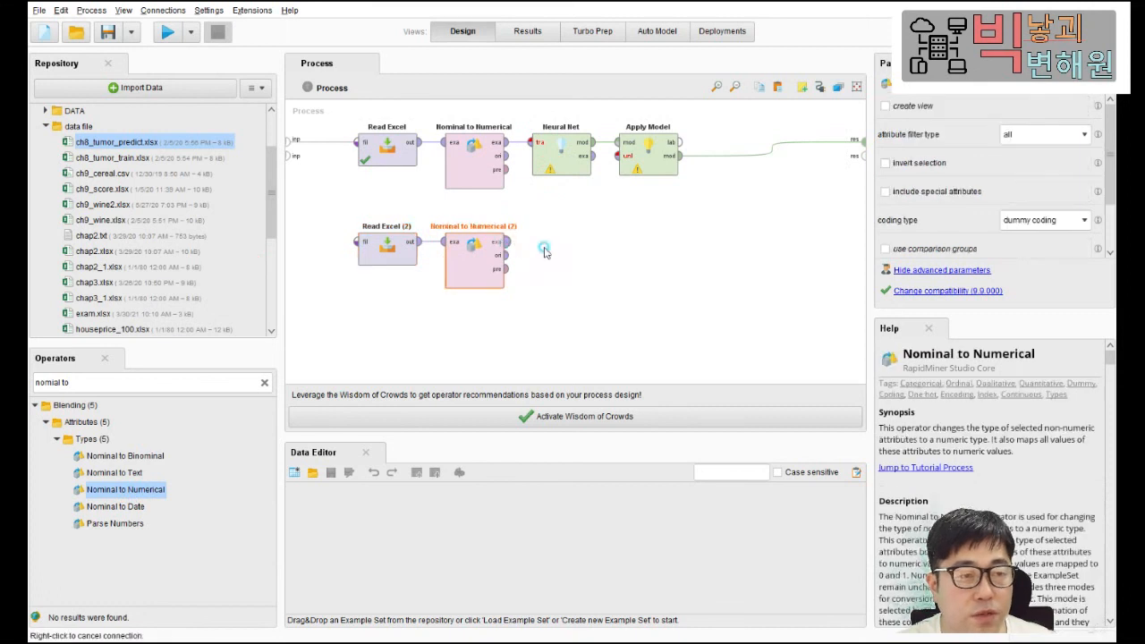
click(625, 156)
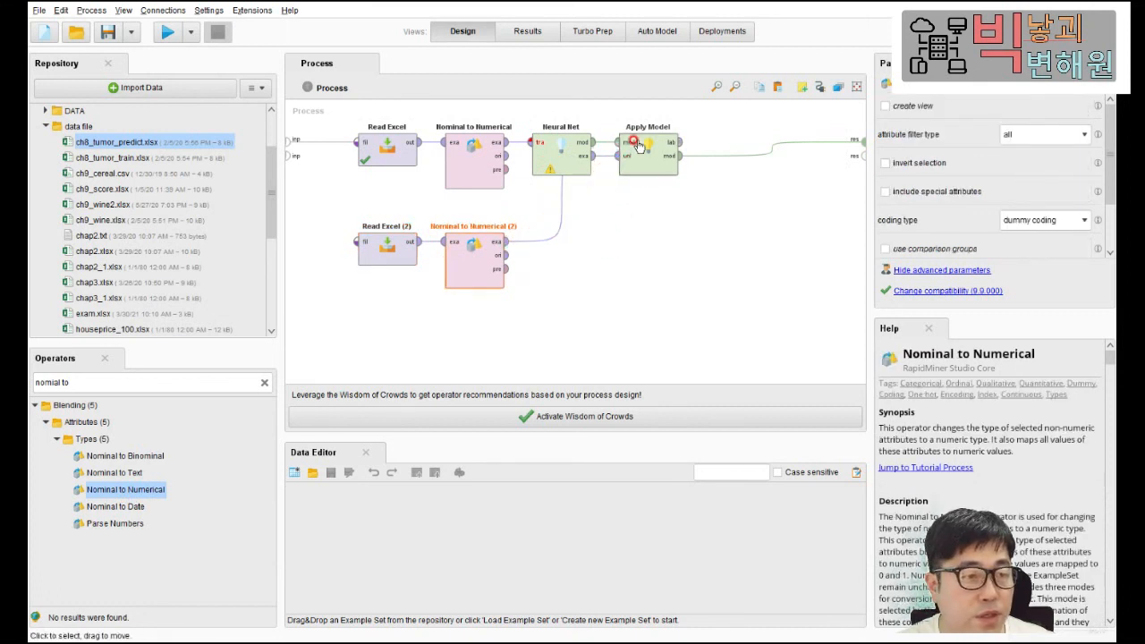
drag(637, 146, 680, 179)
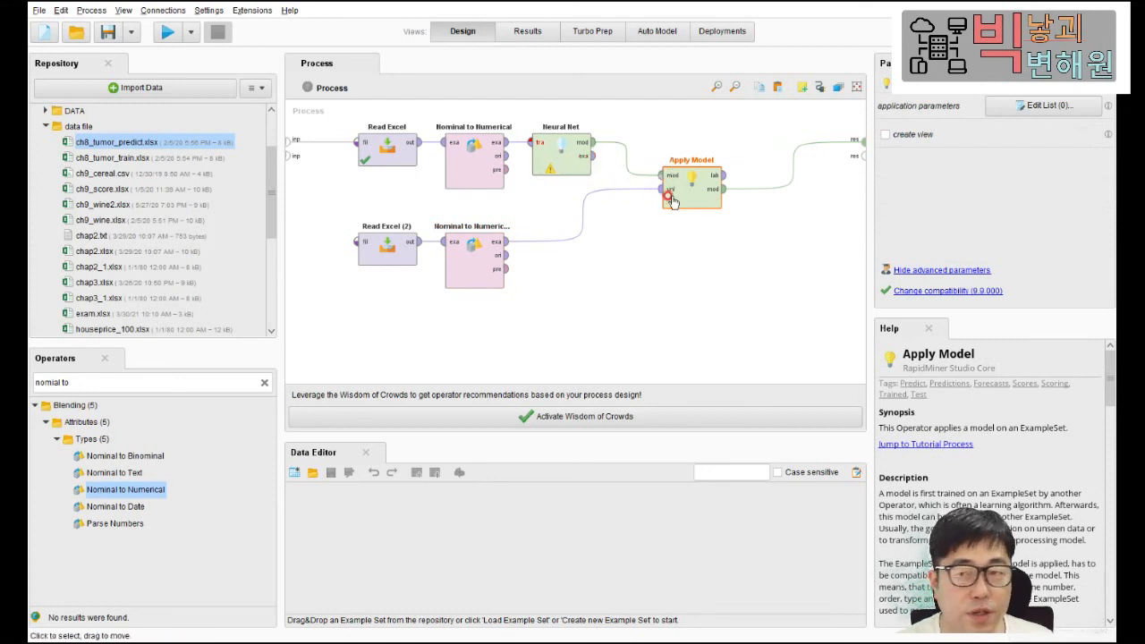
- Connect Apply Model's lab output to the first result port in place of its mod output
click(724, 175)
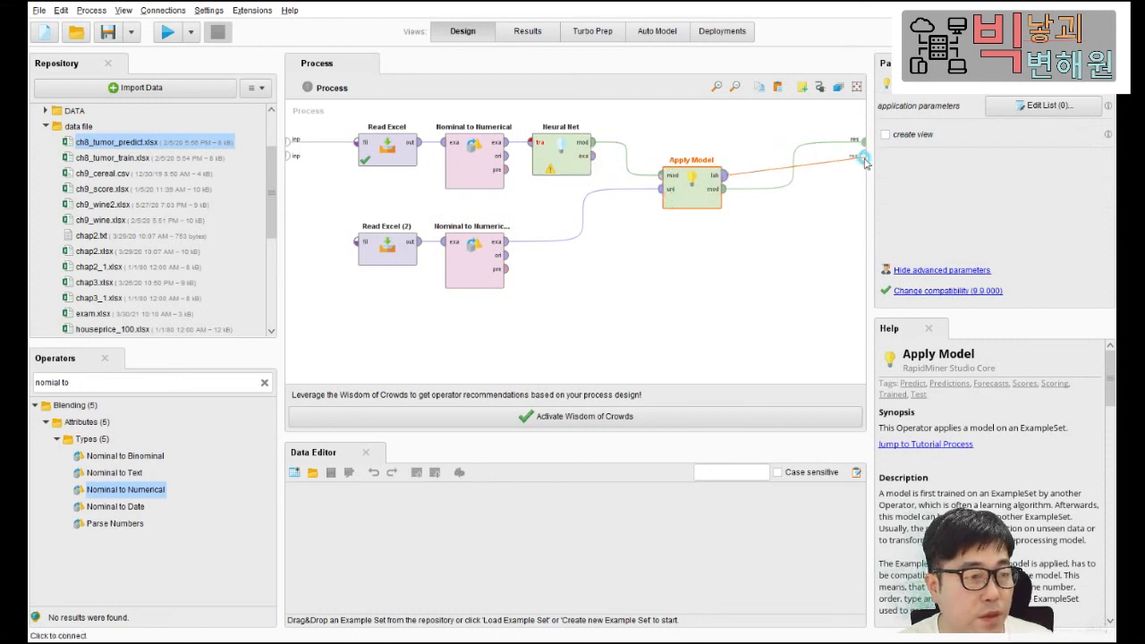
click(857, 161)
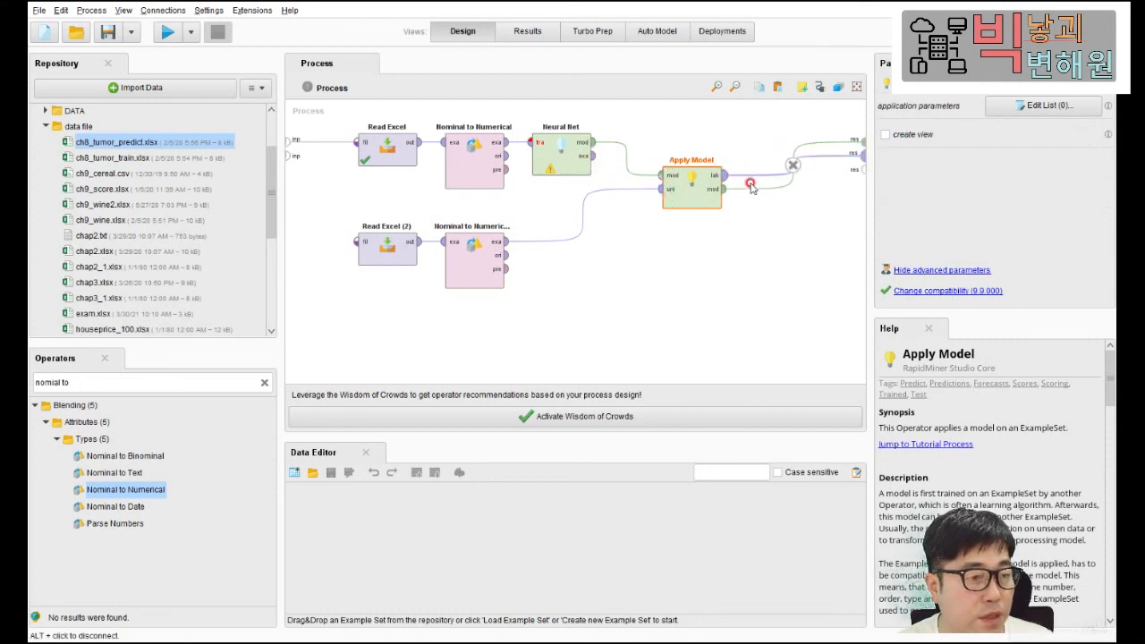
alt+click(793, 163)
click(724, 175)
right_click(861, 140)
click(723, 176)
click(858, 143)
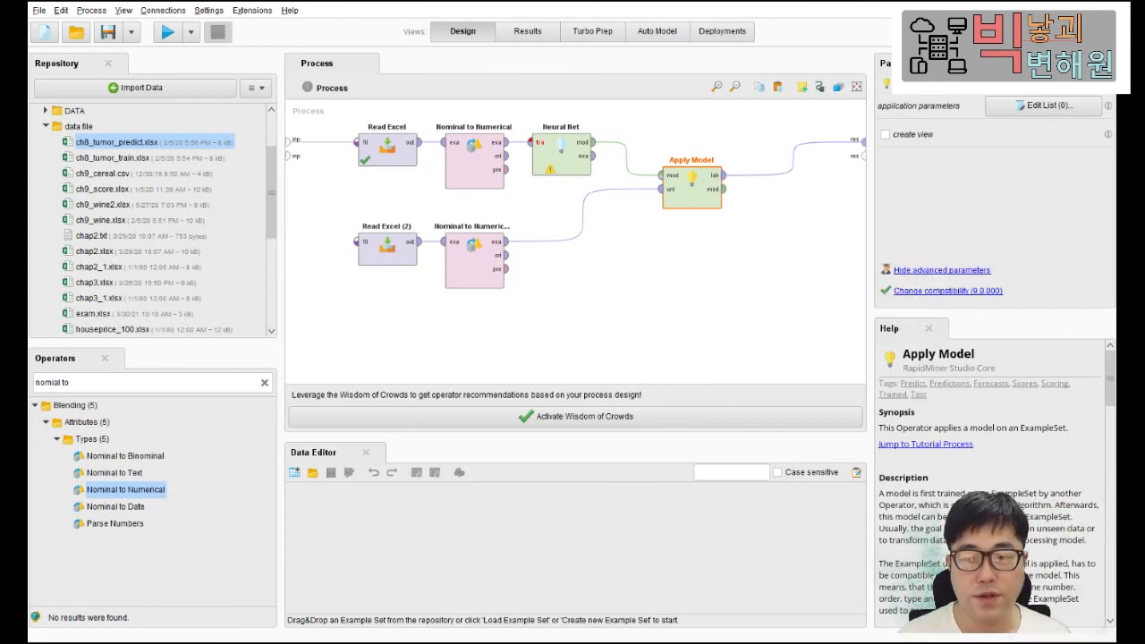
click(430, 284)
click(262, 158)
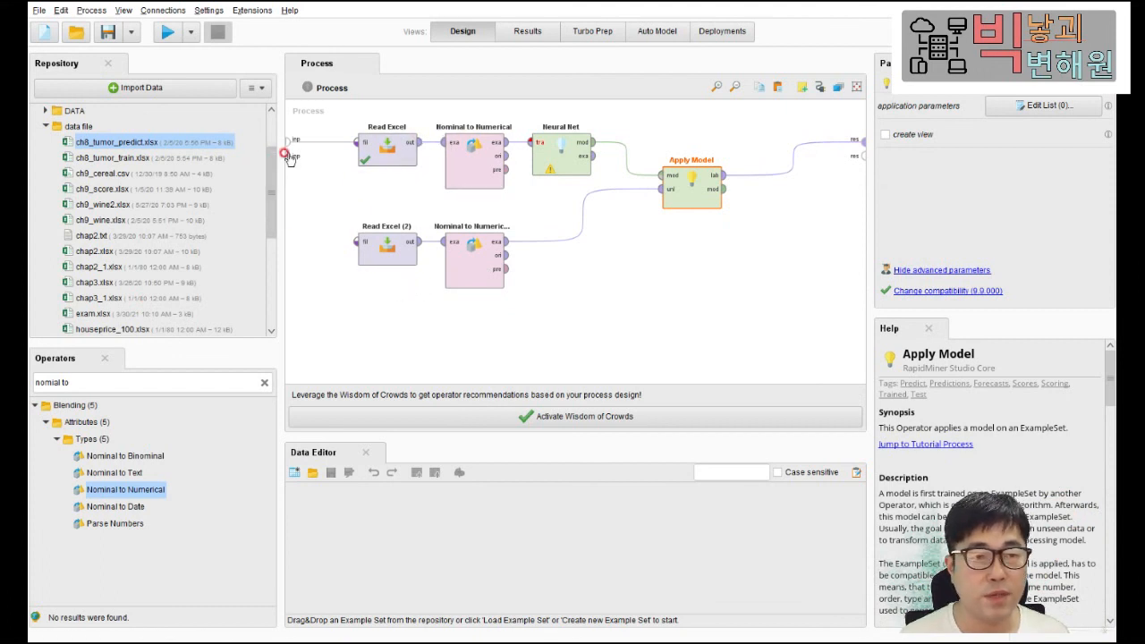
click(558, 347)
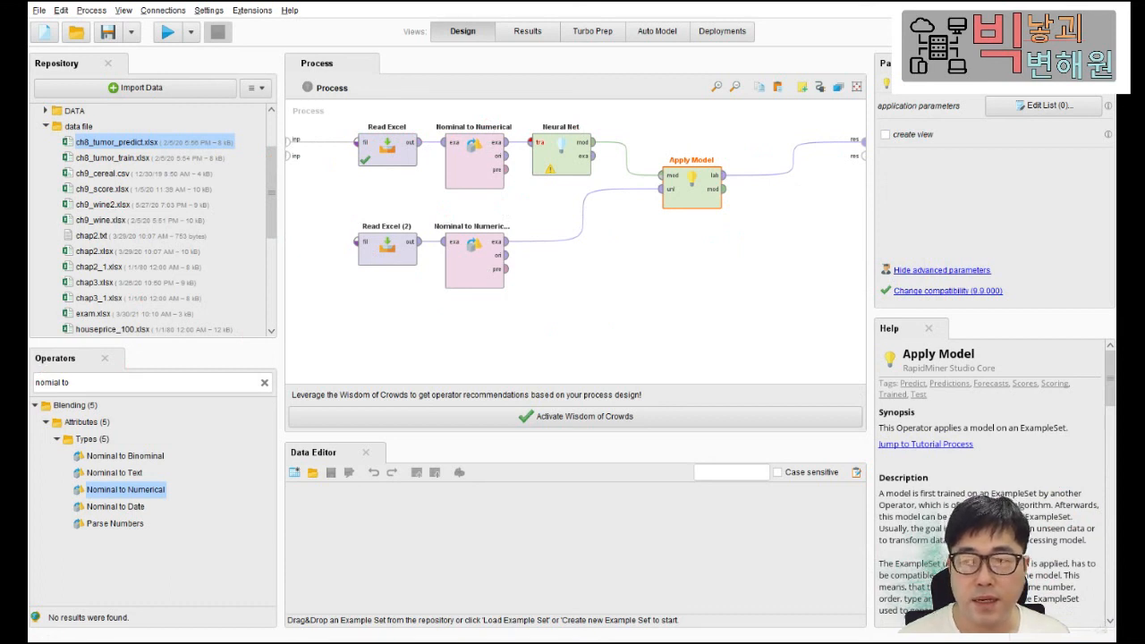
click(385, 156)
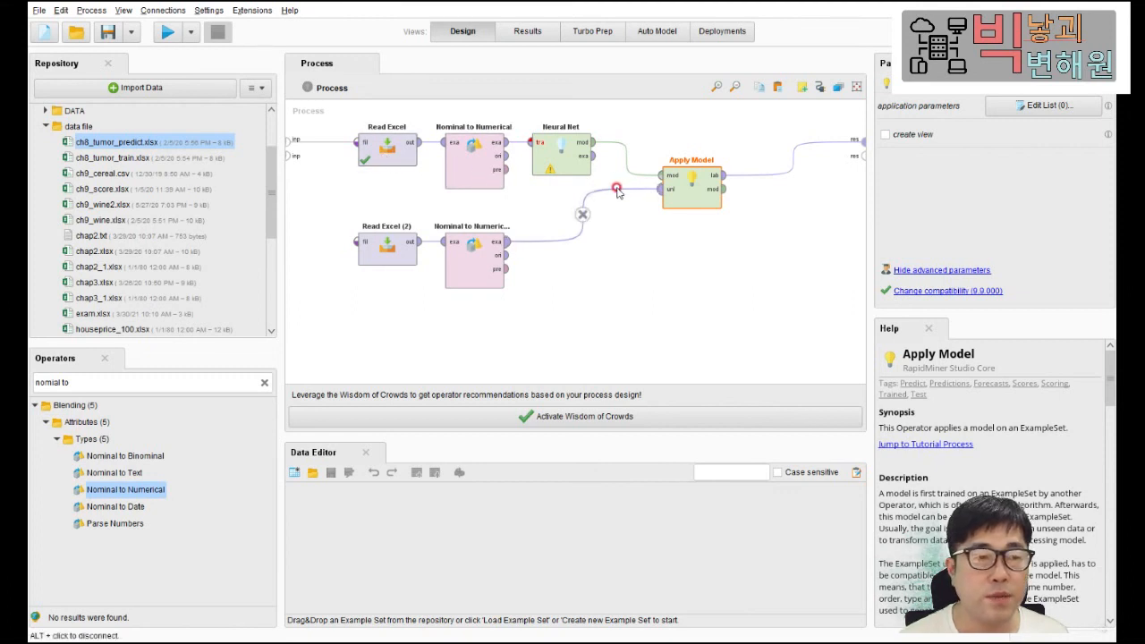
- Widen the parameter area and set the attribute filter type of the first Nominal to Numerical operator to subset
click(464, 171)
click(859, 120)
drag(864, 119, 823, 119)
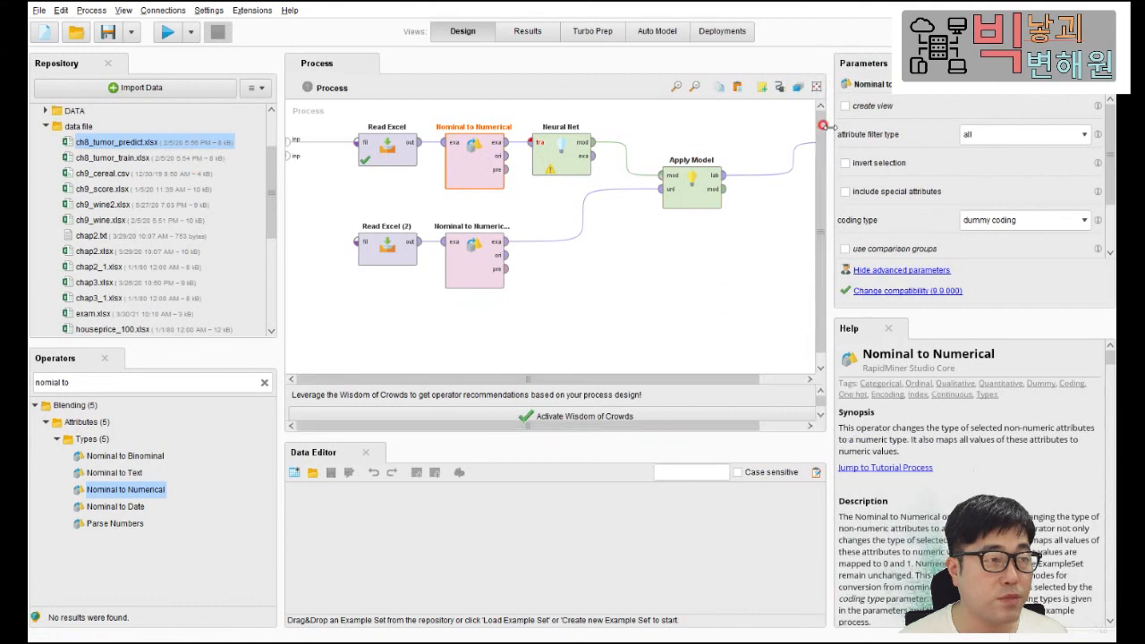
click(859, 94)
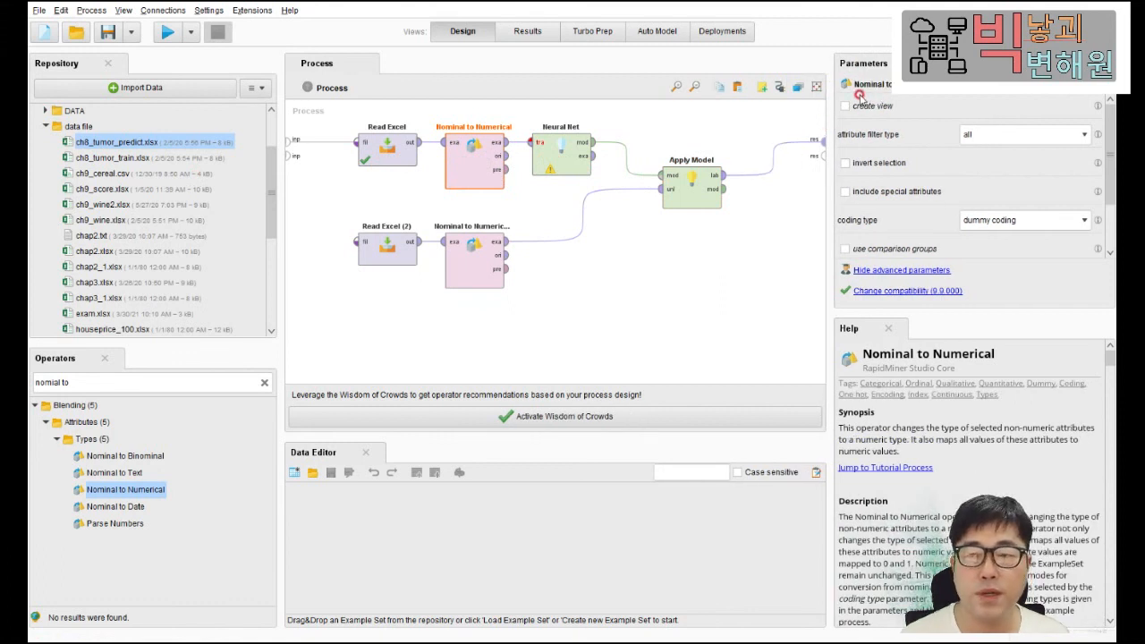
click(864, 136)
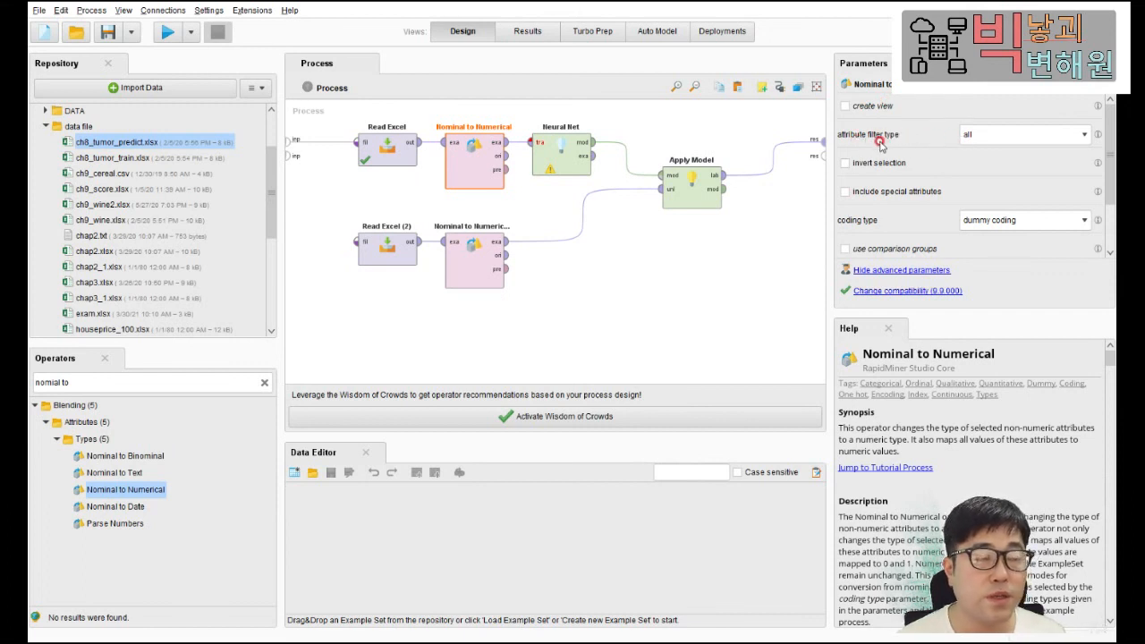
click(1043, 135)
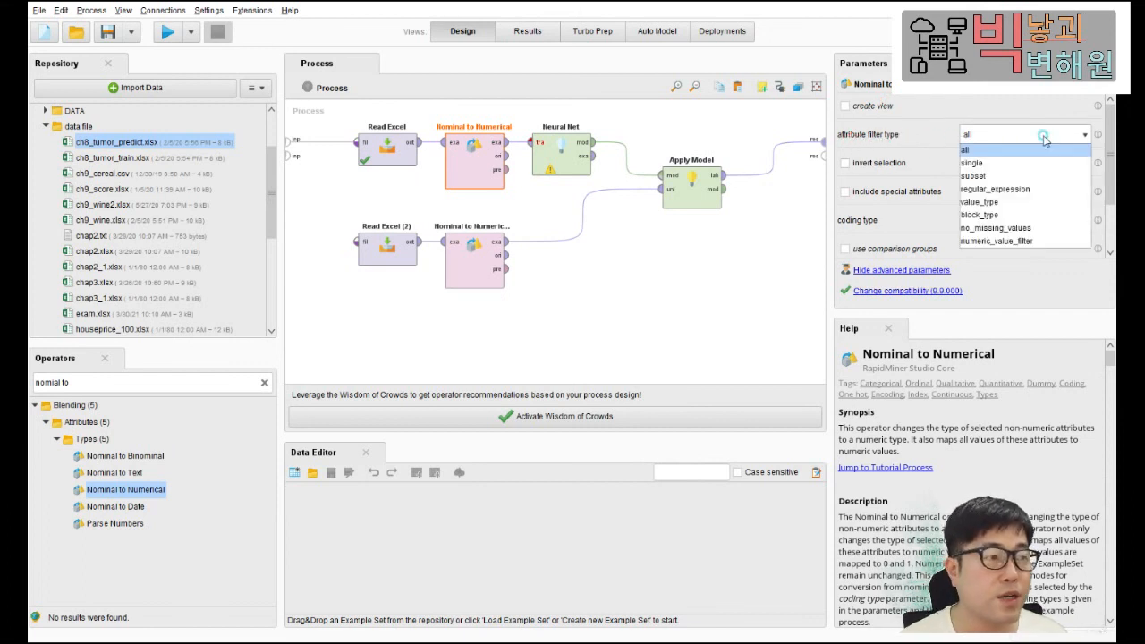
click(1014, 175)
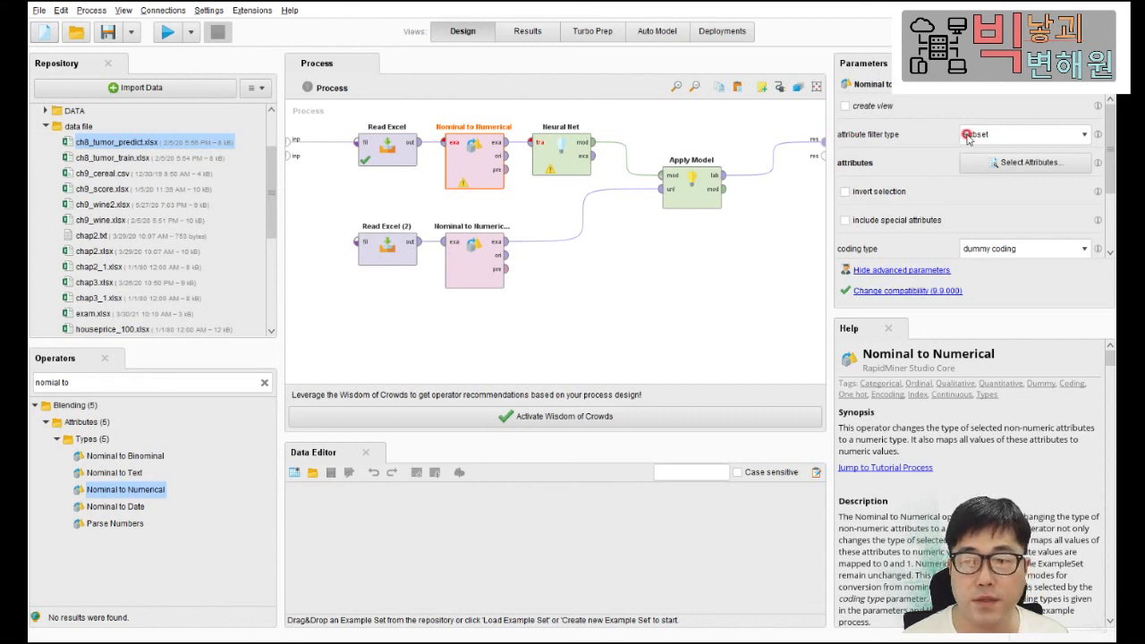
- Choose only 성별 as the selected attribute for the first Nominal to Numerical operator and apply the selection
click(1013, 164)
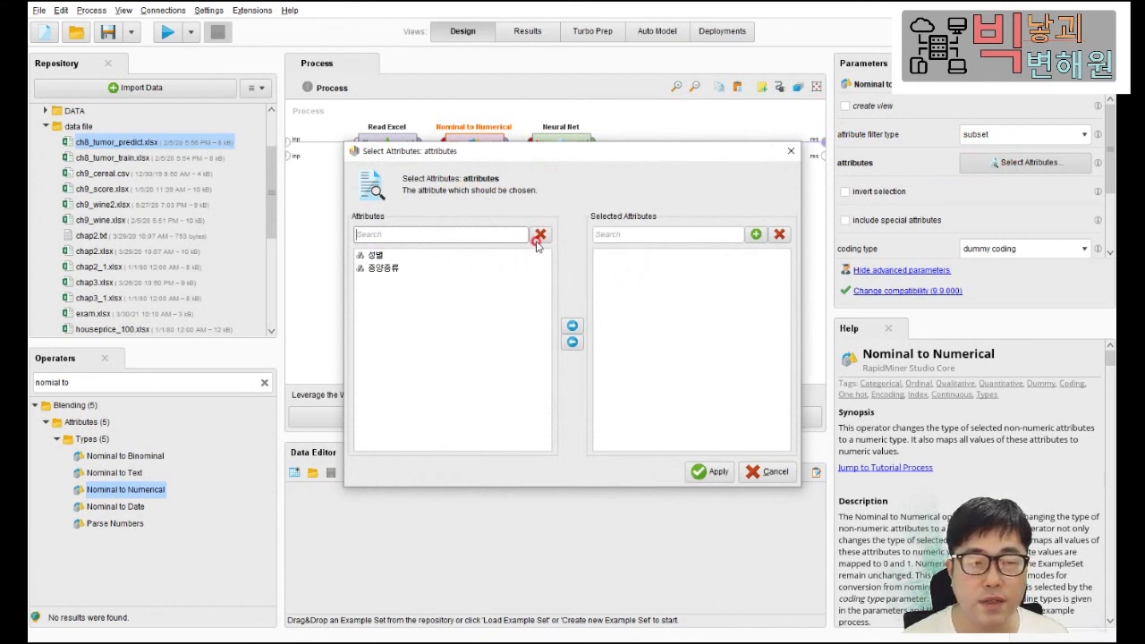
click(431, 234)
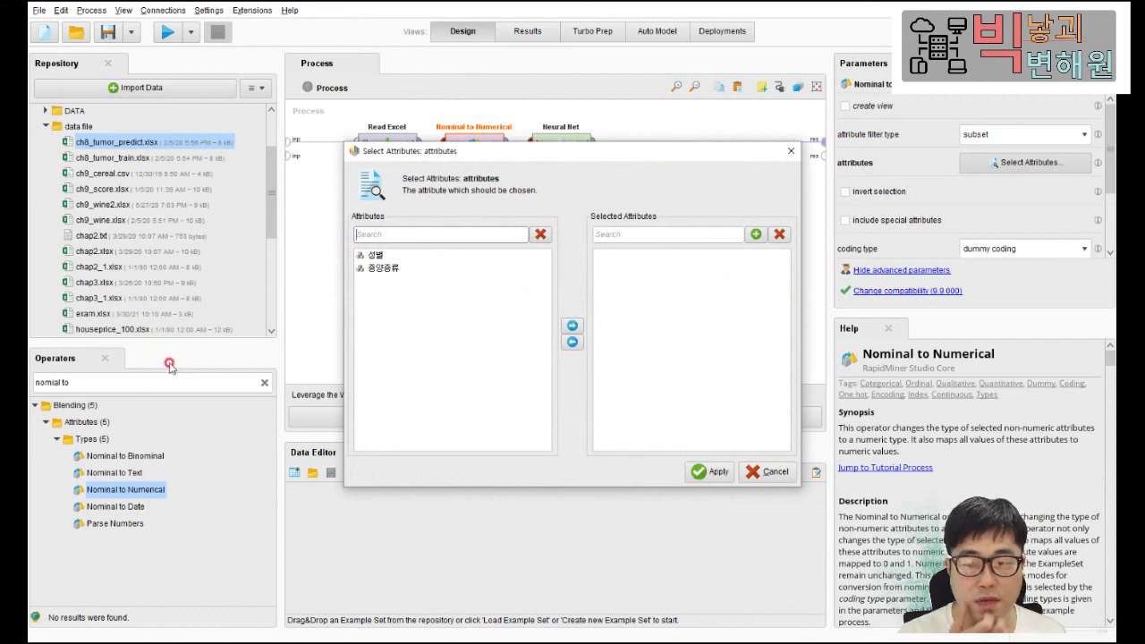
click(367, 257)
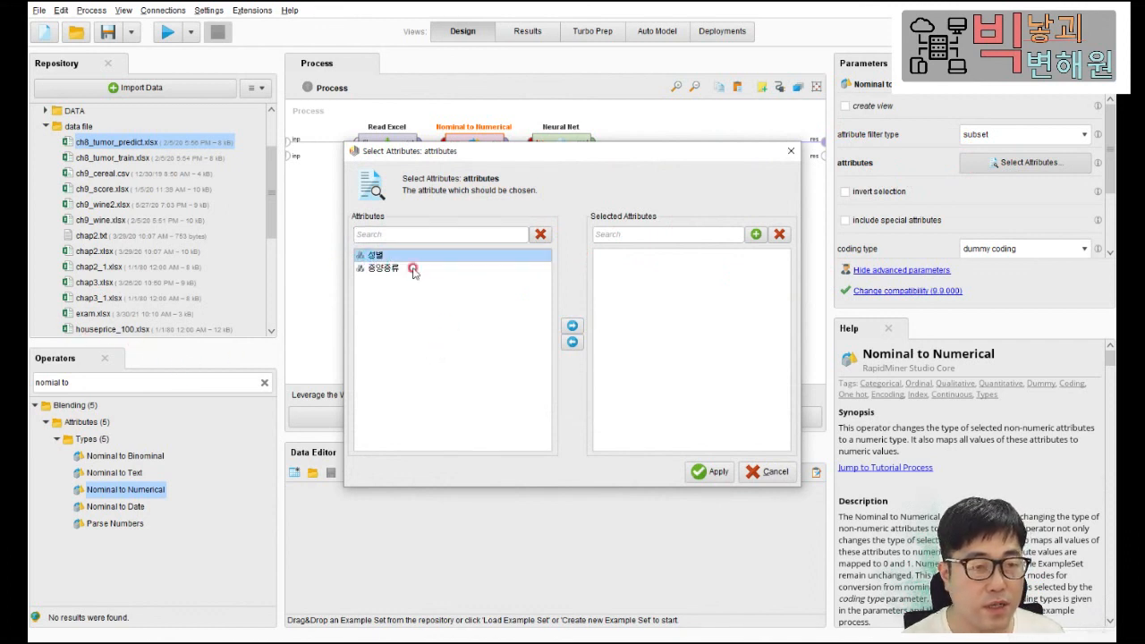
click(569, 327)
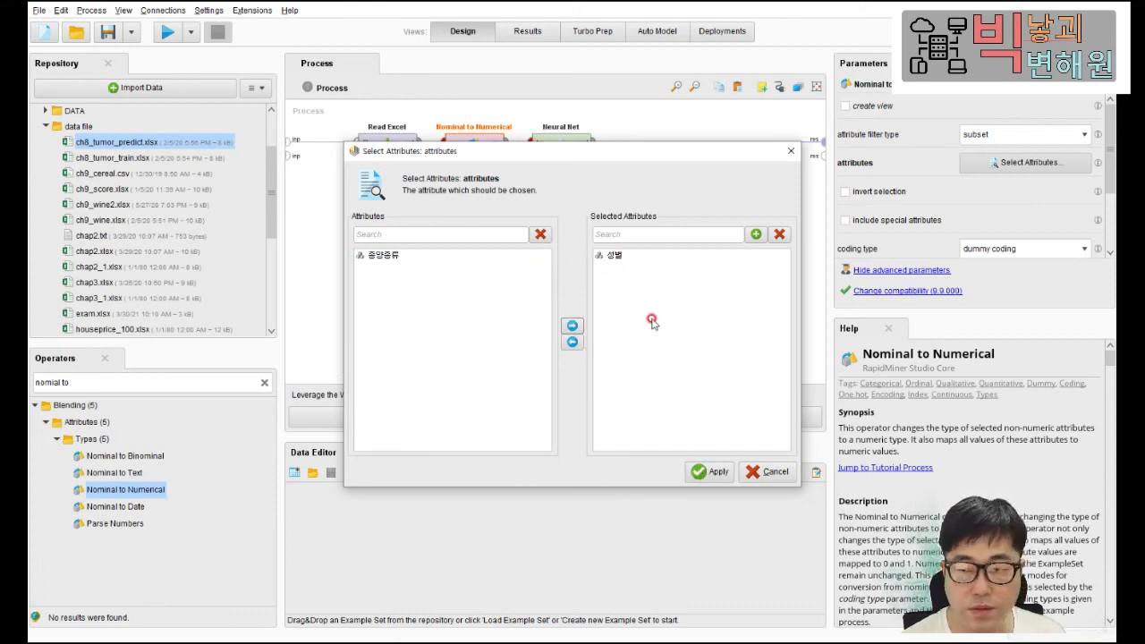
click(694, 473)
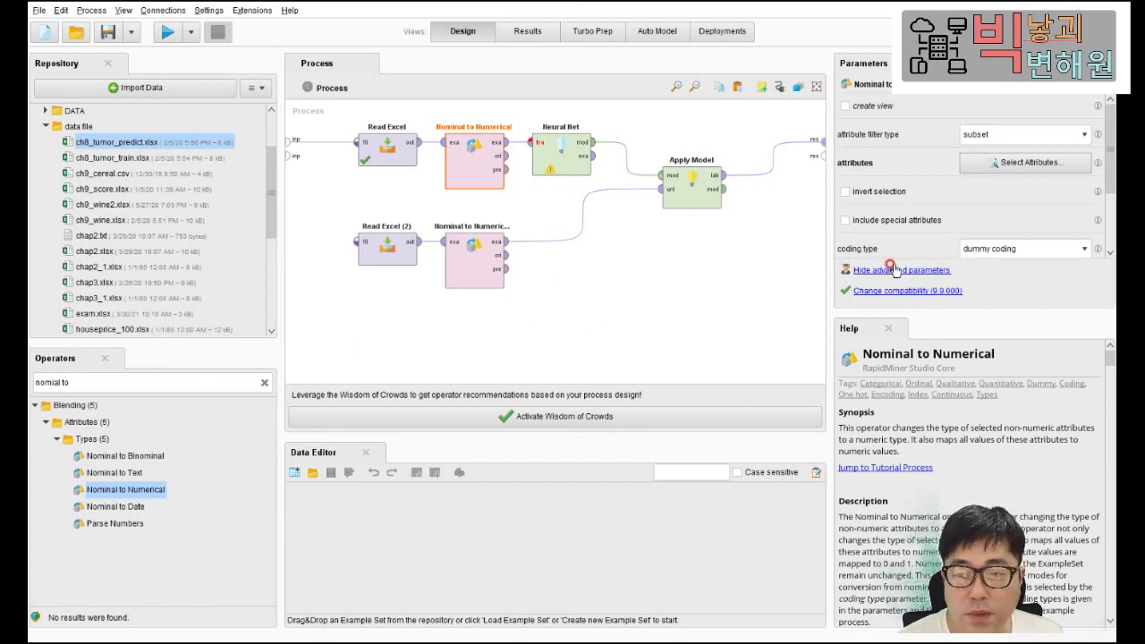
- Choose dummy coding as the coding type of the first Nominal to Numerical operator and review its remaining parameters
click(1019, 249)
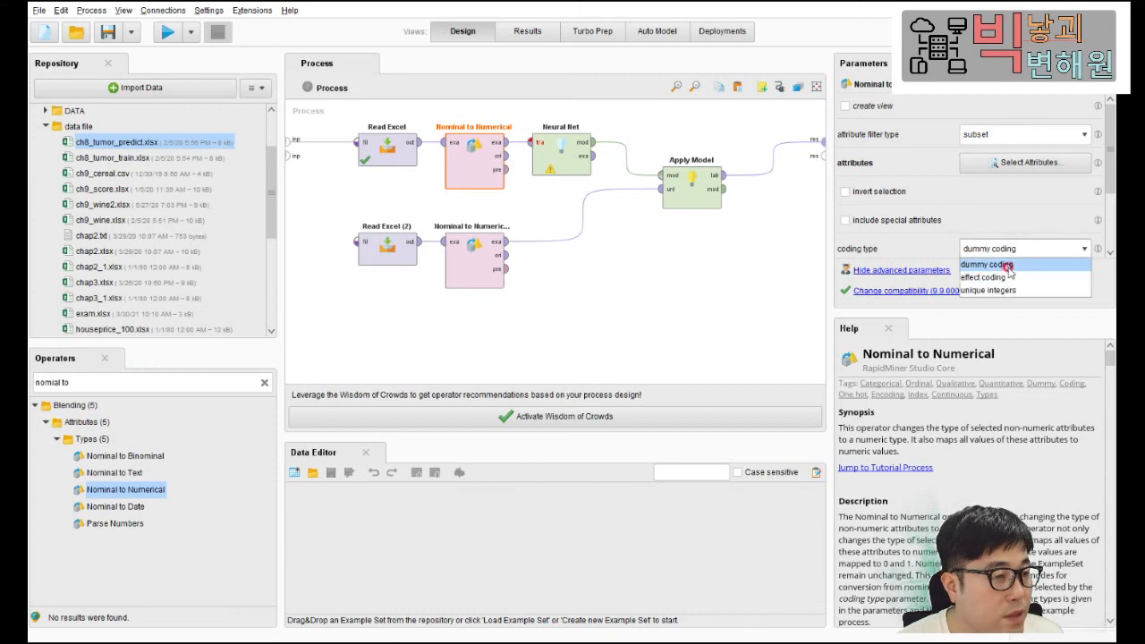
click(1012, 264)
drag(1109, 177, 1111, 228)
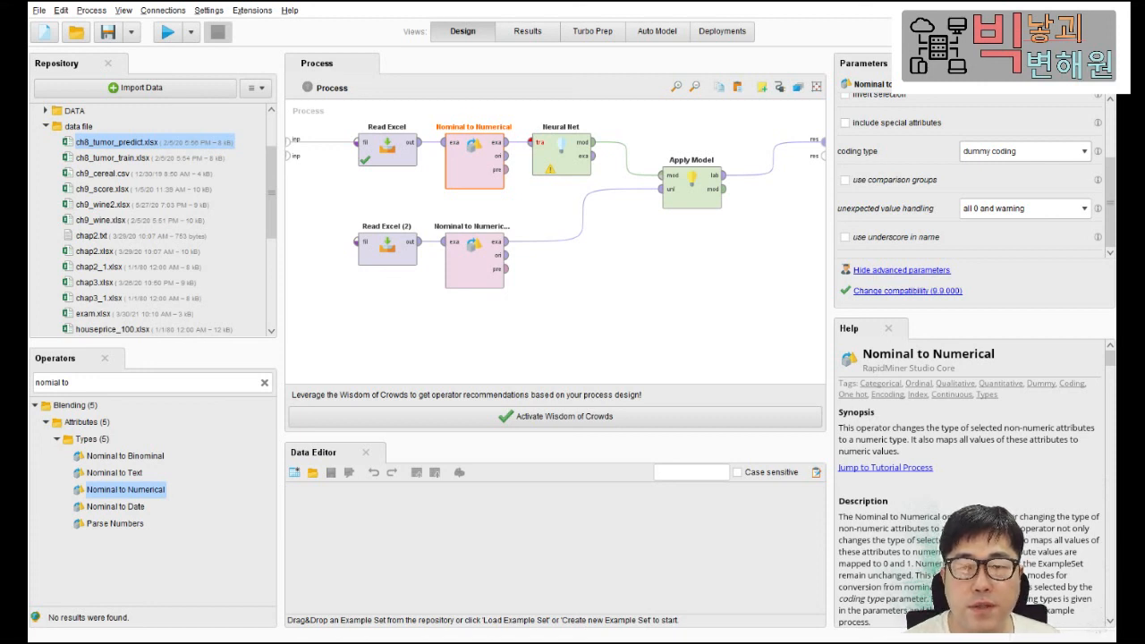
- Examine the Neural Net operator's parameters, including the hidden layers list and the training cycles setting
click(562, 154)
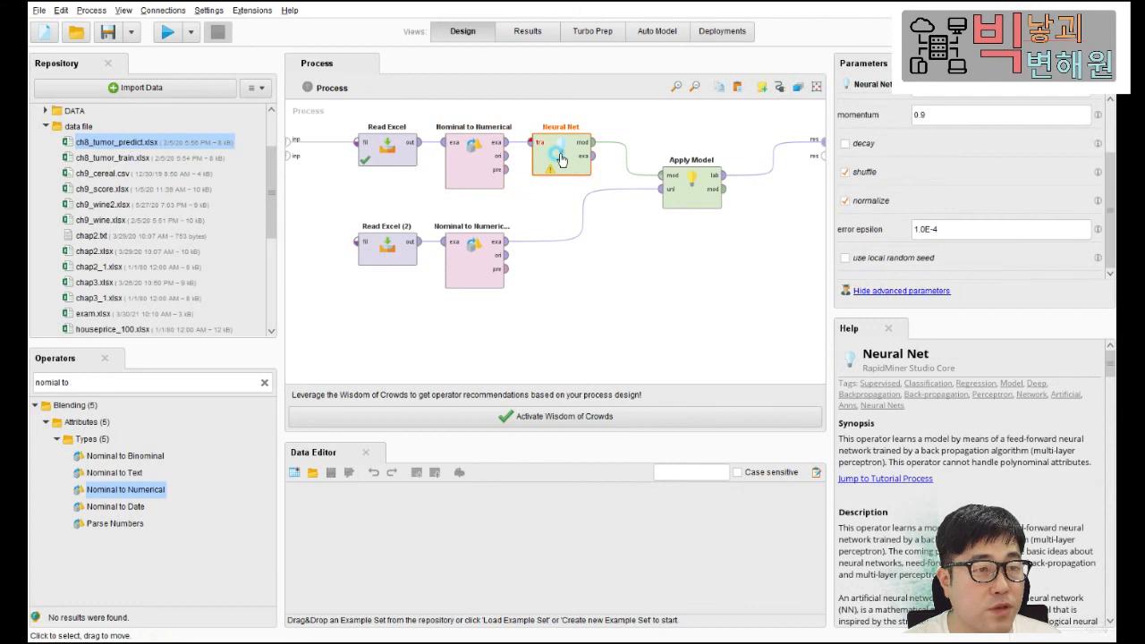
click(844, 172)
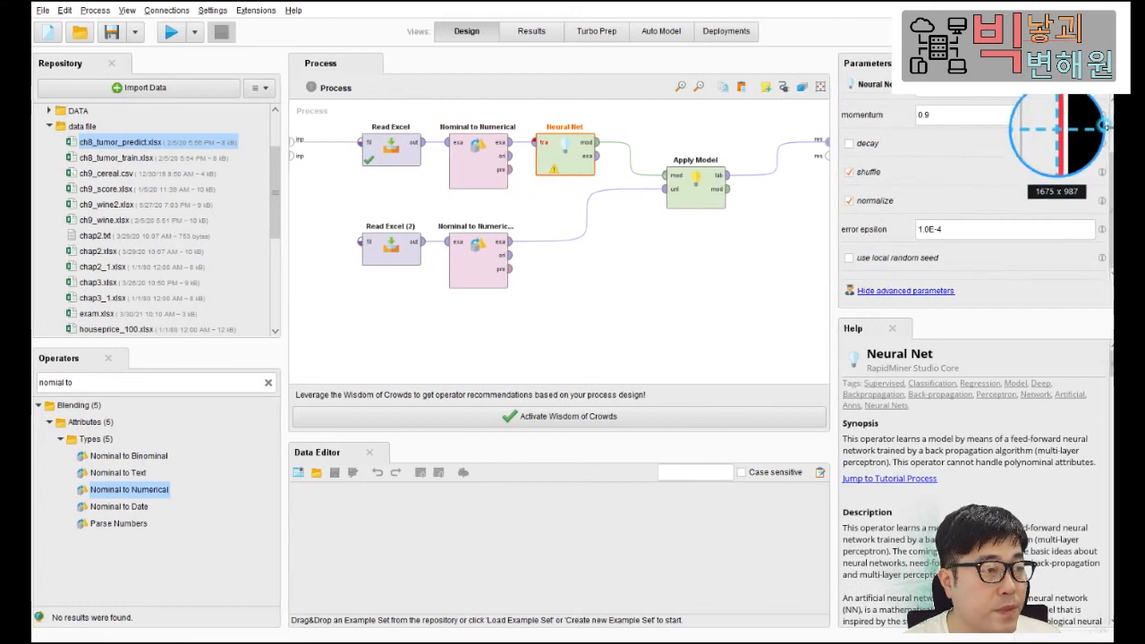
scroll(1104, 126, up, 5)
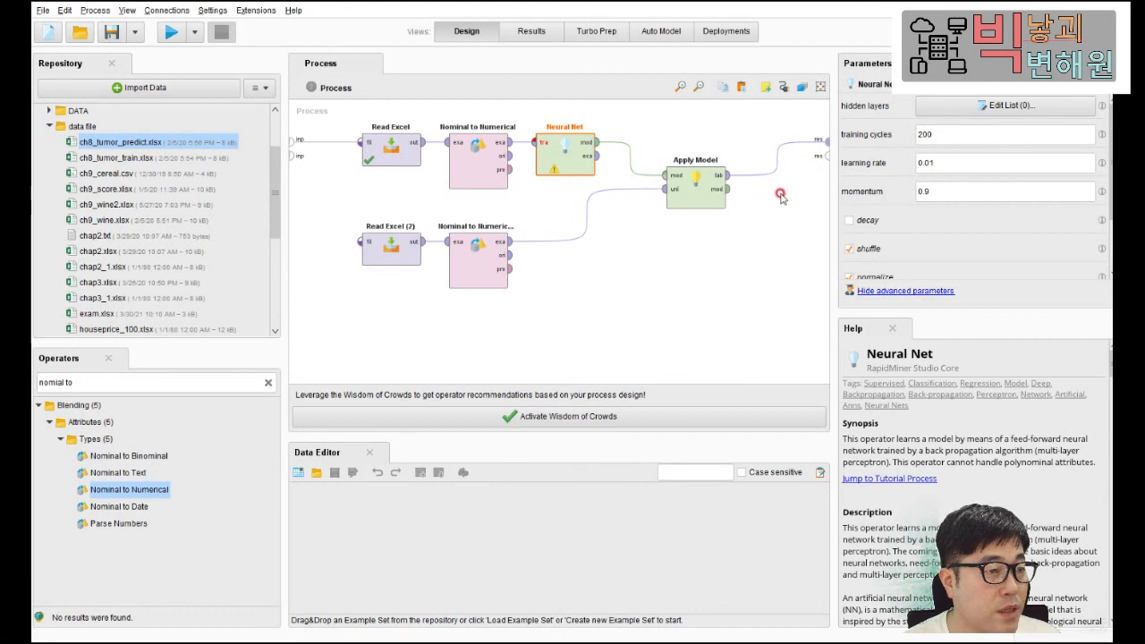
click(782, 192)
click(583, 153)
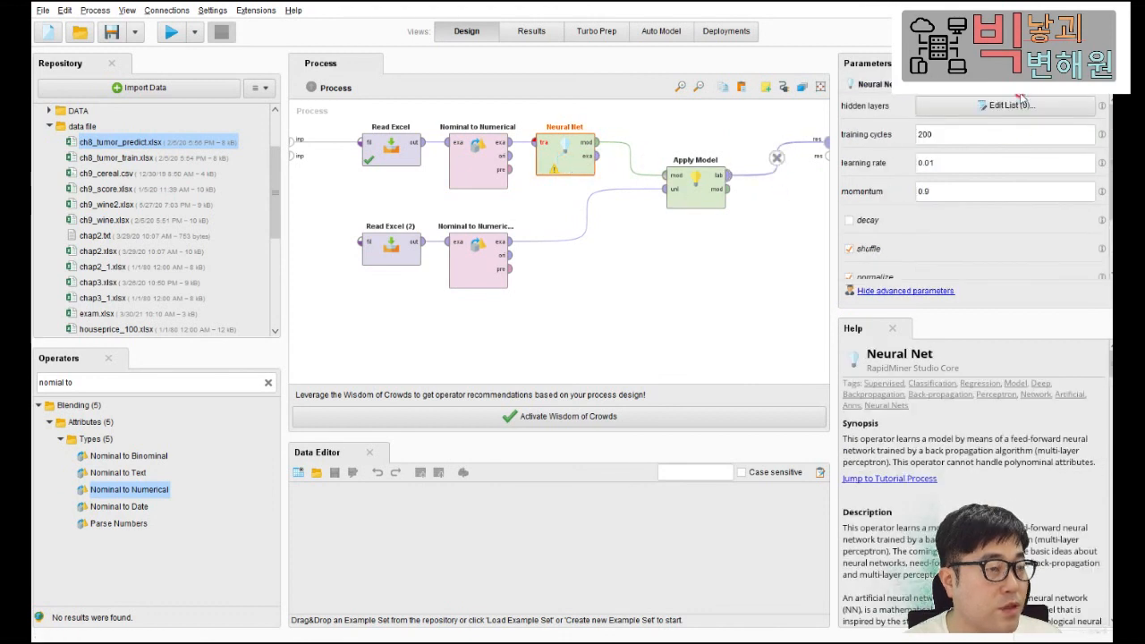
click(1016, 115)
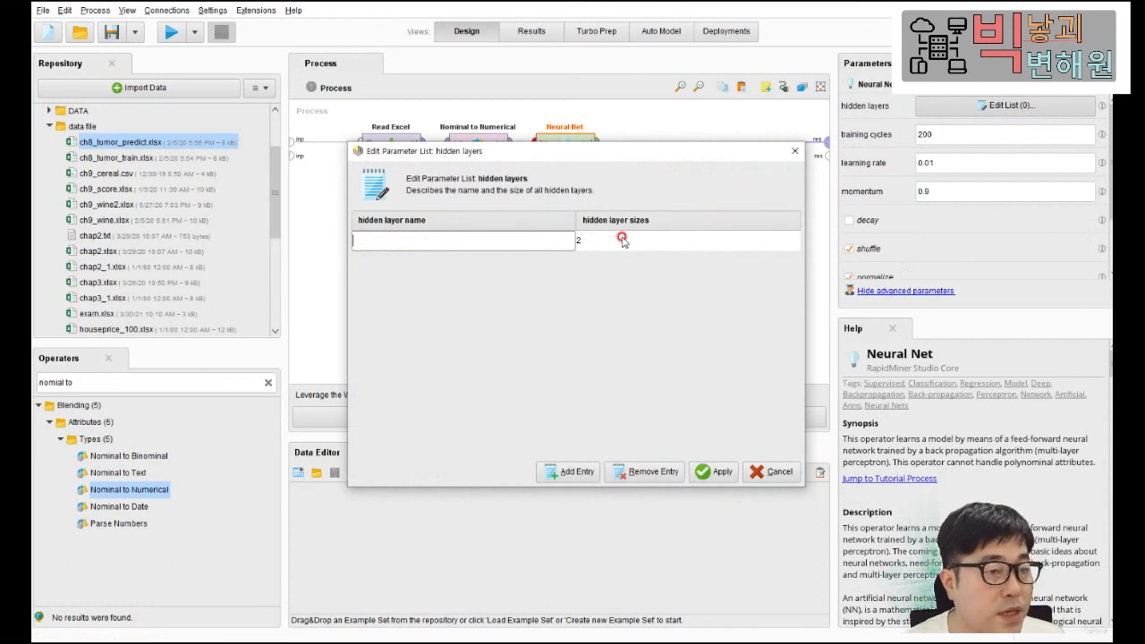
click(795, 150)
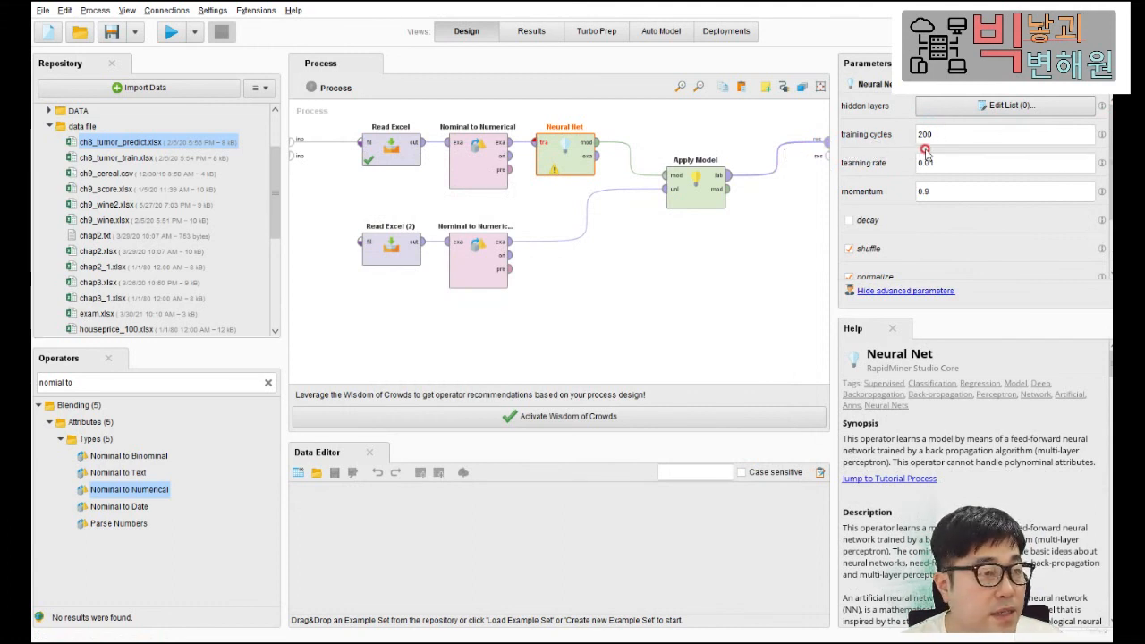
click(947, 135)
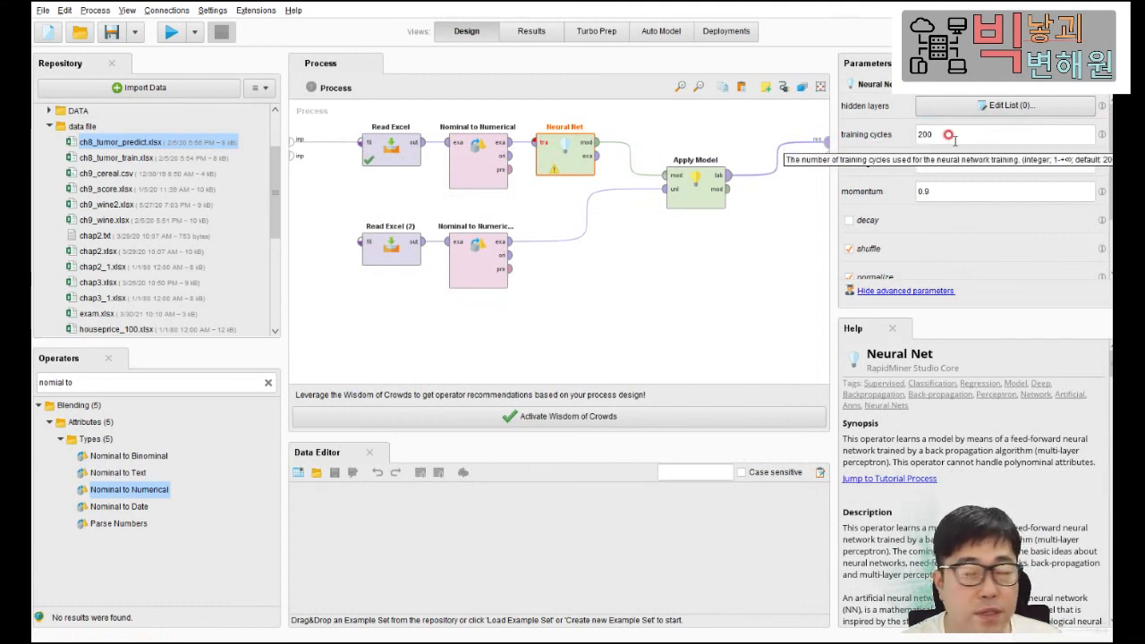
click(1099, 134)
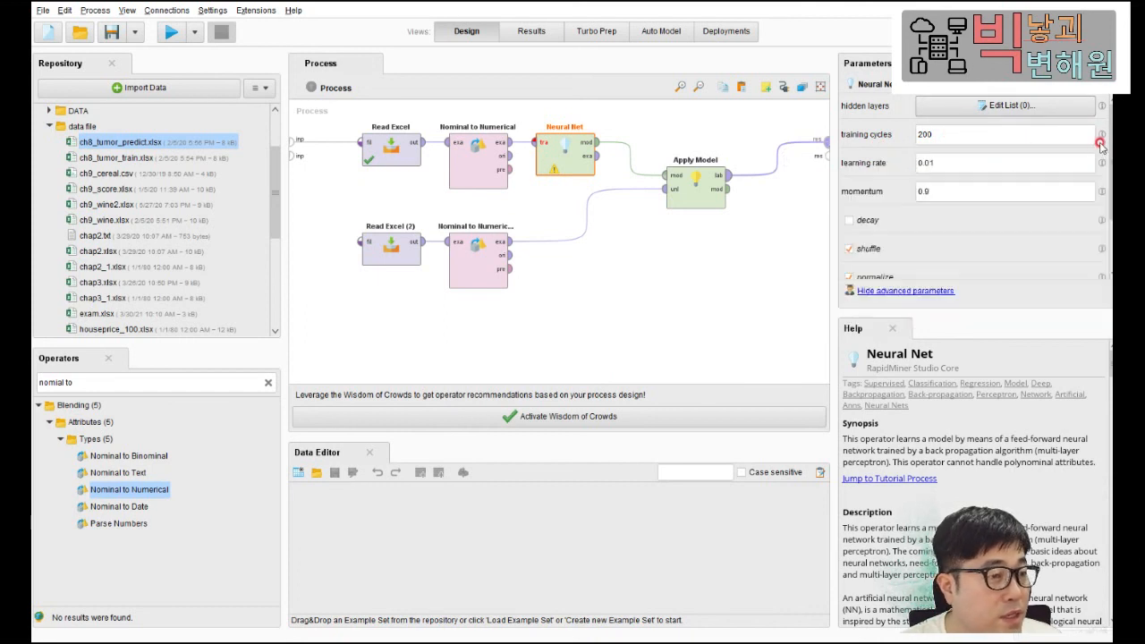
- Examine the Neural Net operator's learning rate and momentum settings along with its training cycles
click(1103, 136)
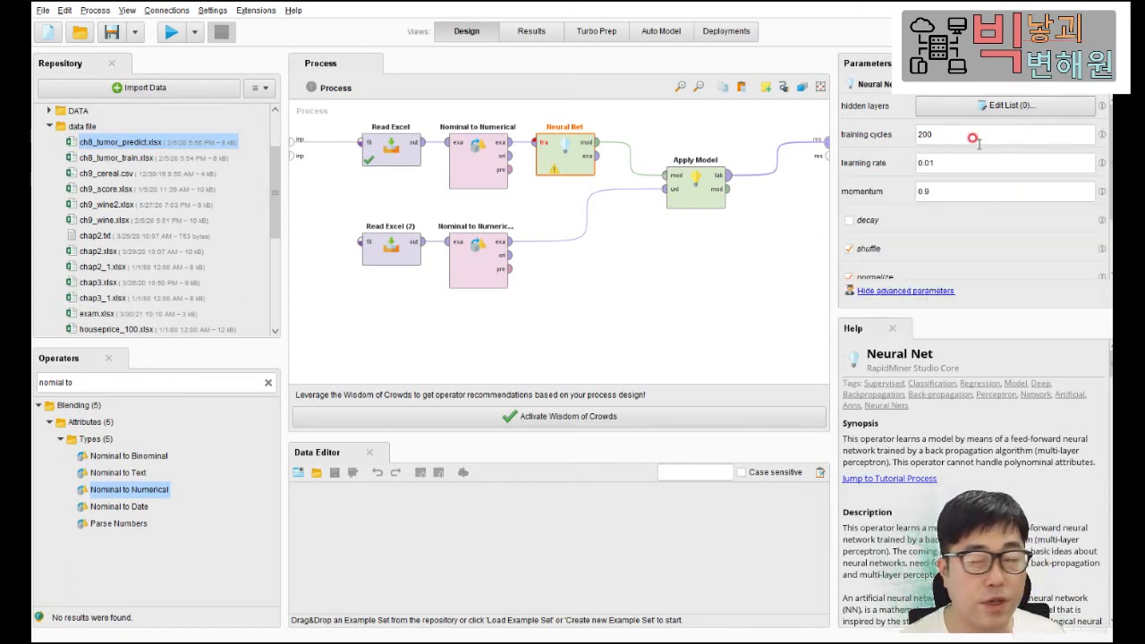
click(924, 192)
click(944, 165)
click(939, 197)
click(941, 209)
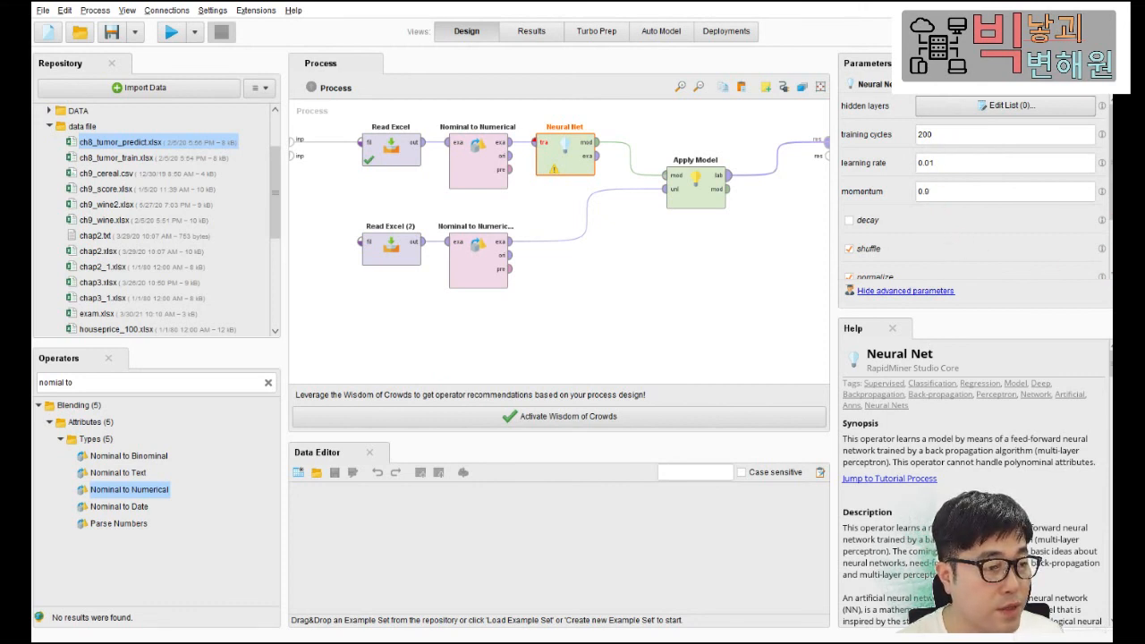
- Enable the local random seed for the Neural Net operator and set the seed to 2021
scroll(975, 188, down, 3)
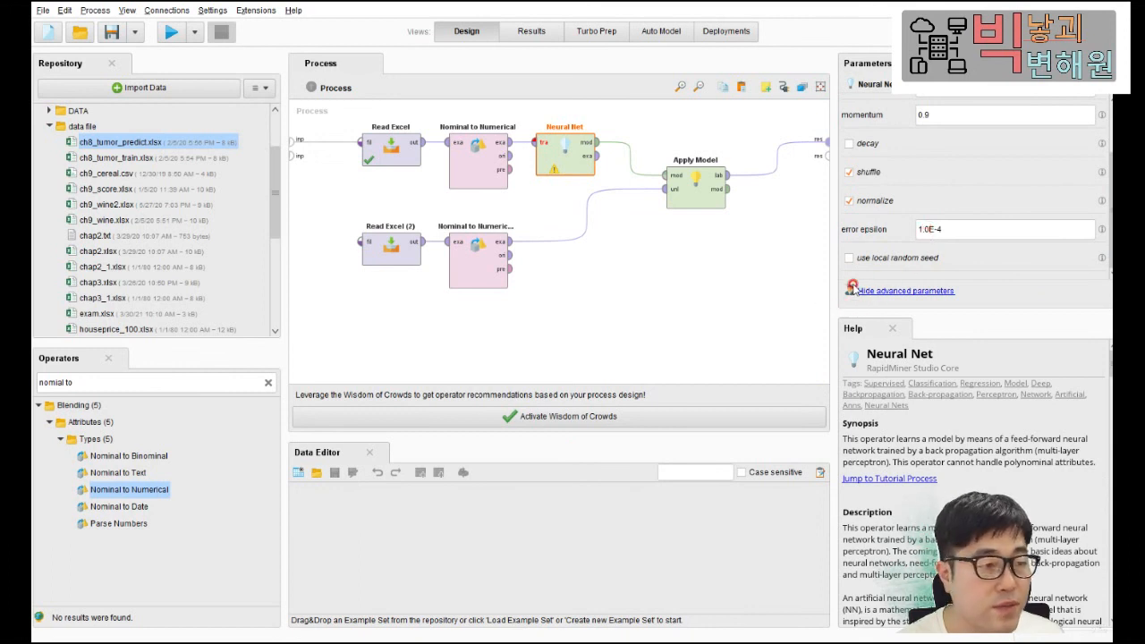
click(849, 259)
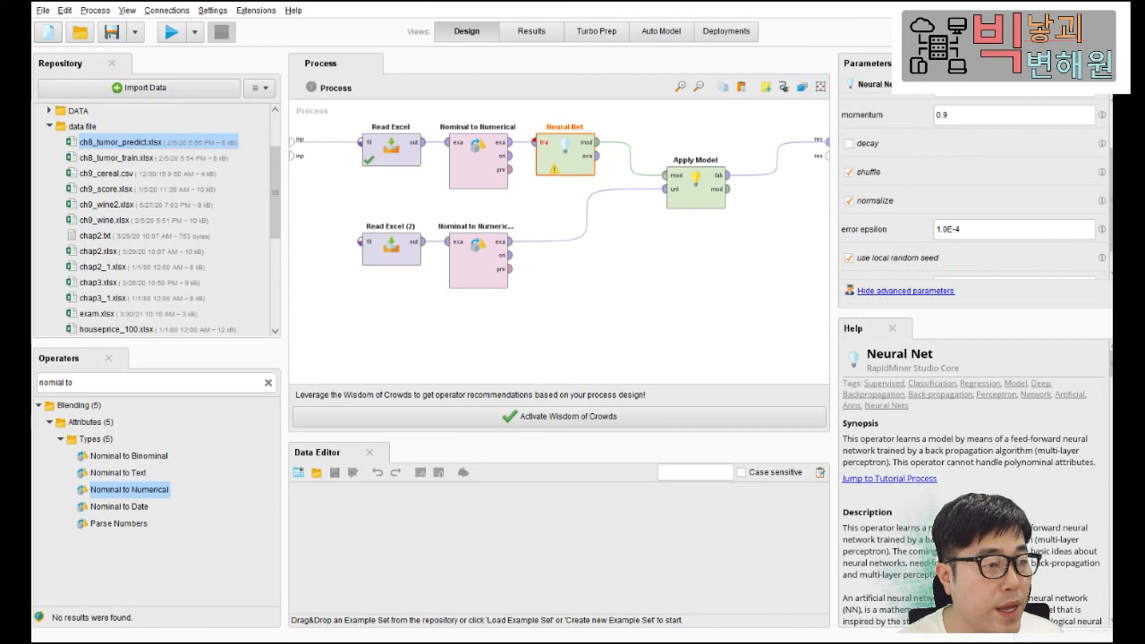
scroll(1002, 250, down, 1)
click(1001, 274)
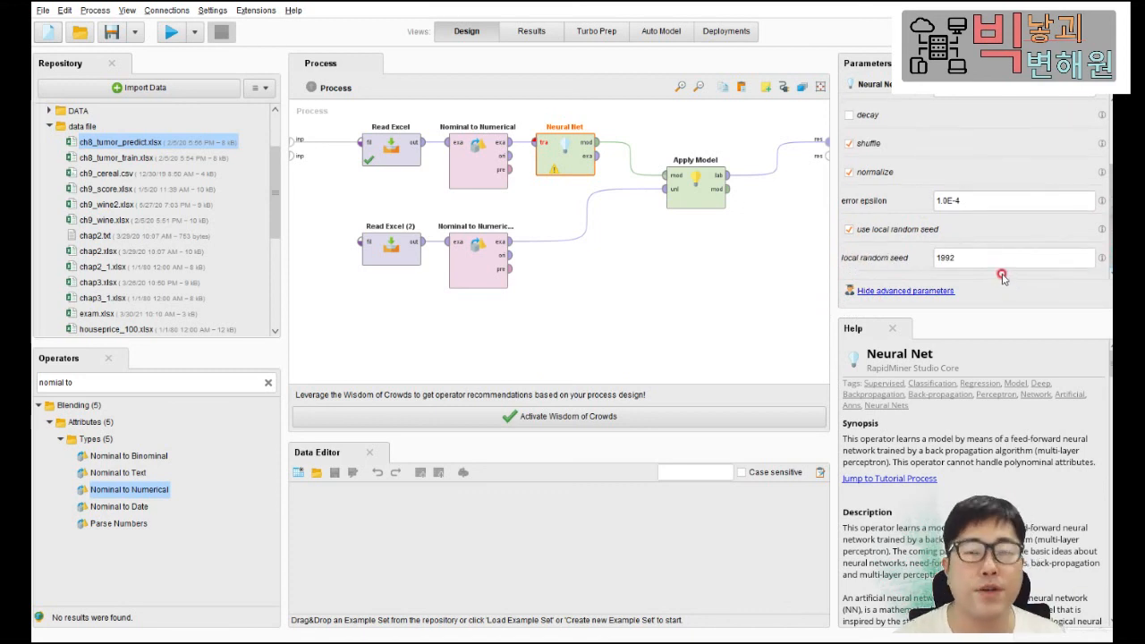
click(955, 258)
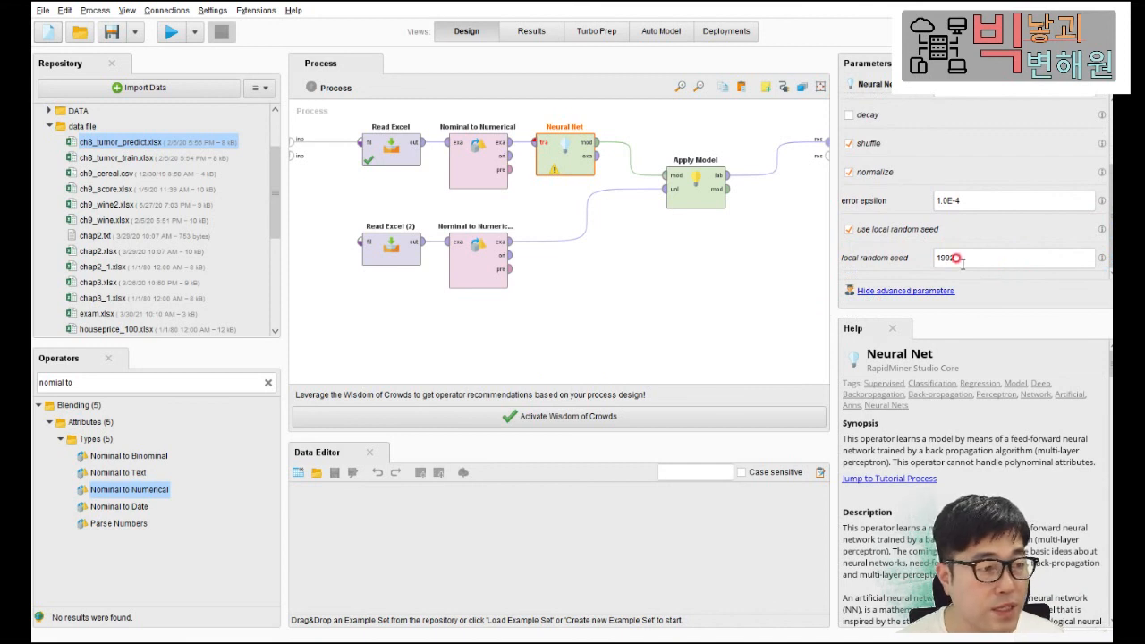
drag(962, 259, 930, 263)
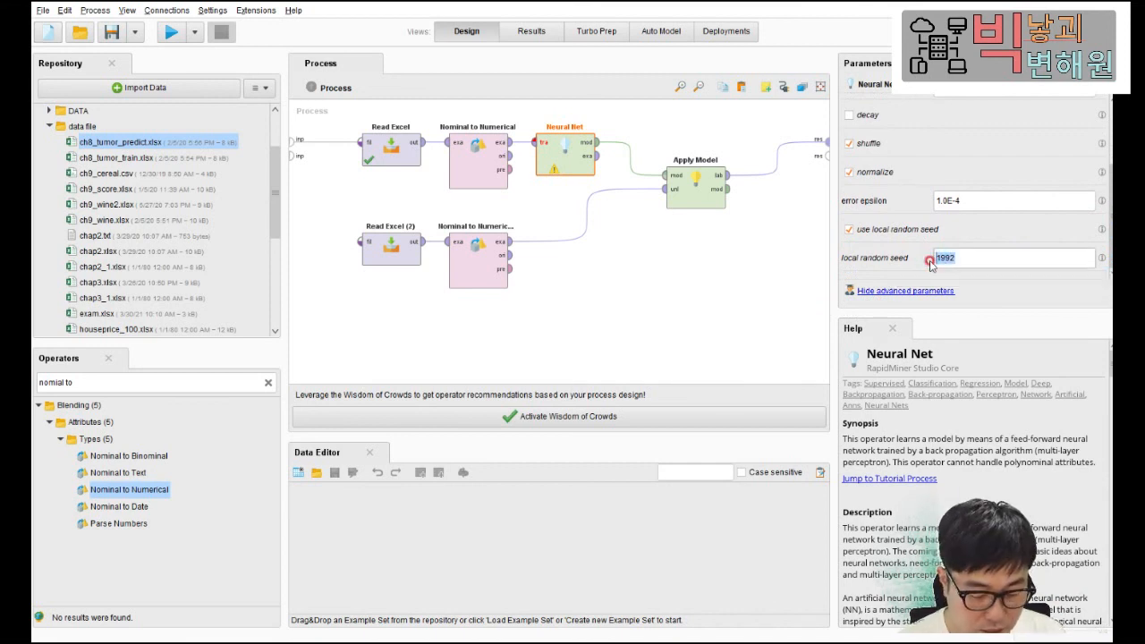
text(202)
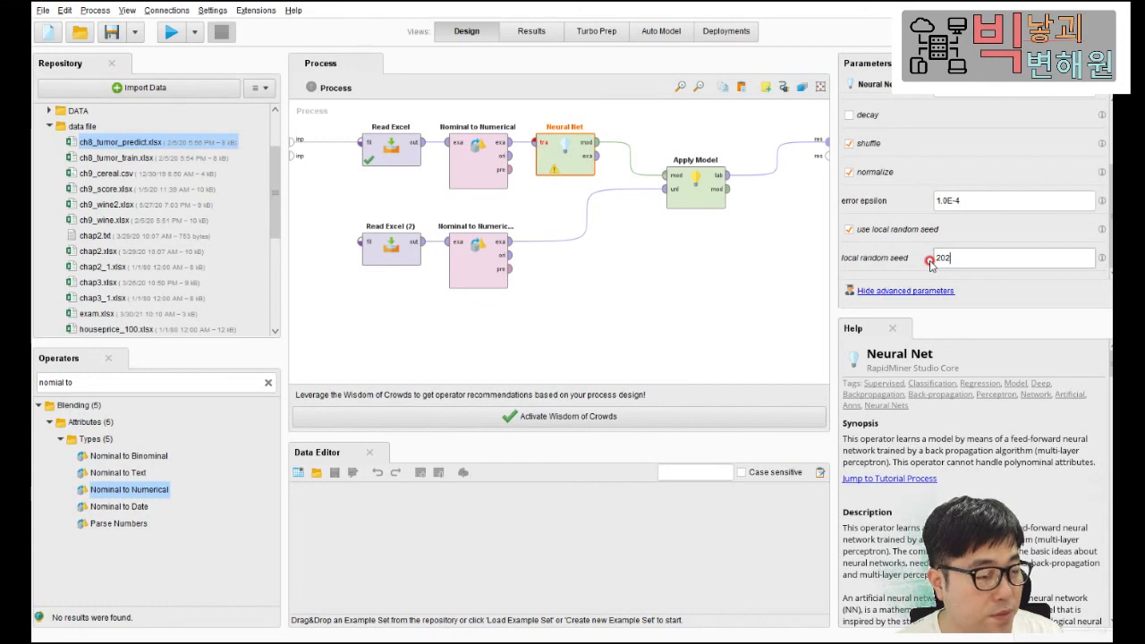
text(1)
click(735, 296)
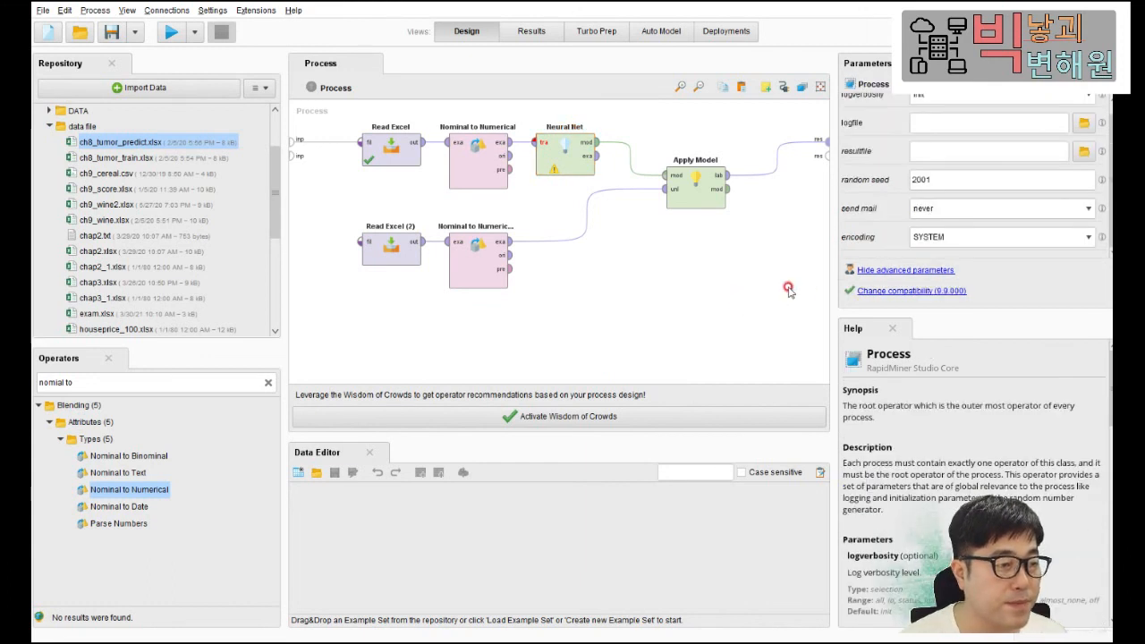
- Inspect the process's random seed and the settings of the Apply Model, Neural Net and first Read Excel operators
click(1026, 181)
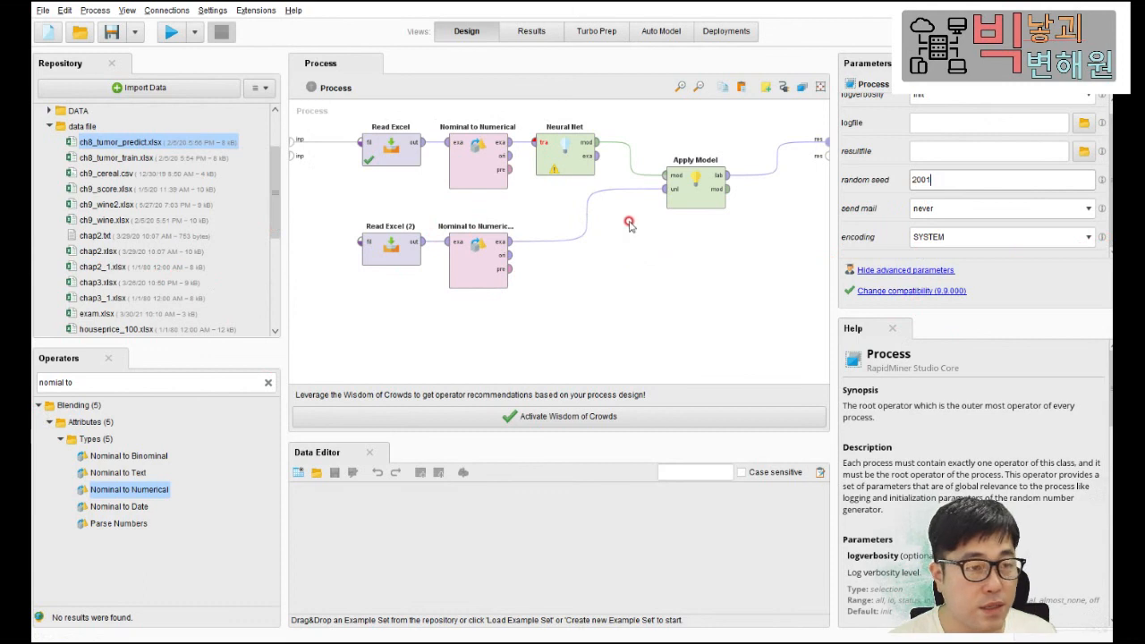
click(692, 203)
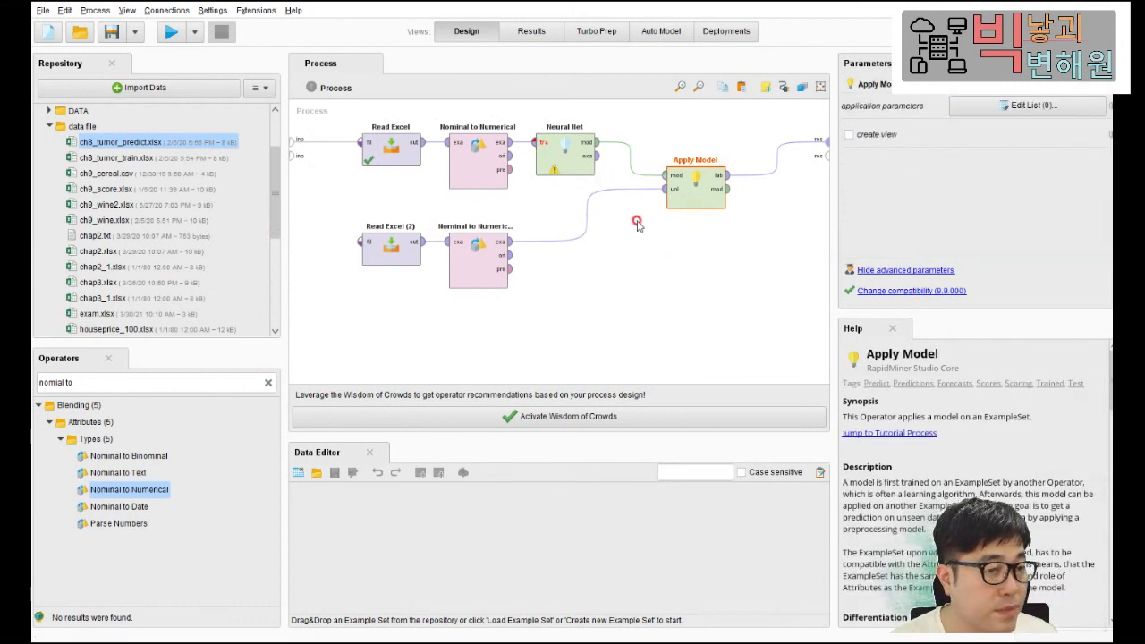
click(552, 173)
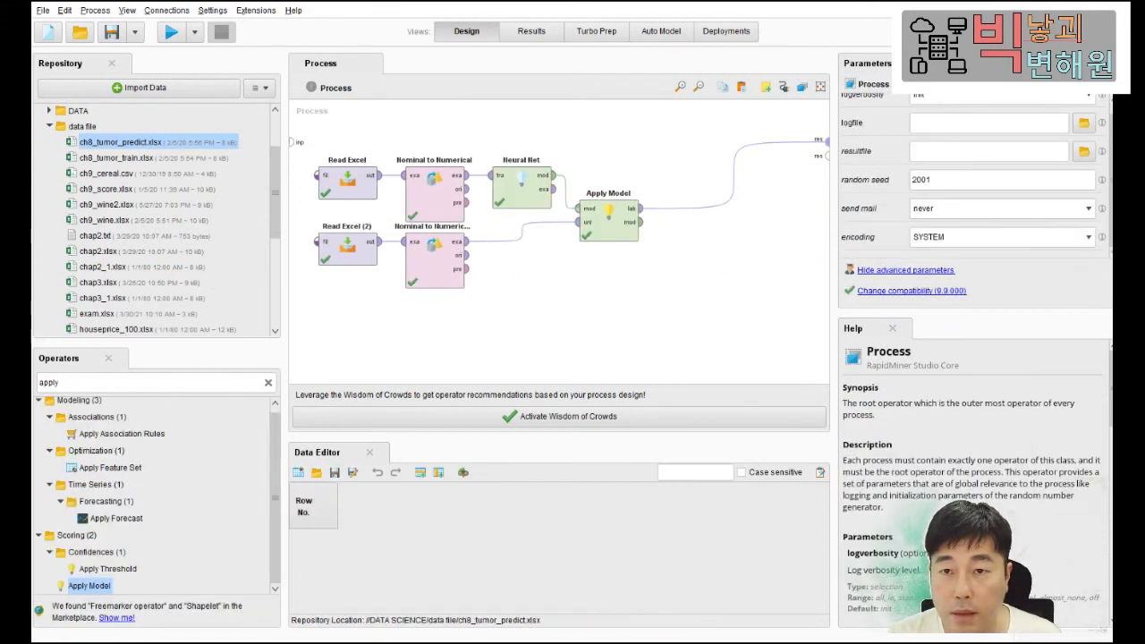
click(368, 191)
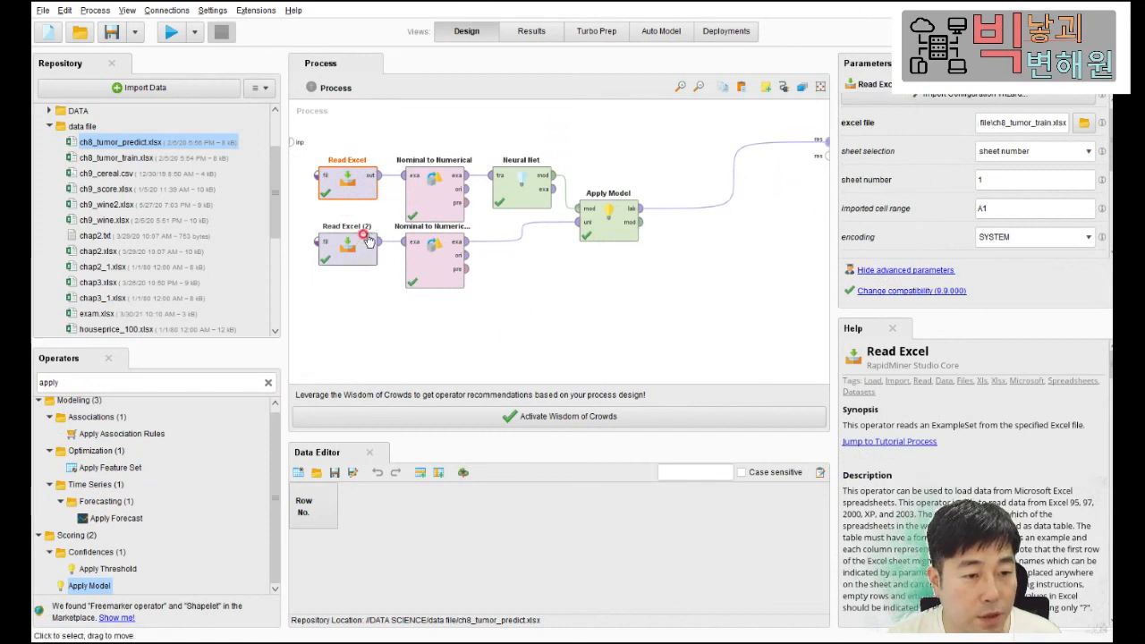
right_click(360, 188)
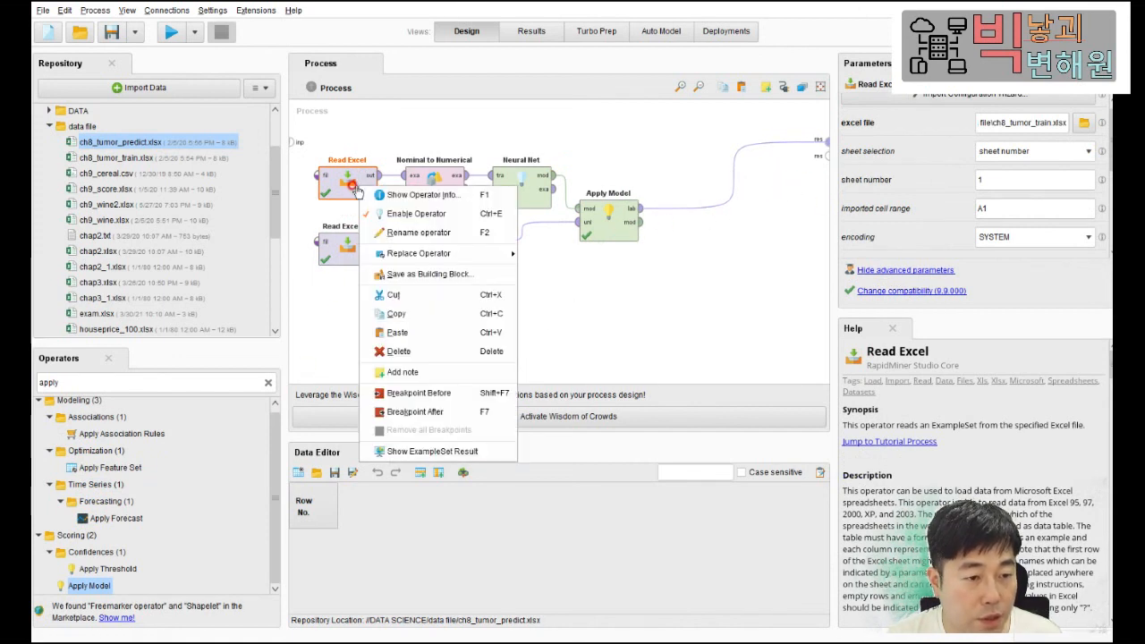
click(646, 312)
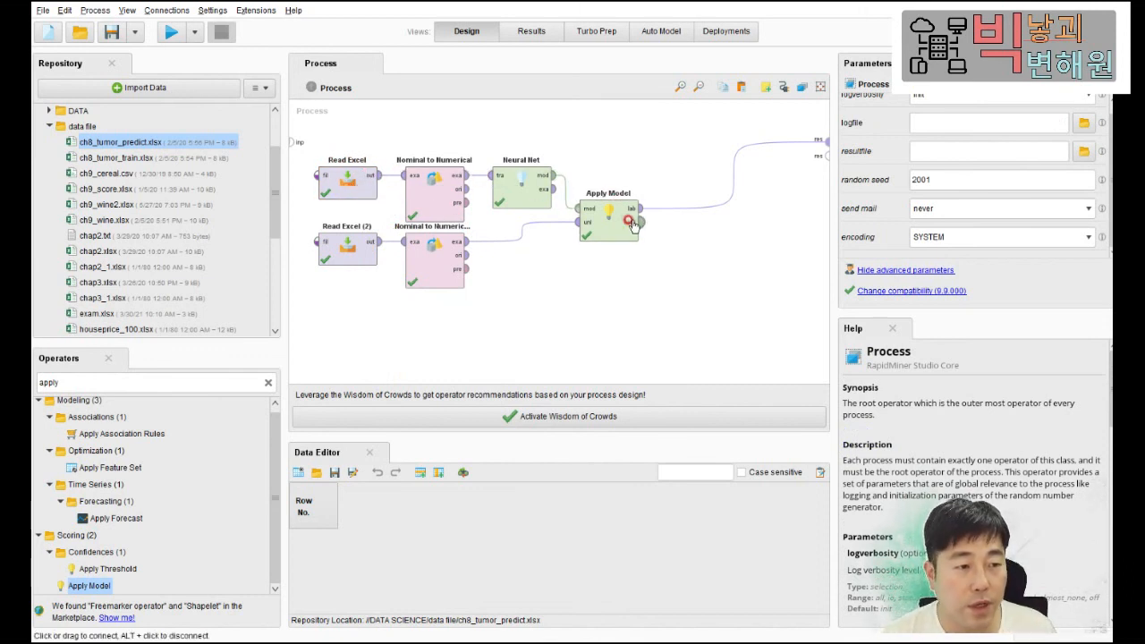
- Run the process, review the prediction and confidence columns of the Apply Model result, and return to the process design
click(170, 31)
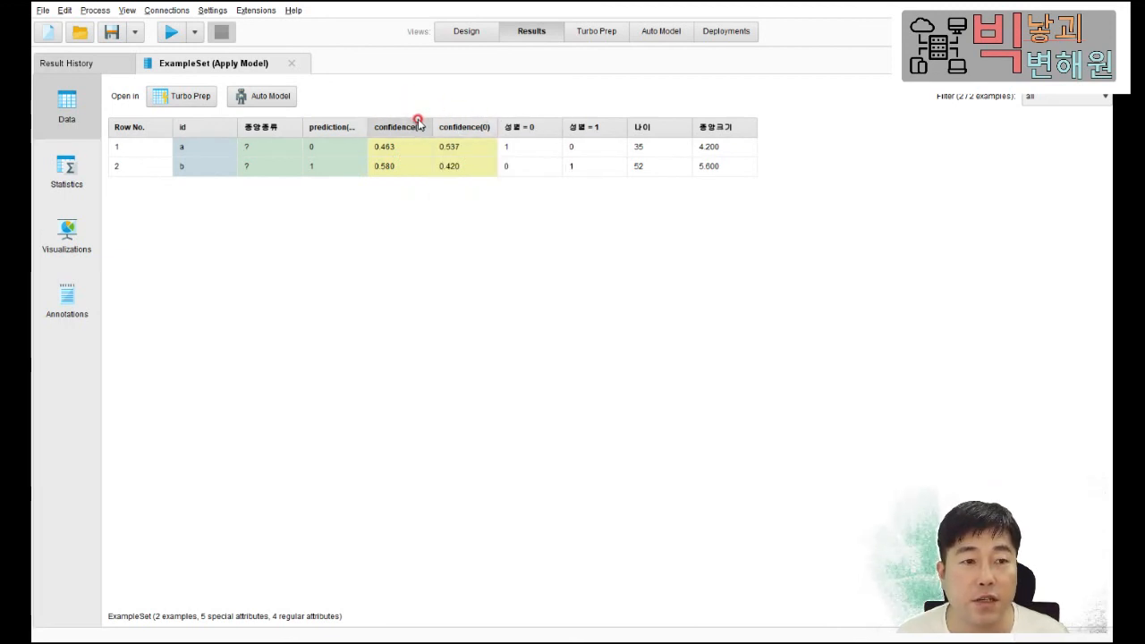
click(403, 150)
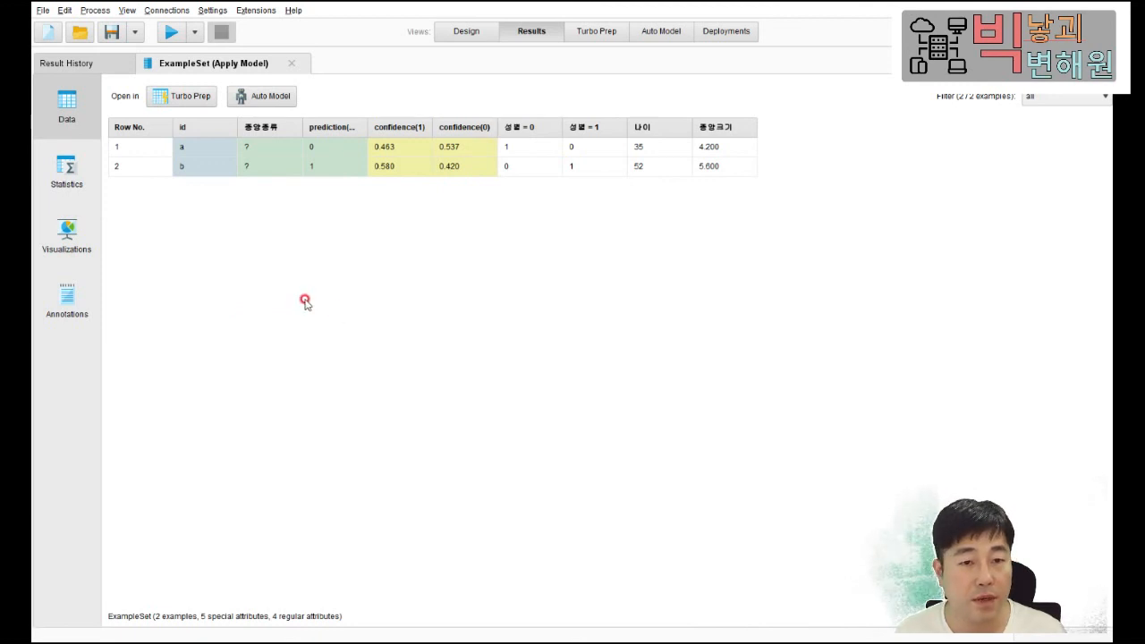
click(466, 32)
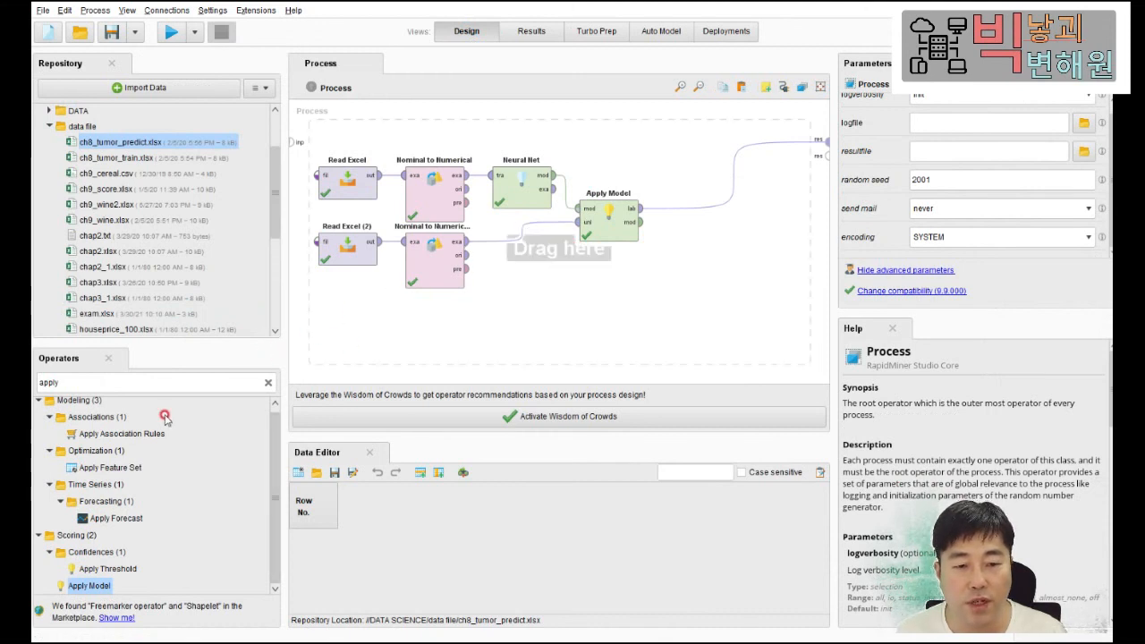
- Search the operators for "perfor" and add Performance (Classification) between Apply Model's labelled output and the first result port
double_click(109, 379)
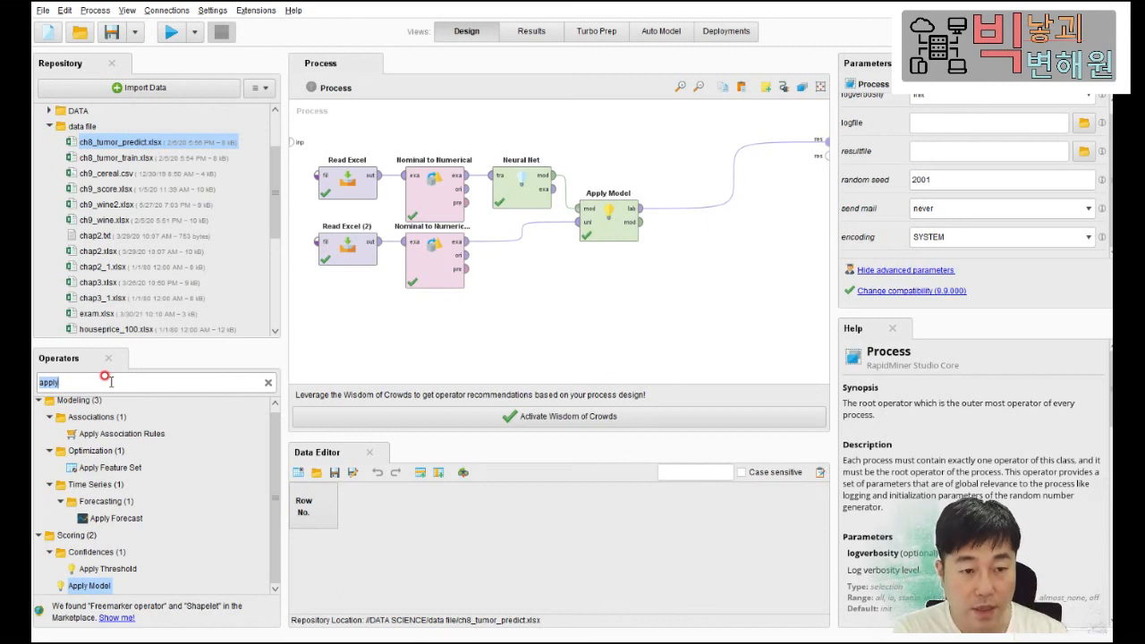
key(BackSpace)
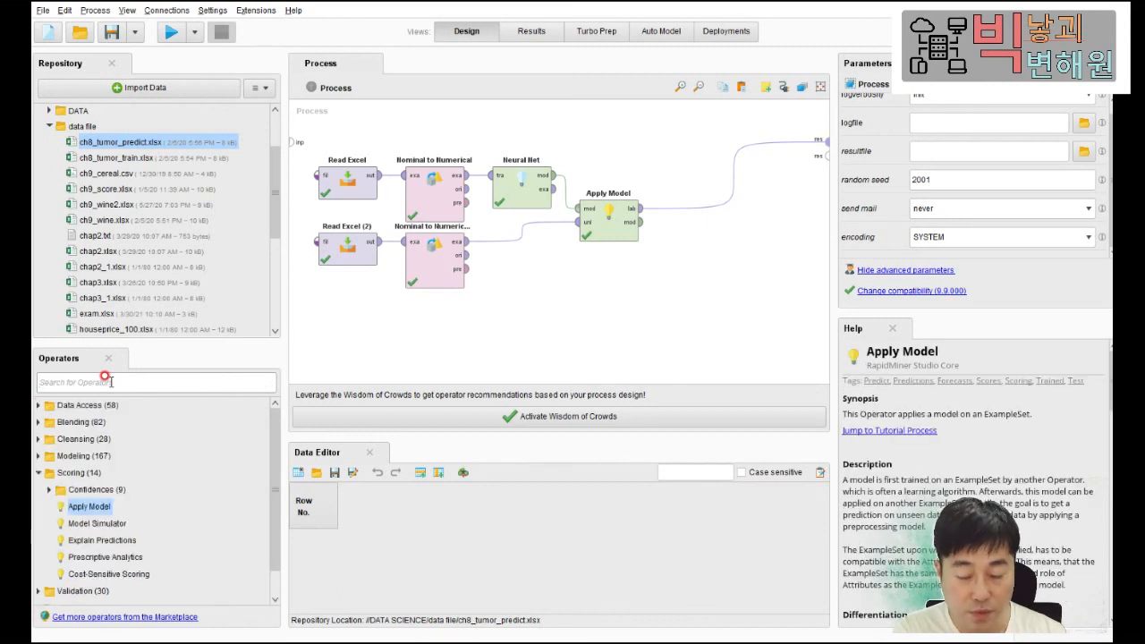
text(per)
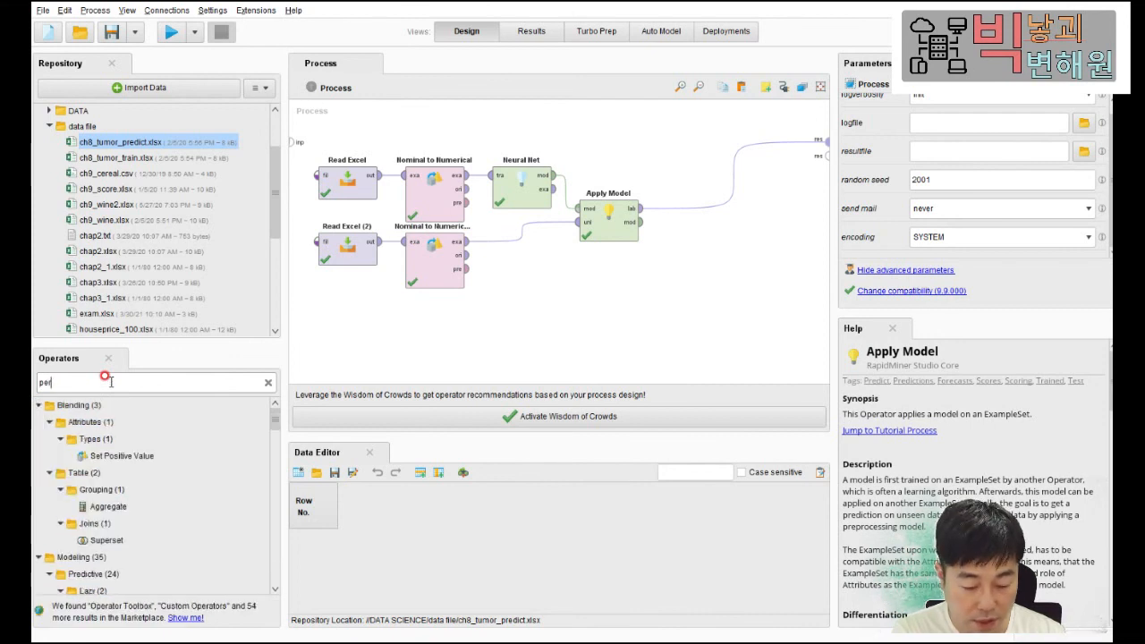
text(for)
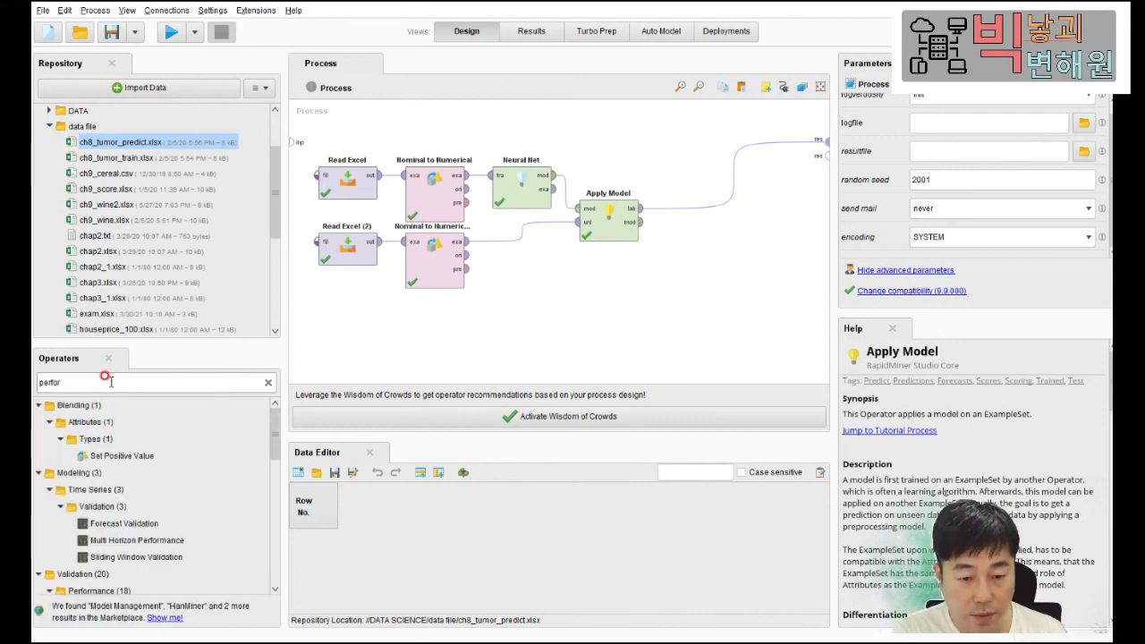
scroll(179, 474, down, 3)
scroll(188, 519, down, 2)
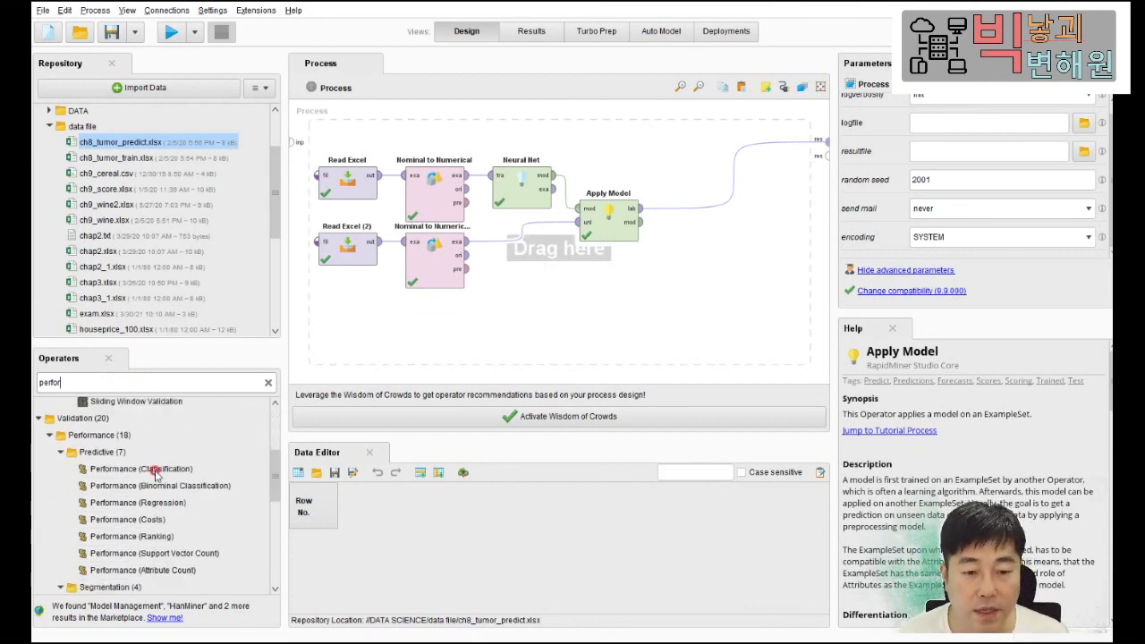
click(155, 474)
double_click(143, 474)
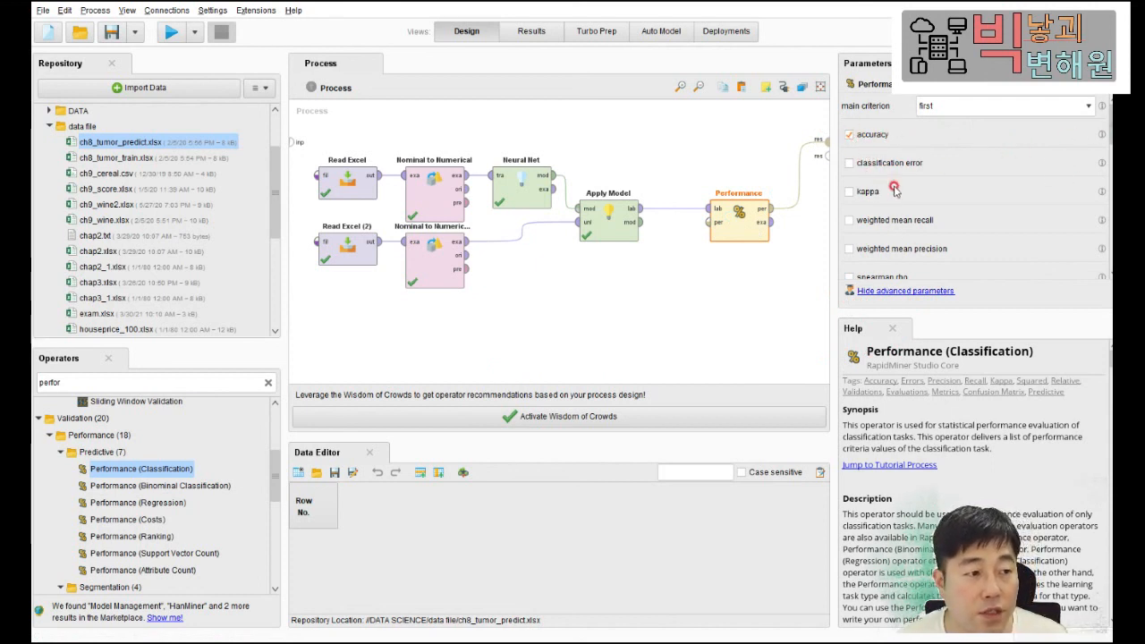
- Look through the evaluation criteria available for the Performance operator, from accuracy down to skip undefined labels
scroll(894, 190, down, 5)
scroll(918, 217, down, 8)
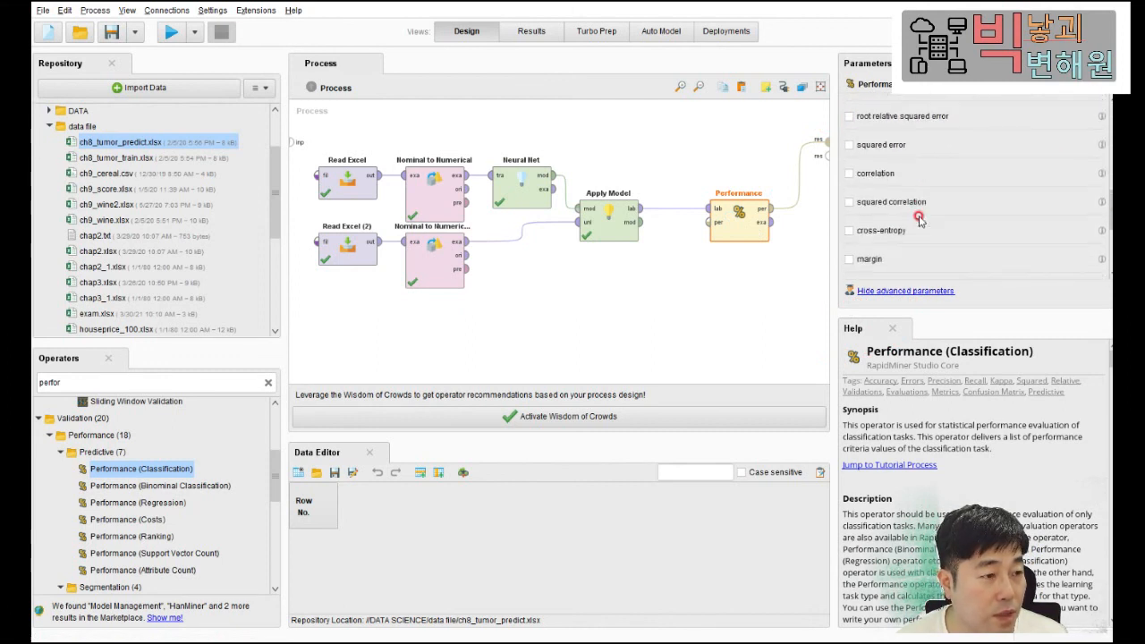
scroll(919, 217, down, 5)
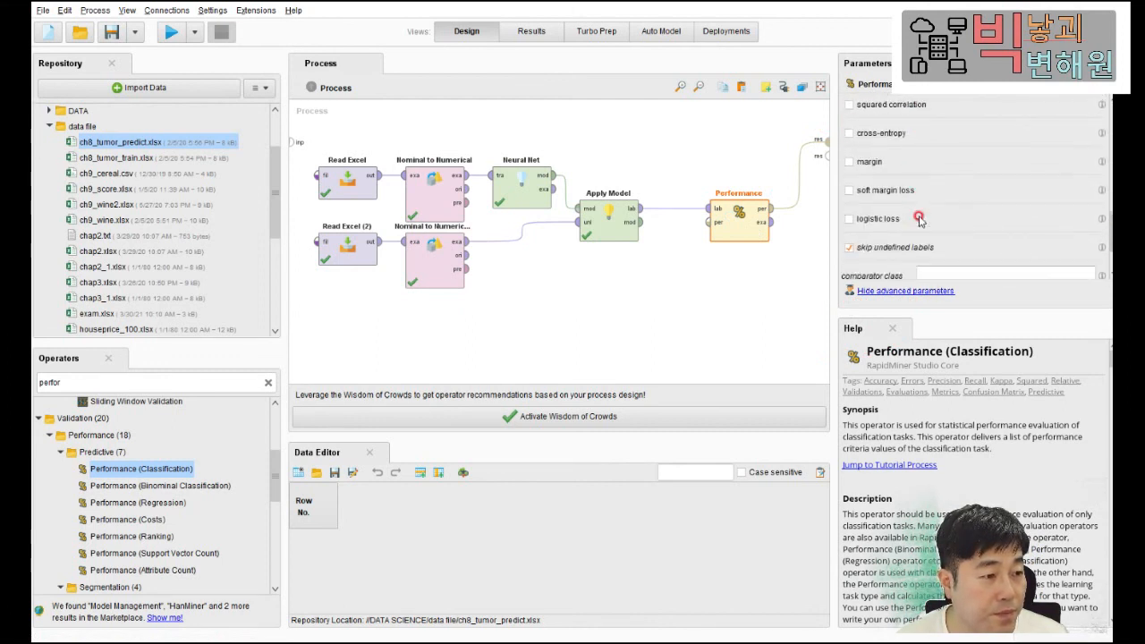
scroll(918, 217, up, 13)
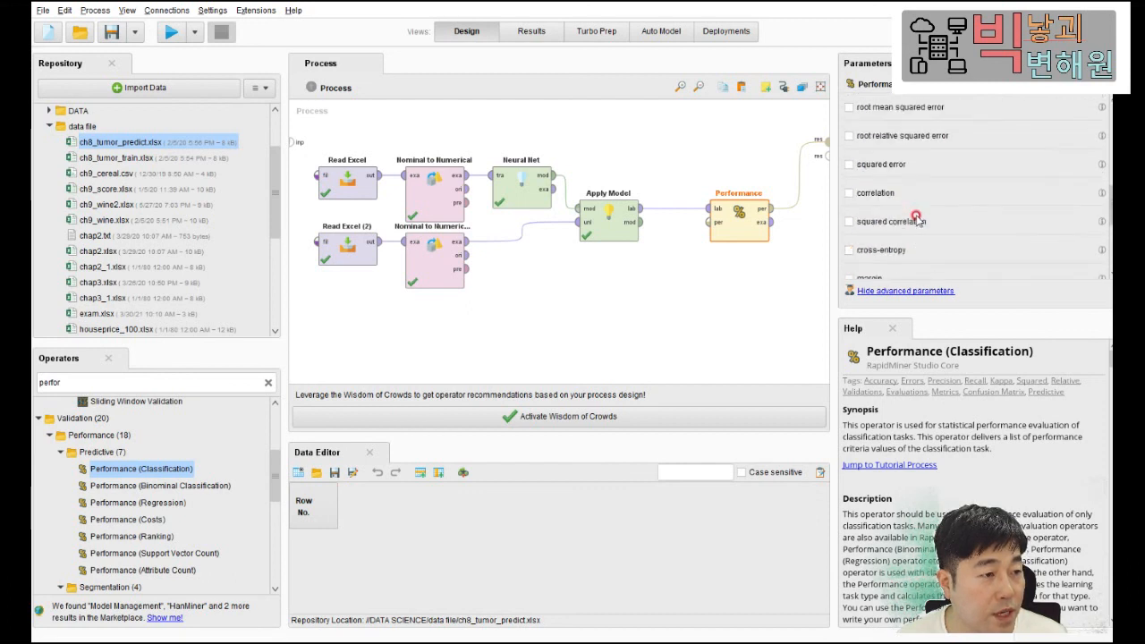
scroll(919, 218, up, 3)
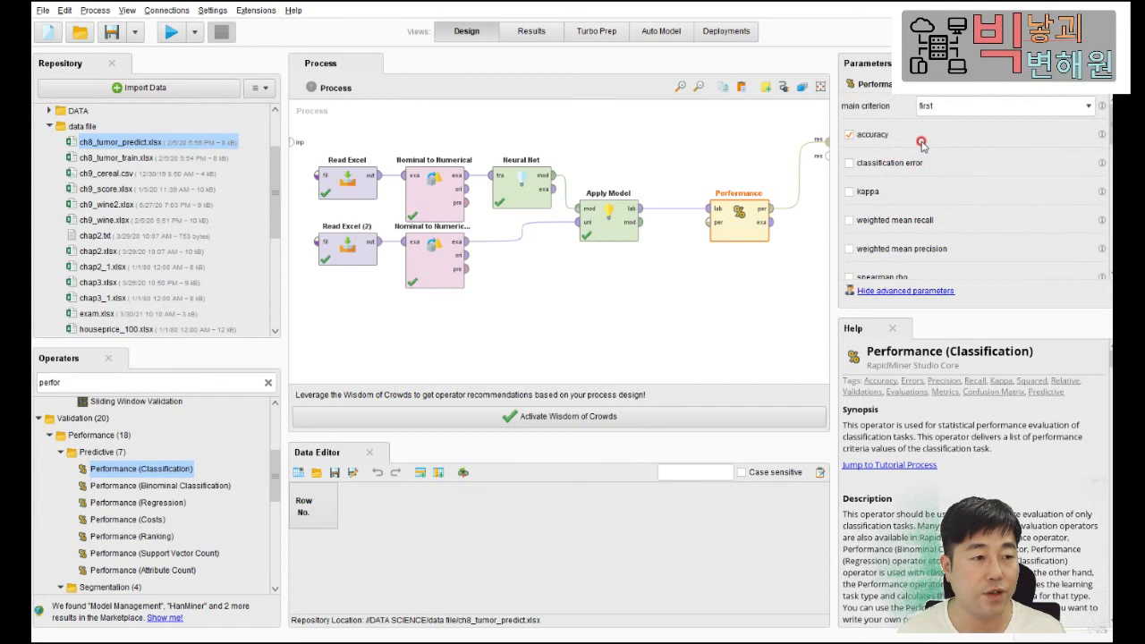
- Run the process, view the accuracy result as a plot and as a table, and return to the process design
click(169, 31)
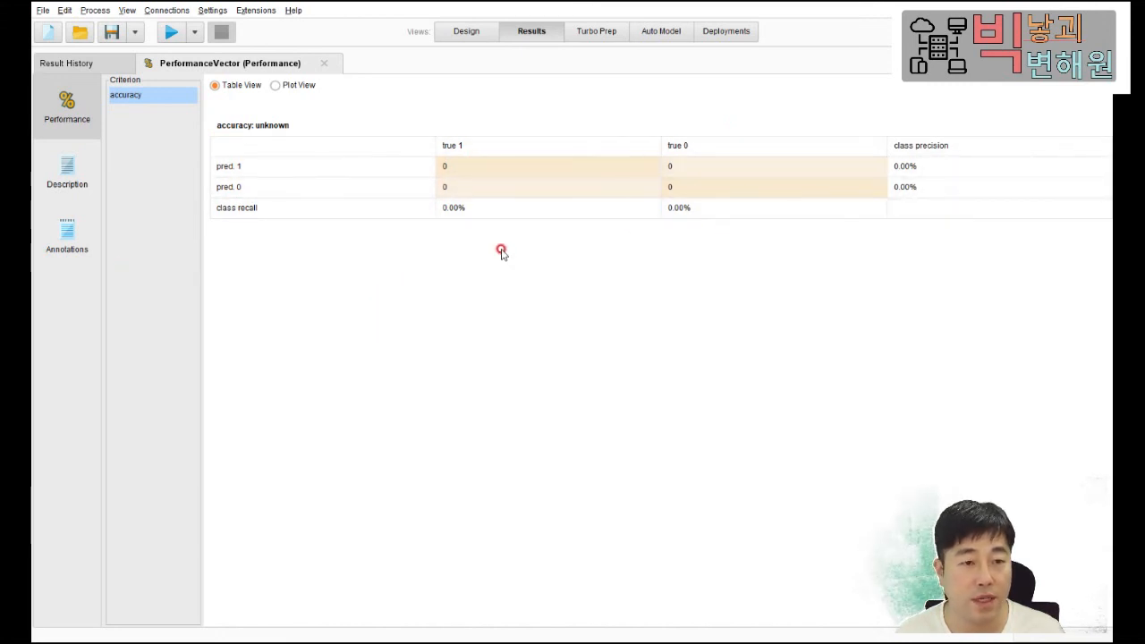
click(276, 85)
click(240, 87)
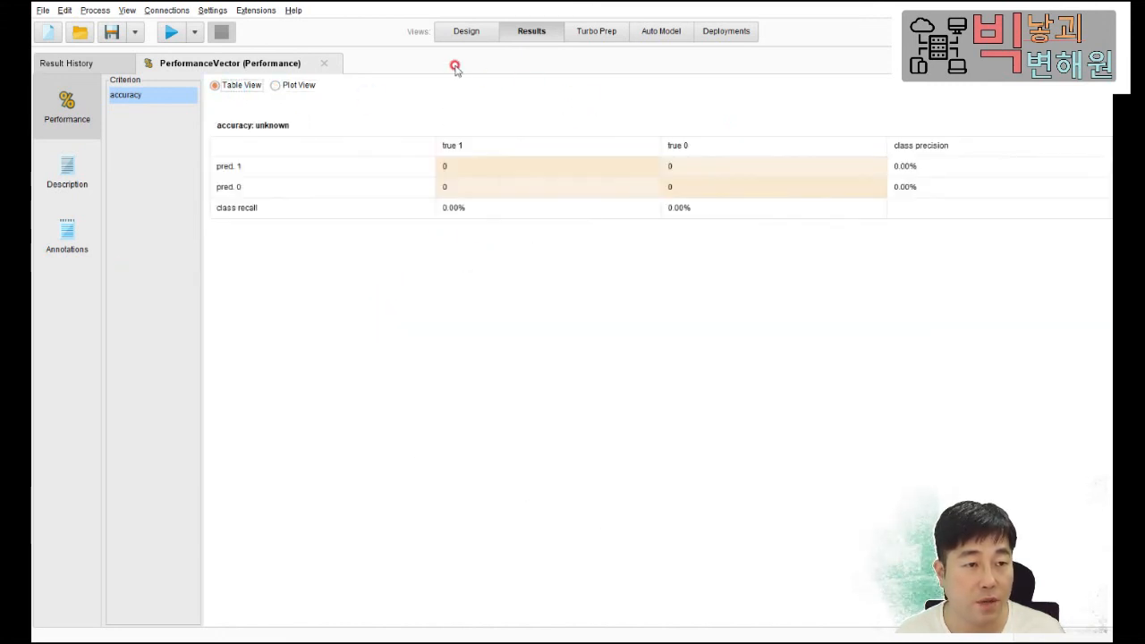
click(466, 30)
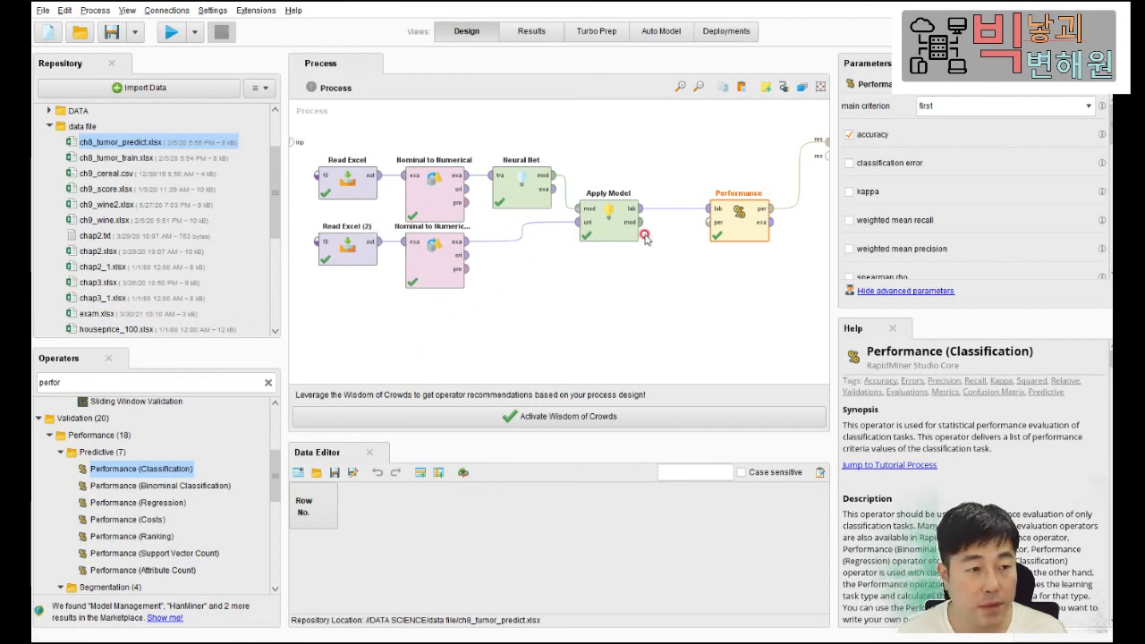
- Move Apply Model closer to Performance and connect Performance's example set output to the second result port
drag(595, 228, 639, 229)
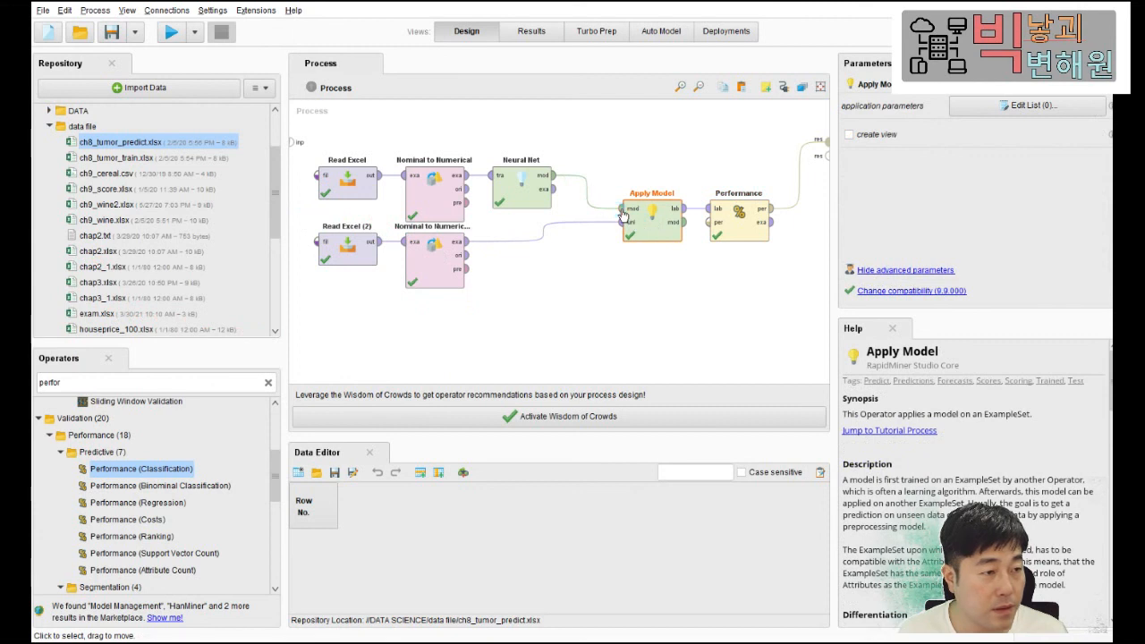
click(738, 224)
click(666, 229)
click(732, 229)
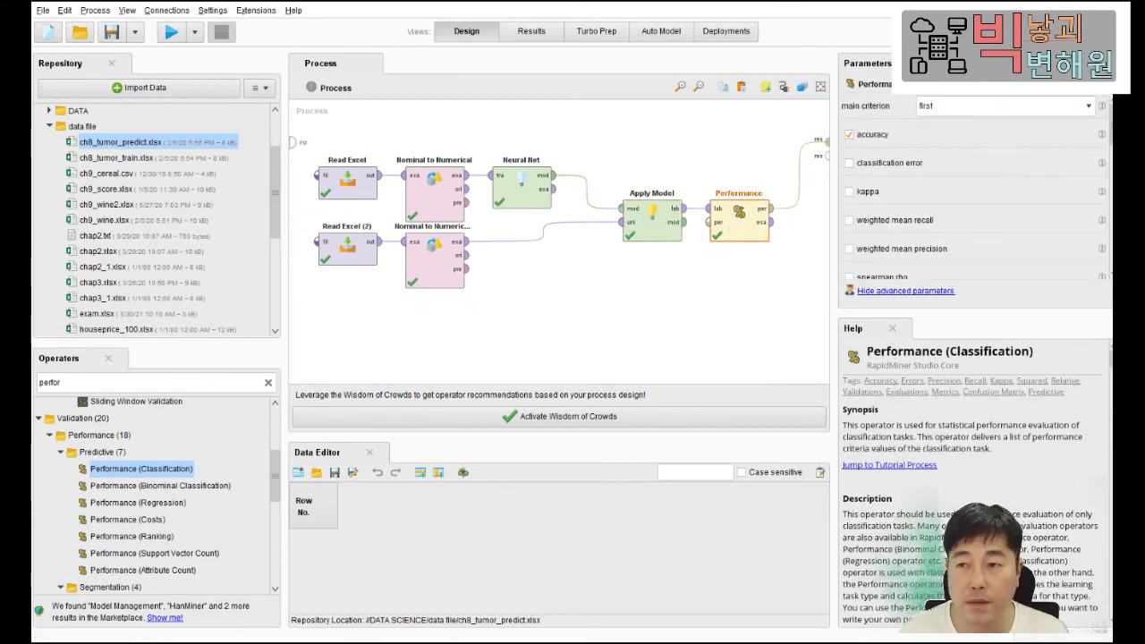
- Rerun the process to deliver both the example set and the performance vector, and return to the process design
key(F11)
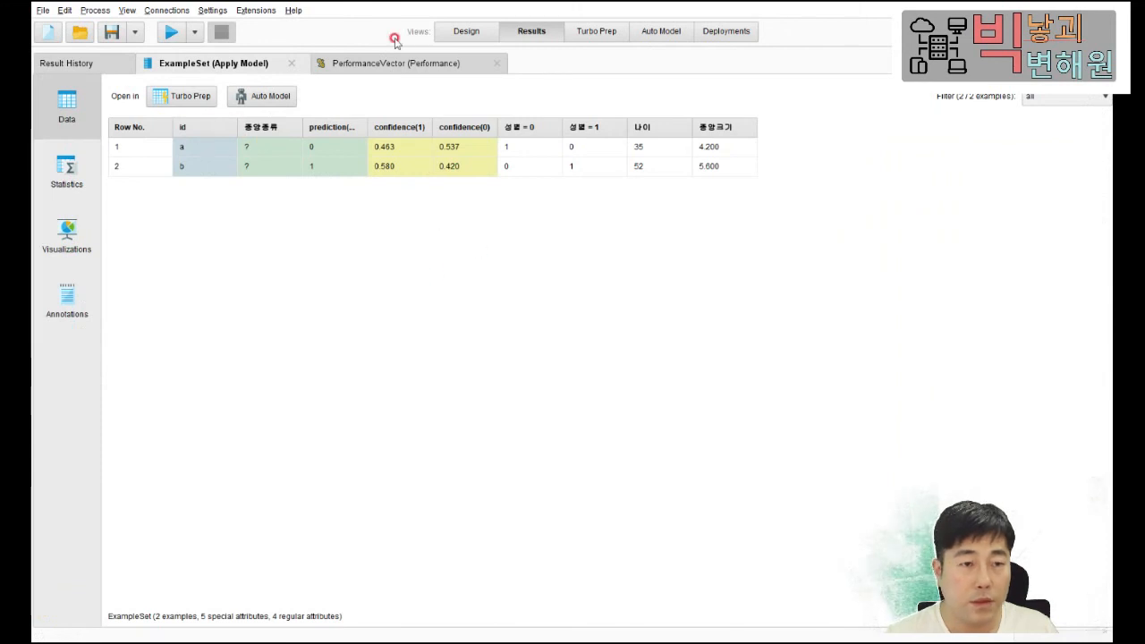
click(465, 31)
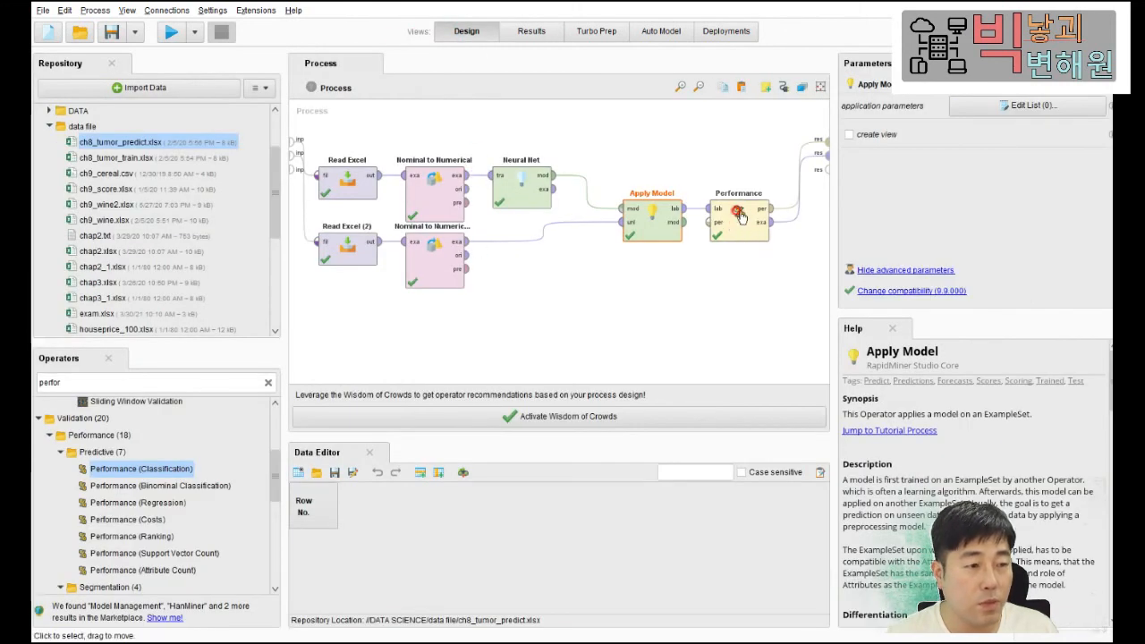
- Review the PerformanceVector result's performance table, description and annotations, and return to the process design
click(529, 32)
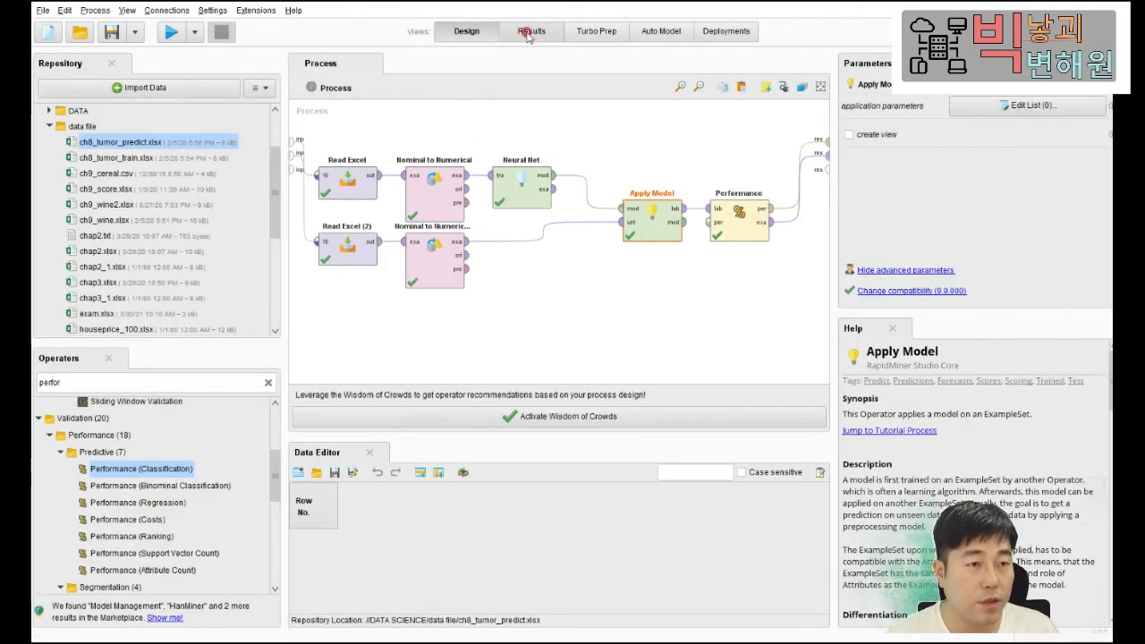
click(400, 69)
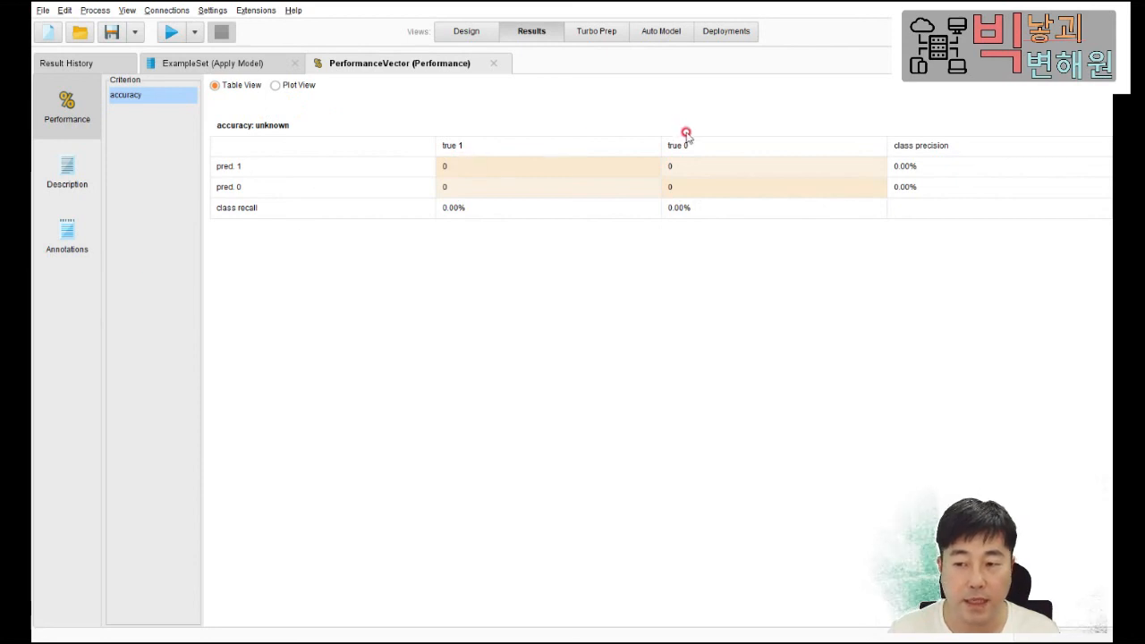
click(466, 34)
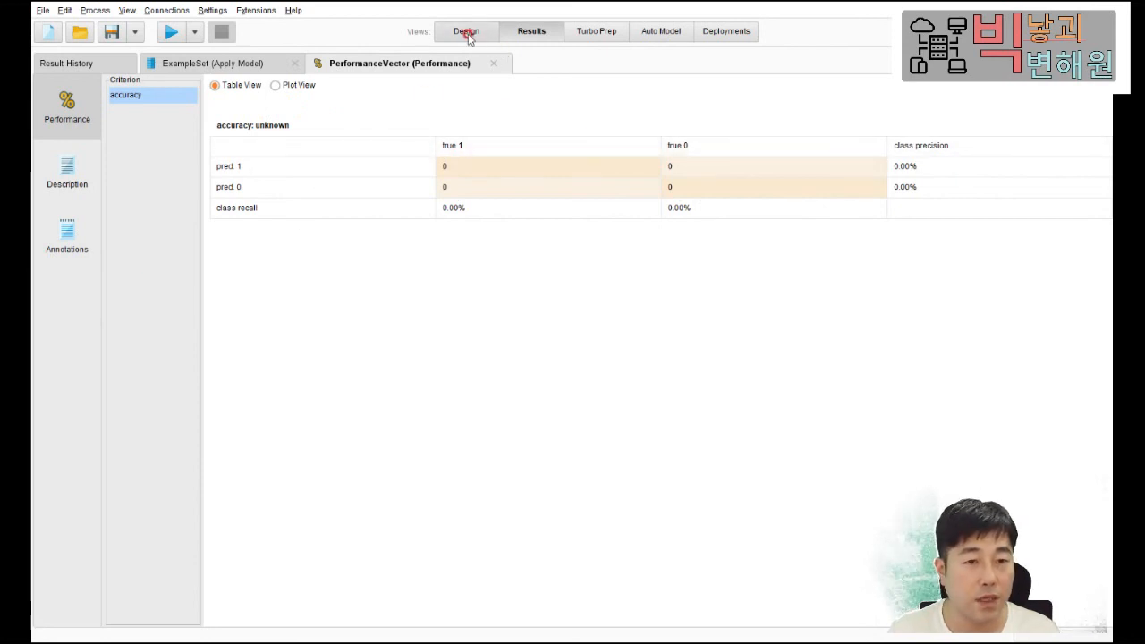
click(67, 170)
click(67, 234)
click(67, 108)
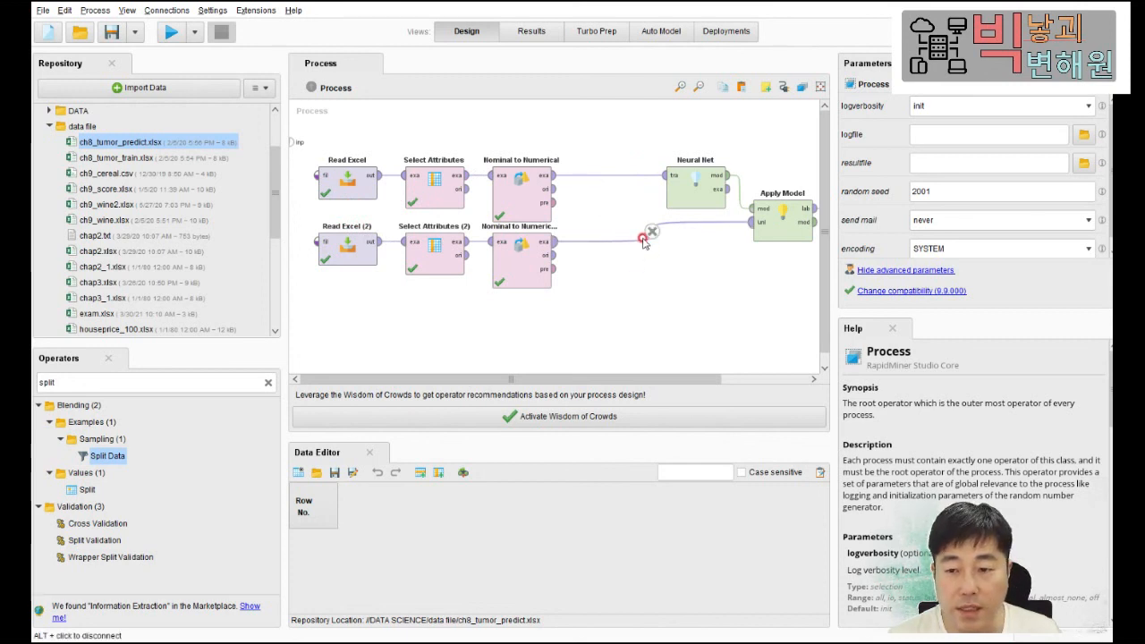
- Line up Neural Net, Apply Model and Performance in the upper row and delete the connection coming from the lower Nominal to Numerical
drag(685, 379, 826, 366)
drag(586, 183, 499, 183)
drag(683, 225, 595, 193)
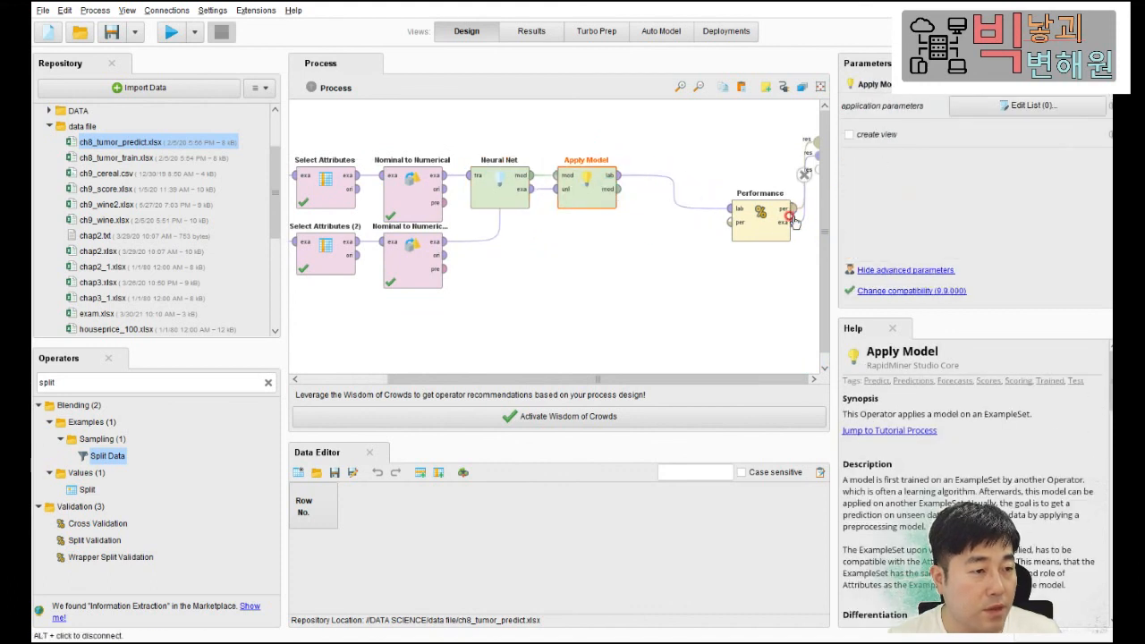
drag(778, 219, 691, 186)
click(481, 238)
key(Delete)
click(602, 378)
drag(602, 379, 467, 376)
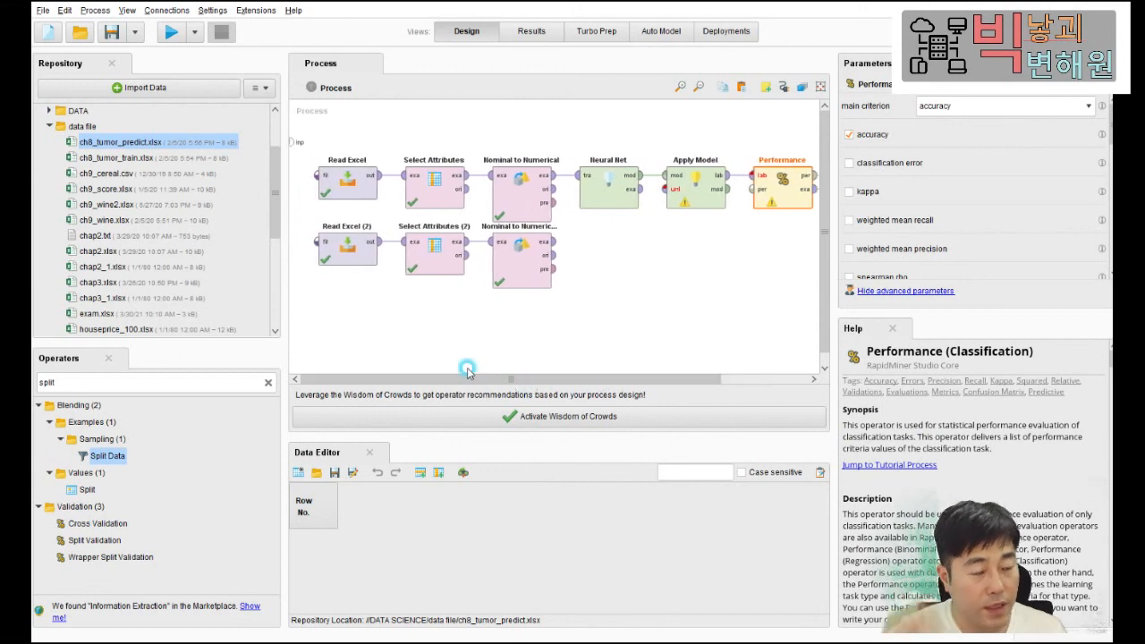
- Duplicate the Neural Net and Apply Model operators and place the copies beneath their originals in the lower row
click(632, 205)
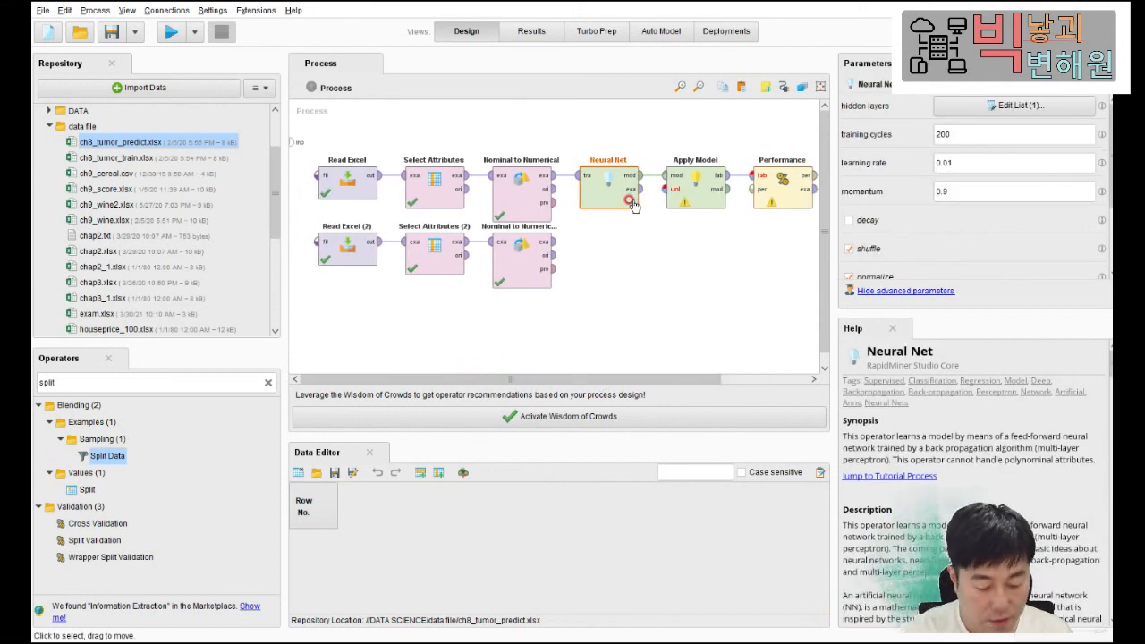
key(ctrl+c)
key(ctrl+v)
drag(690, 249, 618, 249)
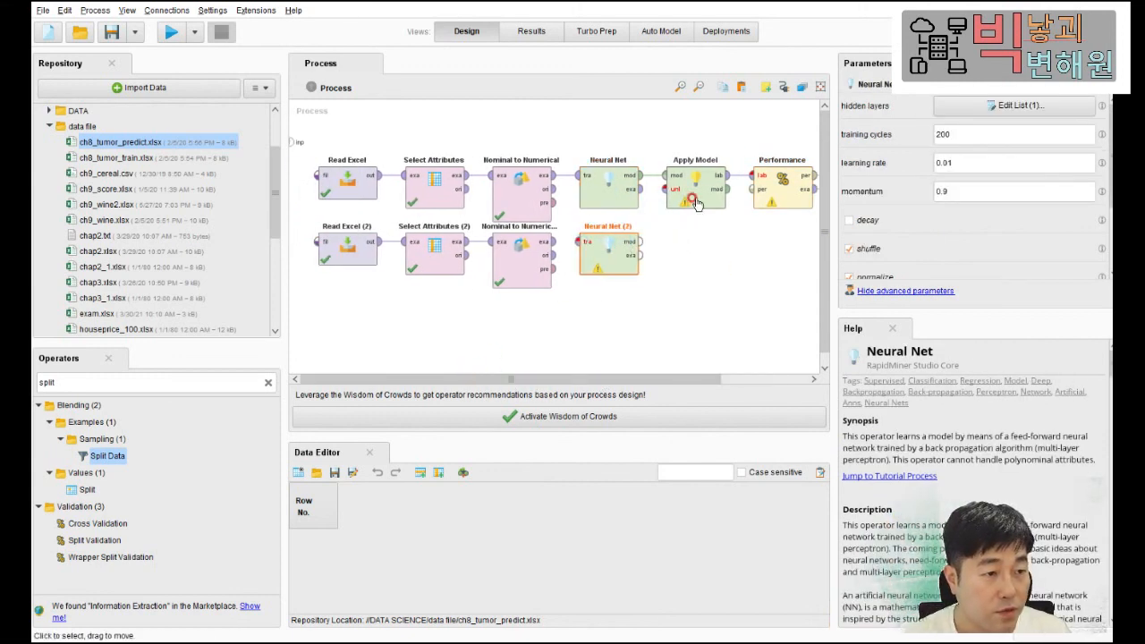
click(694, 197)
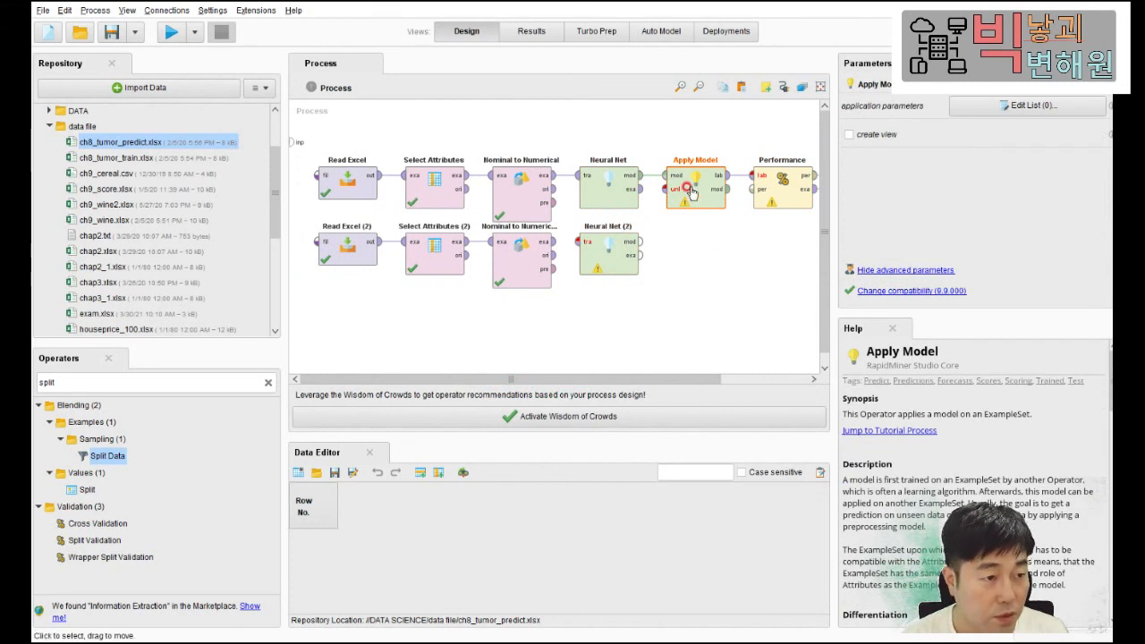
key(ctrl+c)
key(ctrl+v)
drag(711, 228, 707, 252)
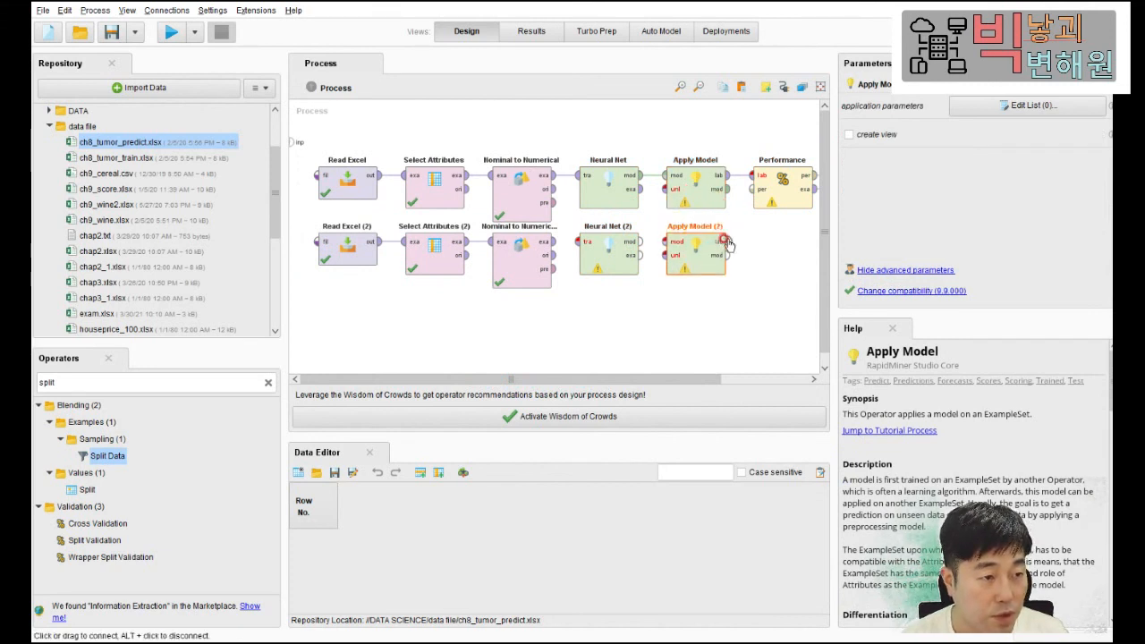
- Duplicate the Performance operator into the lower row and connect the lower row's operators in sequence after Nominal to Numerical
click(780, 190)
key(ctrl+c)
key(ctrl+v)
drag(780, 224, 778, 250)
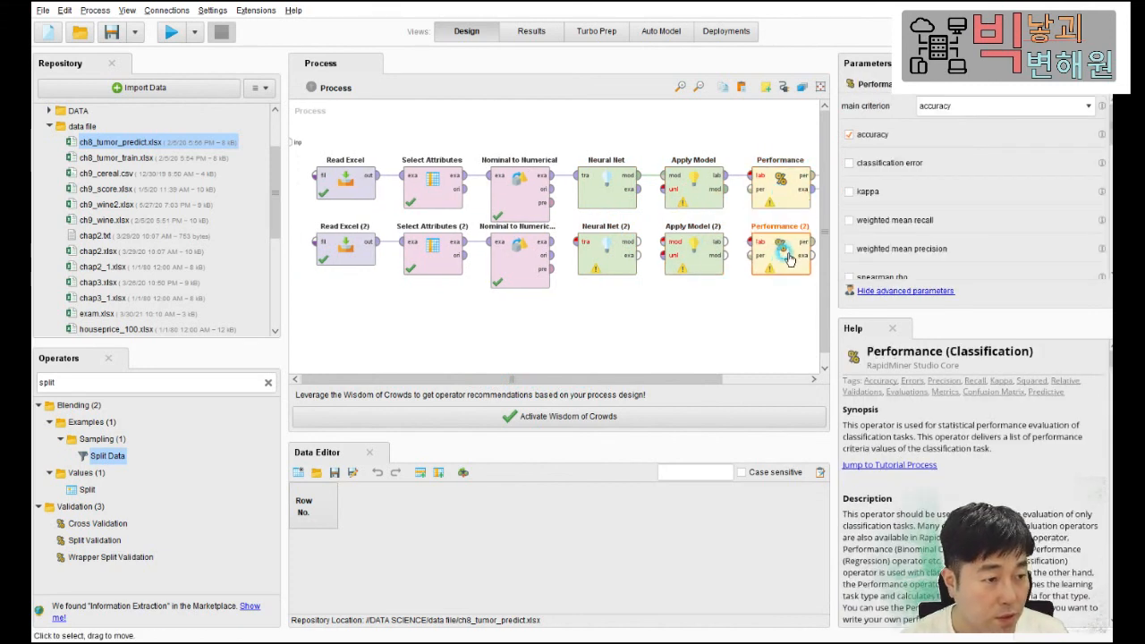
drag(552, 243, 667, 241)
click(732, 241)
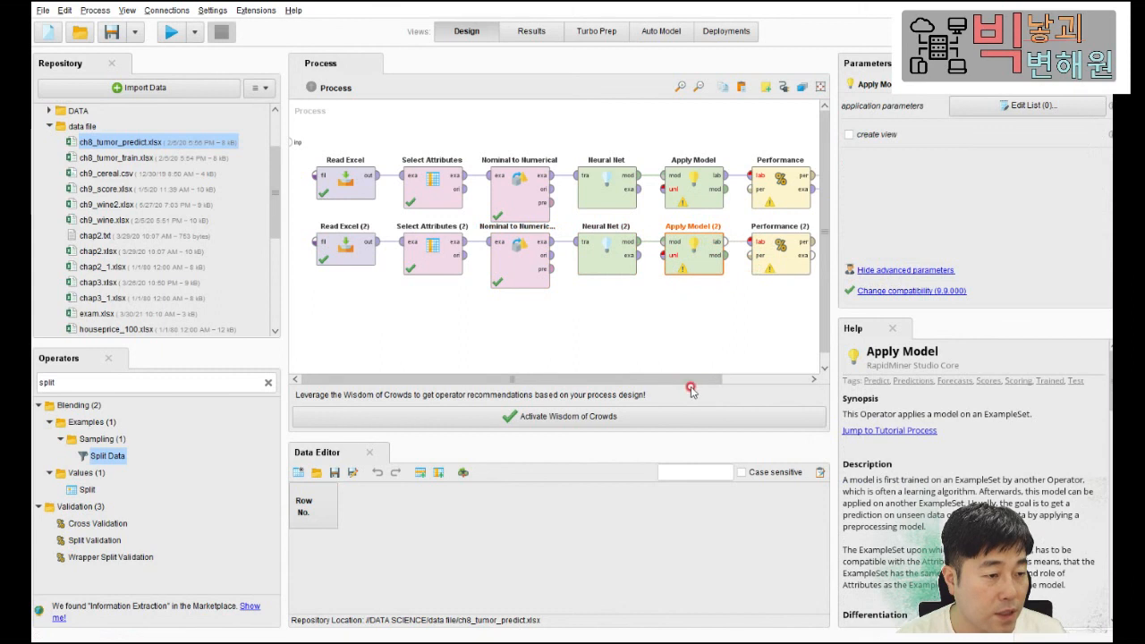
- Remove Performance's existing result connections and link the performance outputs of Performance and Performance (2) to the first and second result ports
drag(691, 379, 794, 383)
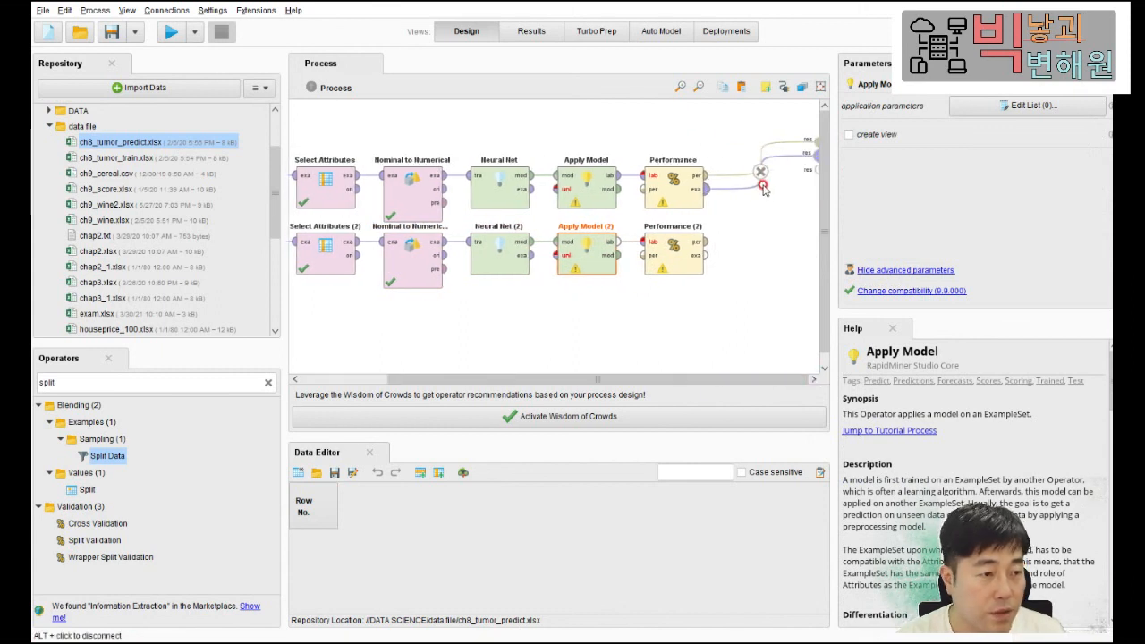
click(760, 172)
alt+click(760, 185)
alt+click(757, 171)
click(705, 176)
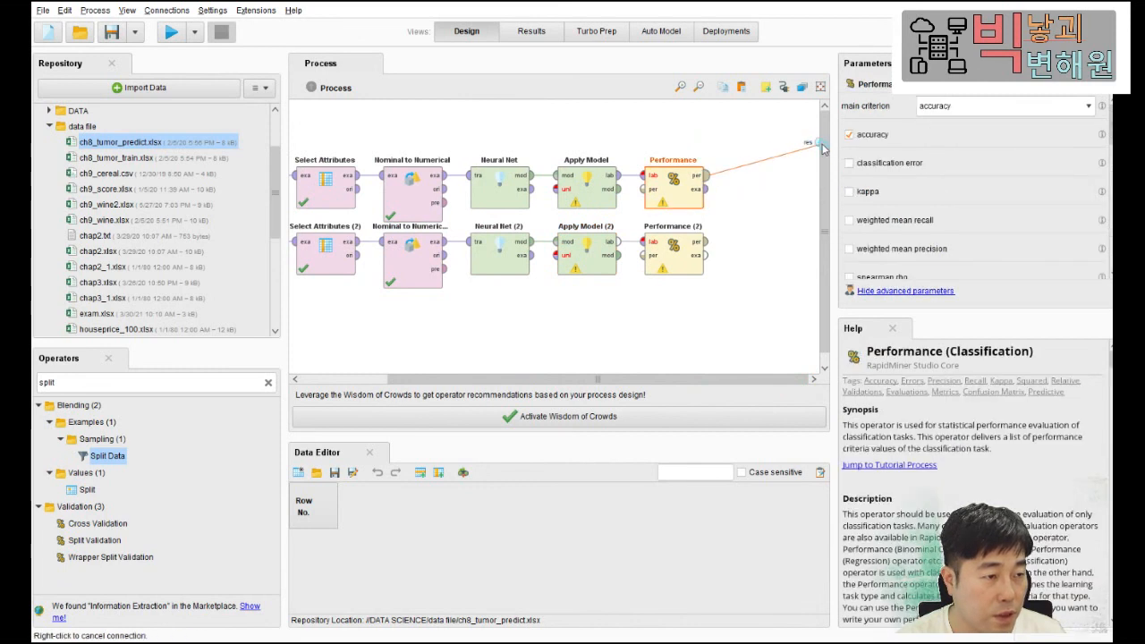
drag(705, 176, 807, 140)
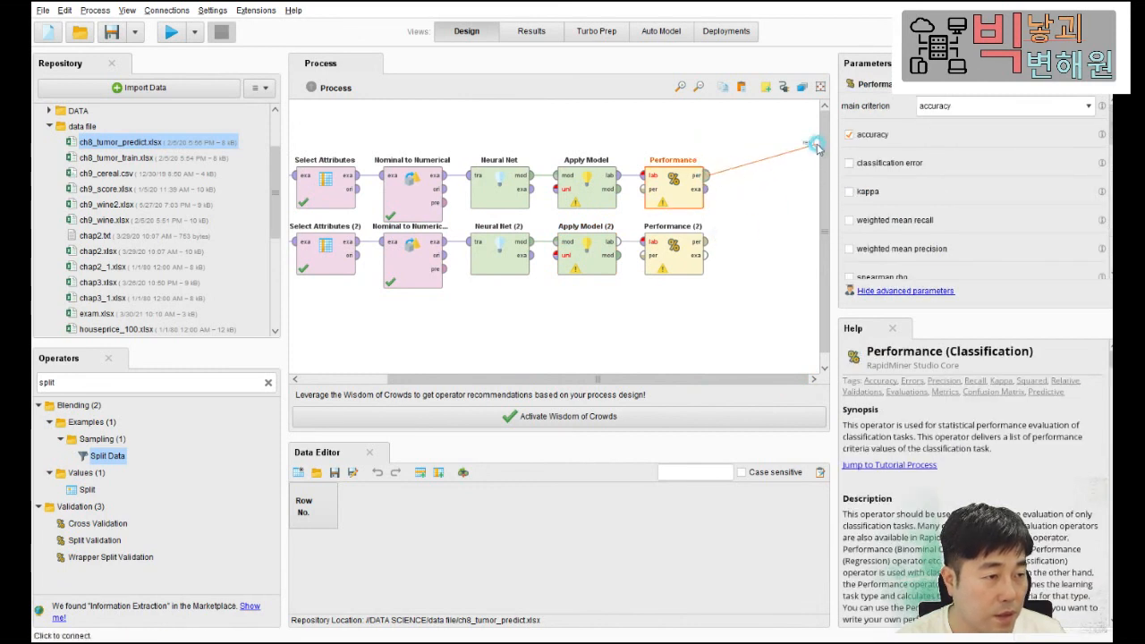
drag(703, 245, 808, 155)
- Add a Split Data operator to the upper row between Nominal to Numerical and Neural Net
drag(600, 375, 438, 374)
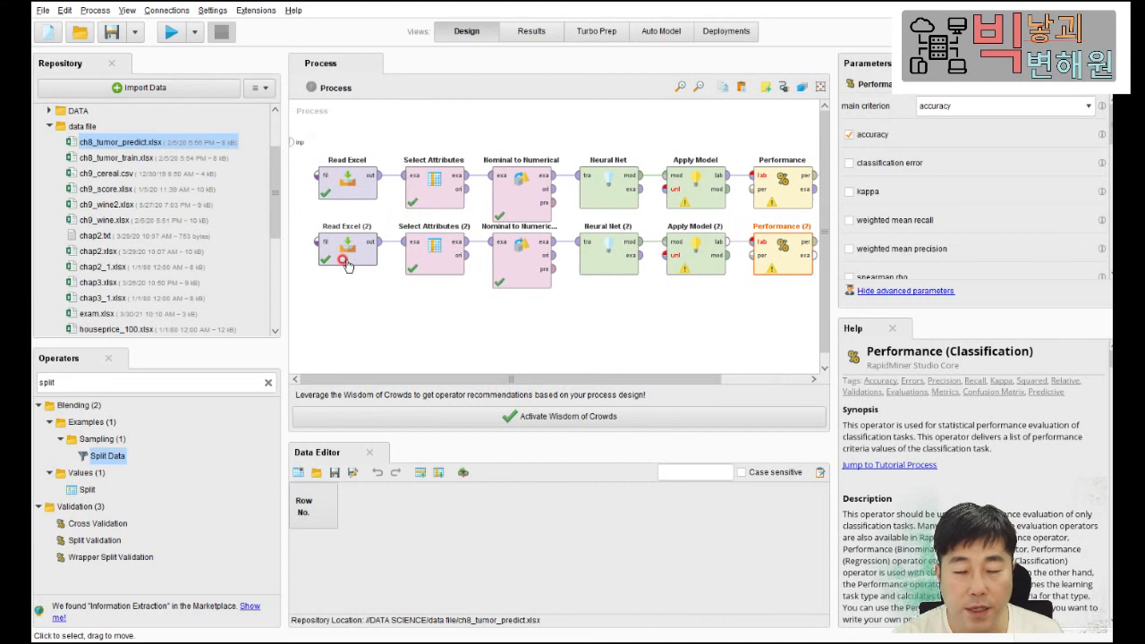
double_click(89, 382)
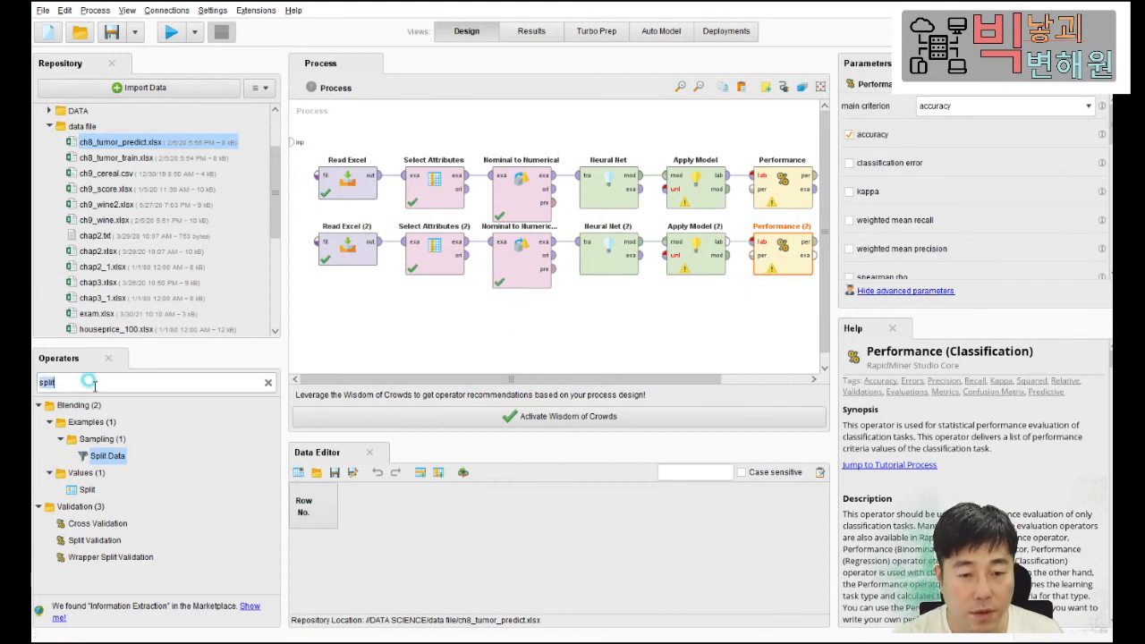
key(Return)
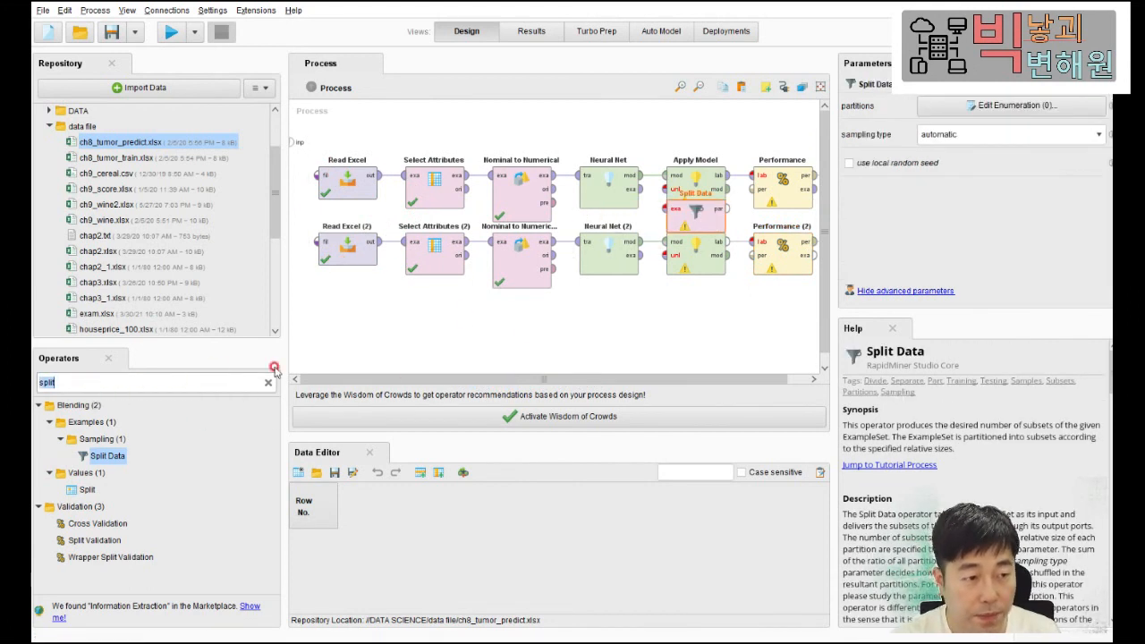
drag(707, 221, 573, 180)
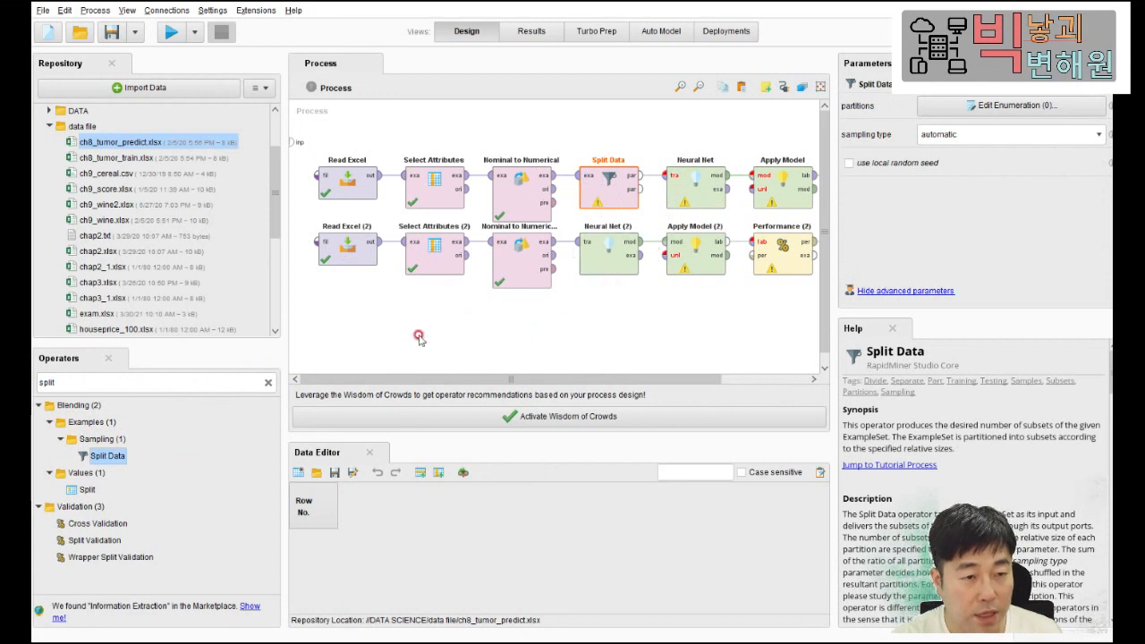
- Add a second Split Data before Neural Net (2), widen the process canvas and realign the operators in the lower row
drag(103, 456, 670, 322)
click(599, 250)
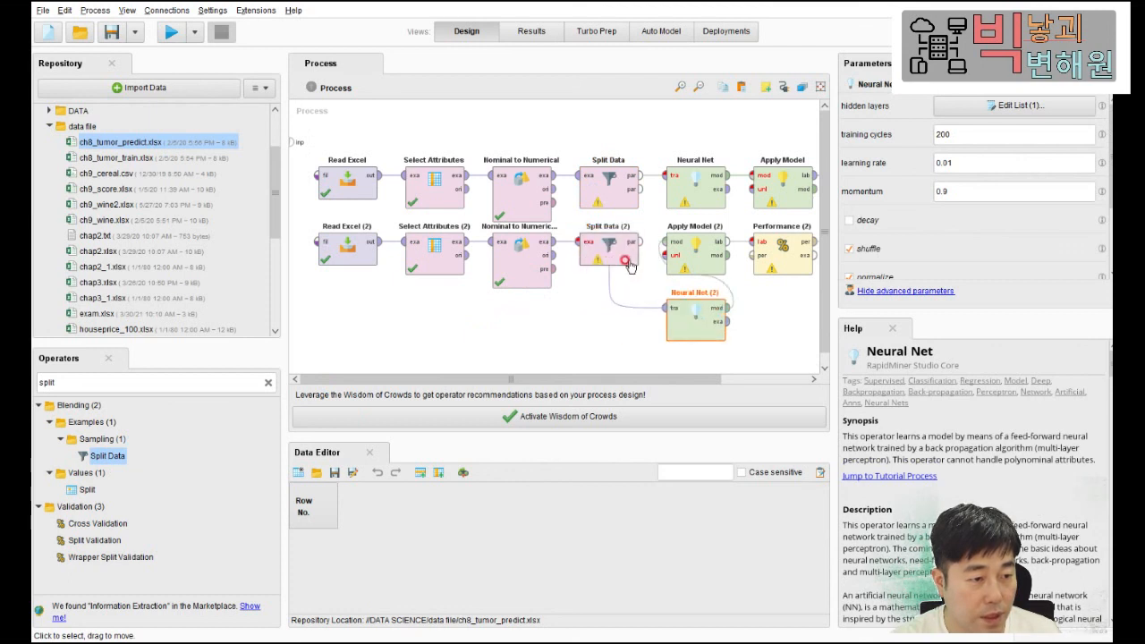
drag(617, 380, 556, 347)
drag(283, 204, 155, 203)
drag(762, 217, 891, 222)
drag(551, 255, 682, 255)
drag(565, 322, 566, 255)
drag(705, 268, 662, 268)
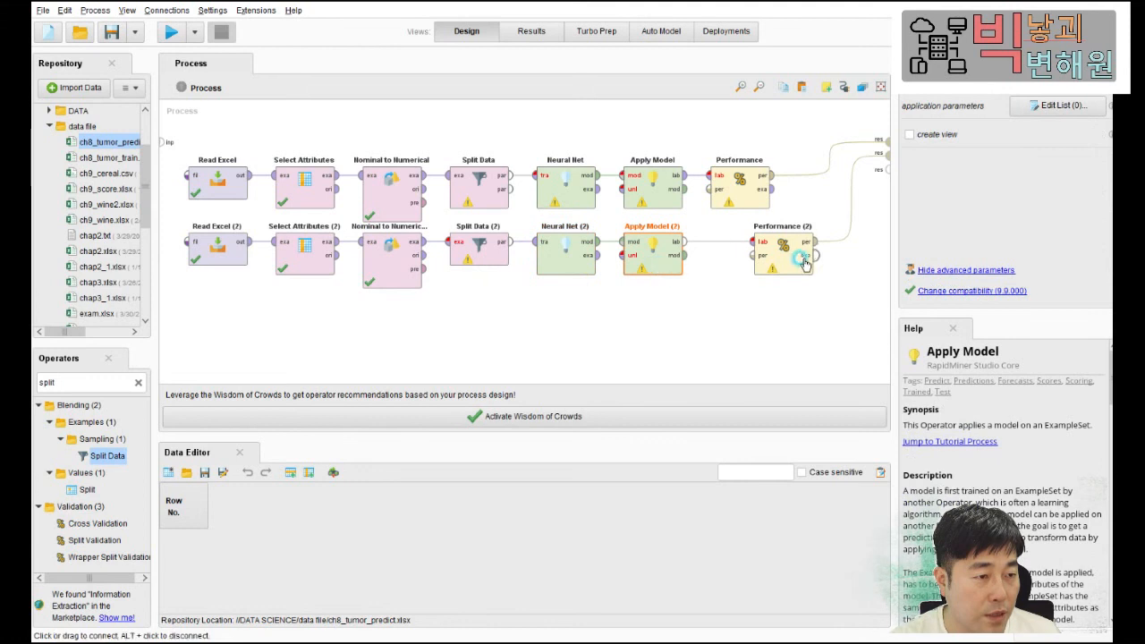
drag(778, 261, 734, 262)
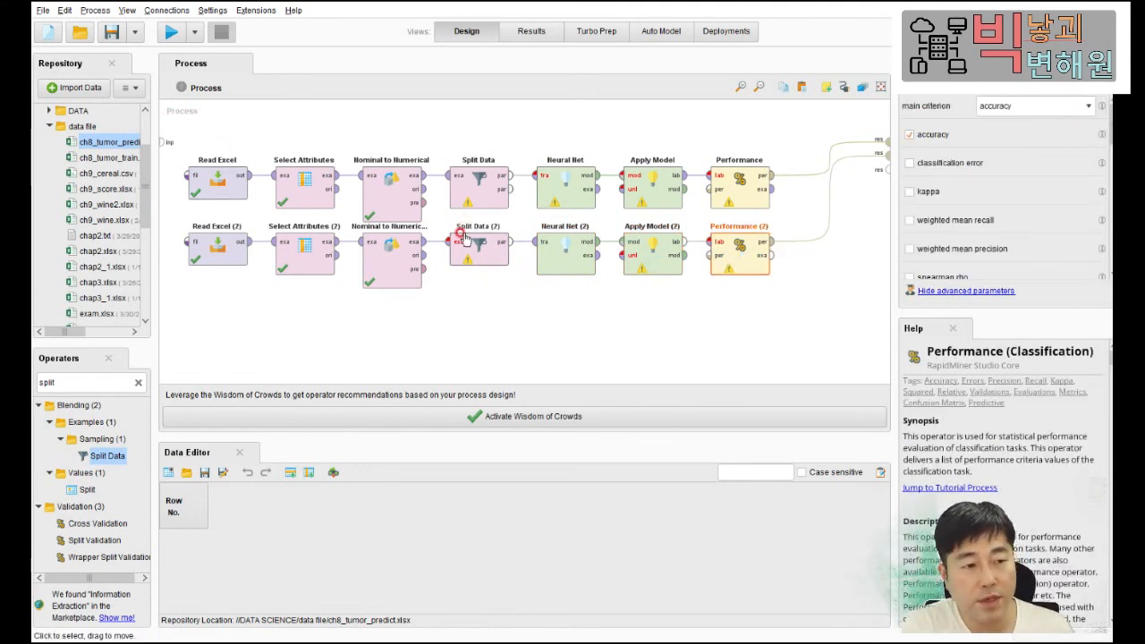
- Check the upper Neural Net's parameters and hidden layer list, and the upper Apply Model's application parameters, without changing them
click(581, 197)
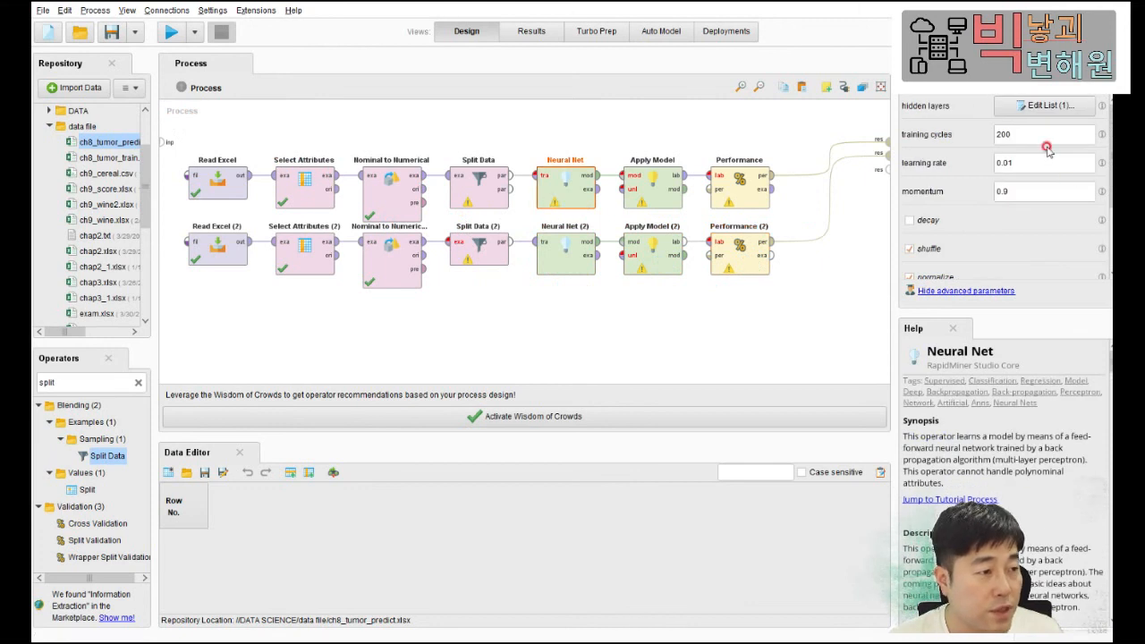
scroll(981, 223, down, 1)
scroll(981, 223, up, 1)
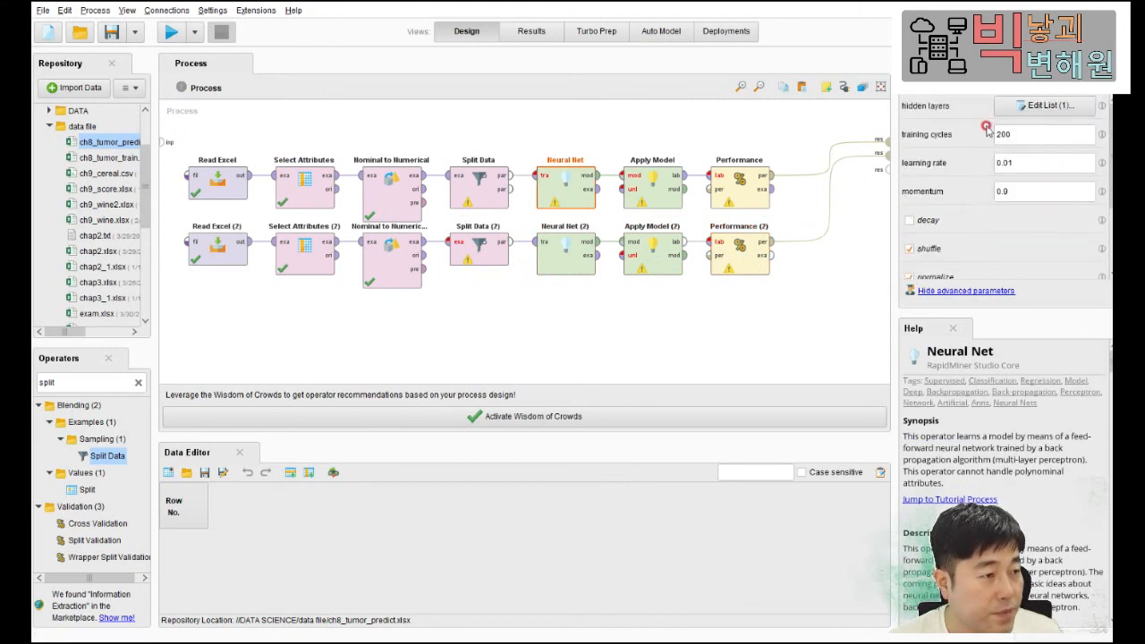
click(1042, 106)
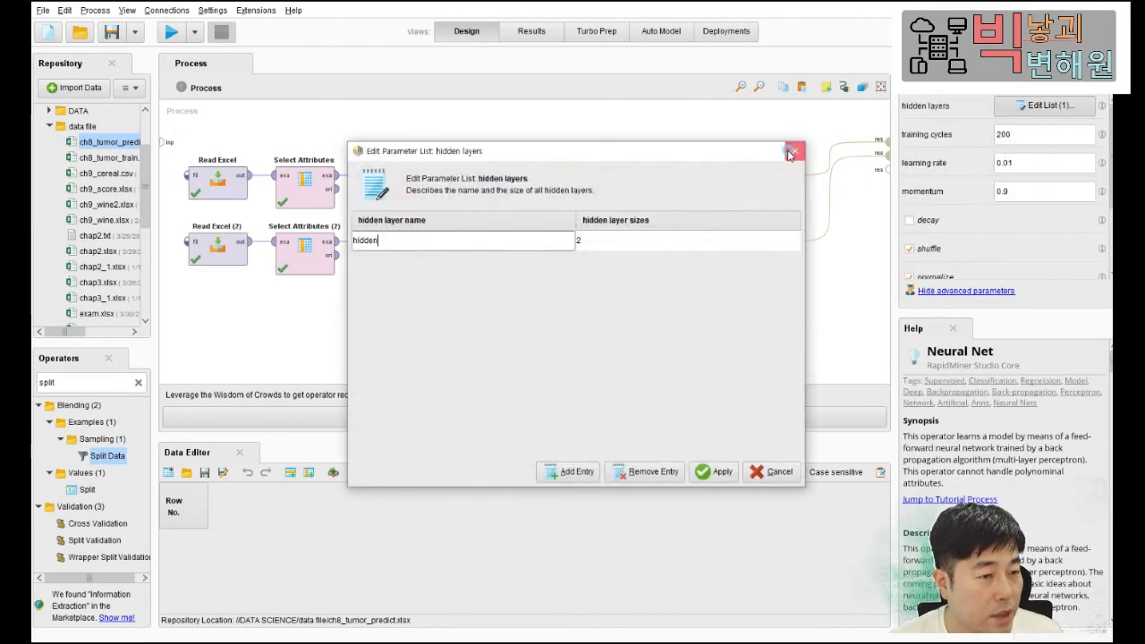
click(791, 152)
scroll(1016, 183, down, 3)
click(652, 183)
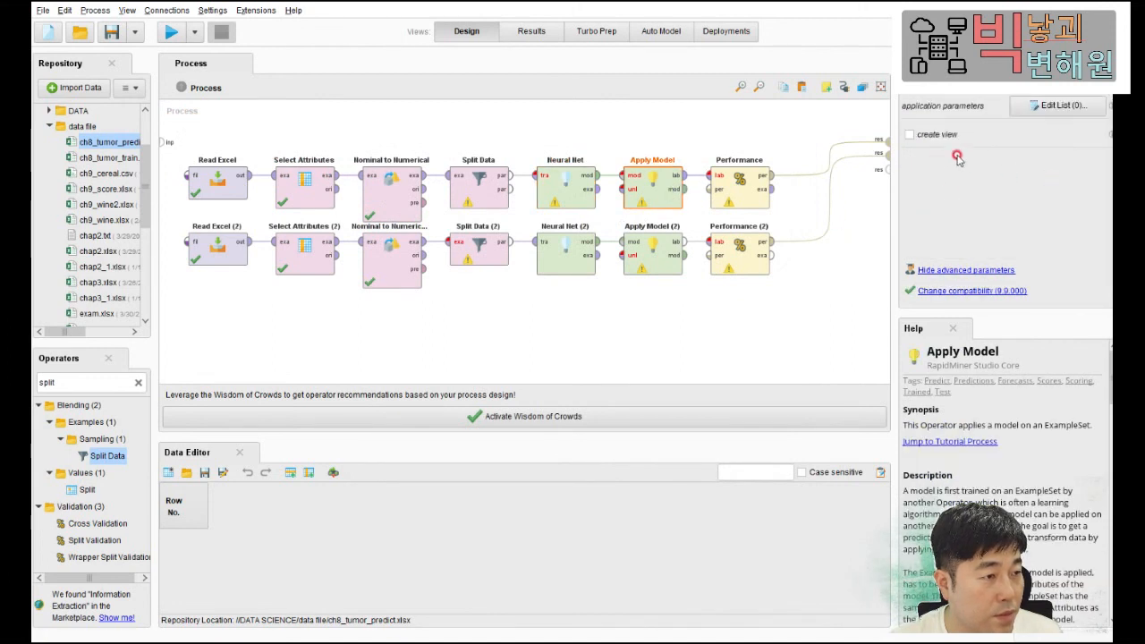
click(1037, 108)
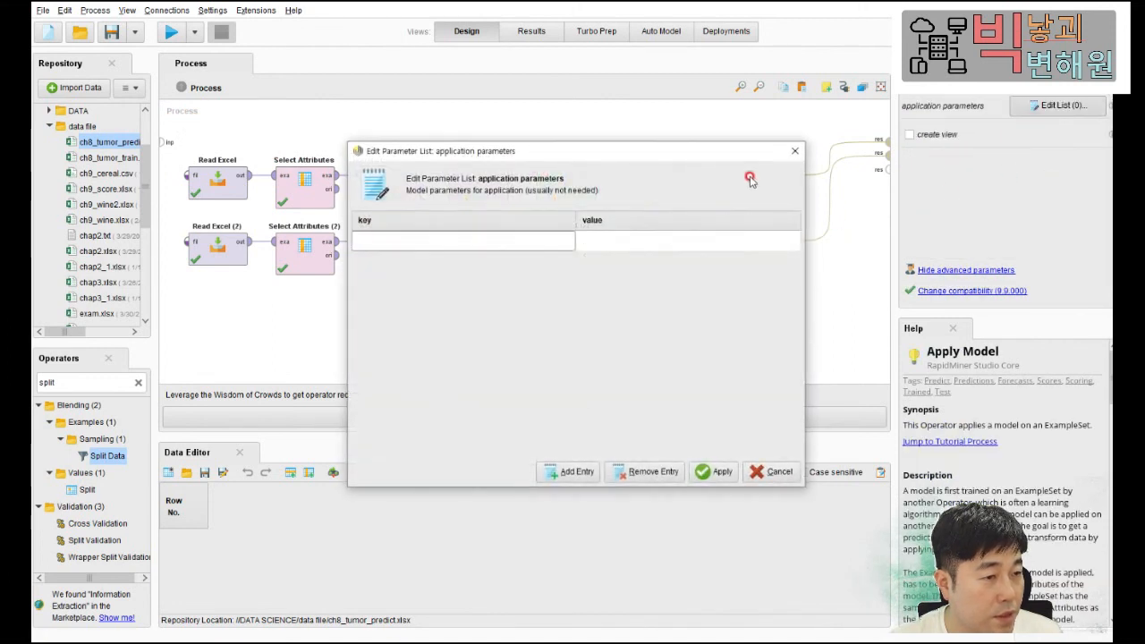
click(792, 157)
- Set the upper Split Data operator's partitions to two ratios, 0.7 and 0.3
click(466, 204)
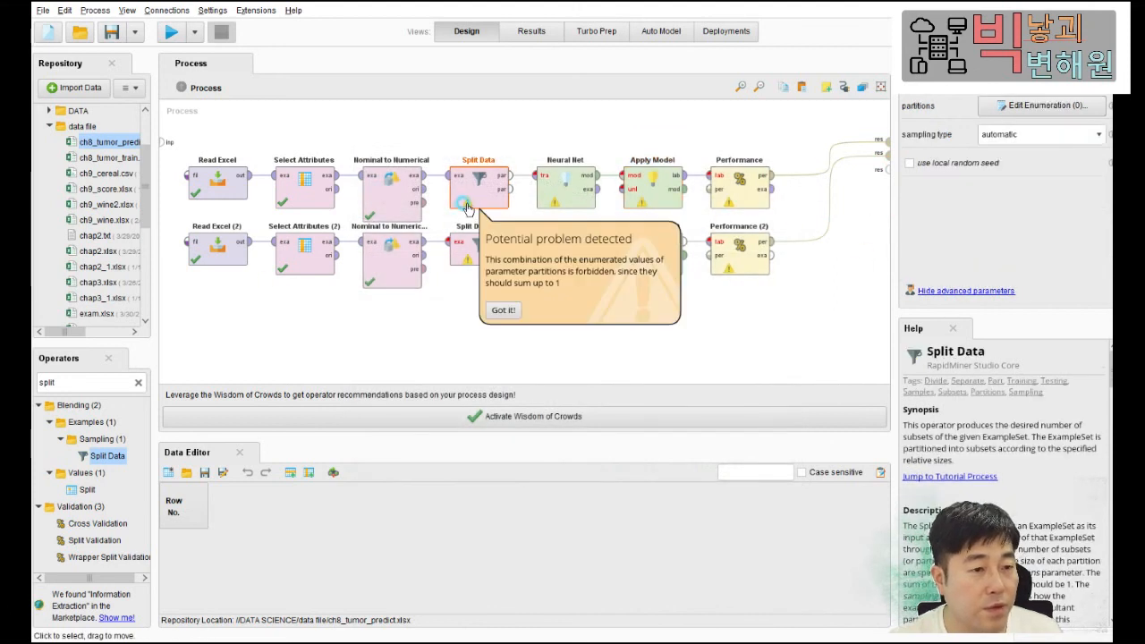
click(934, 204)
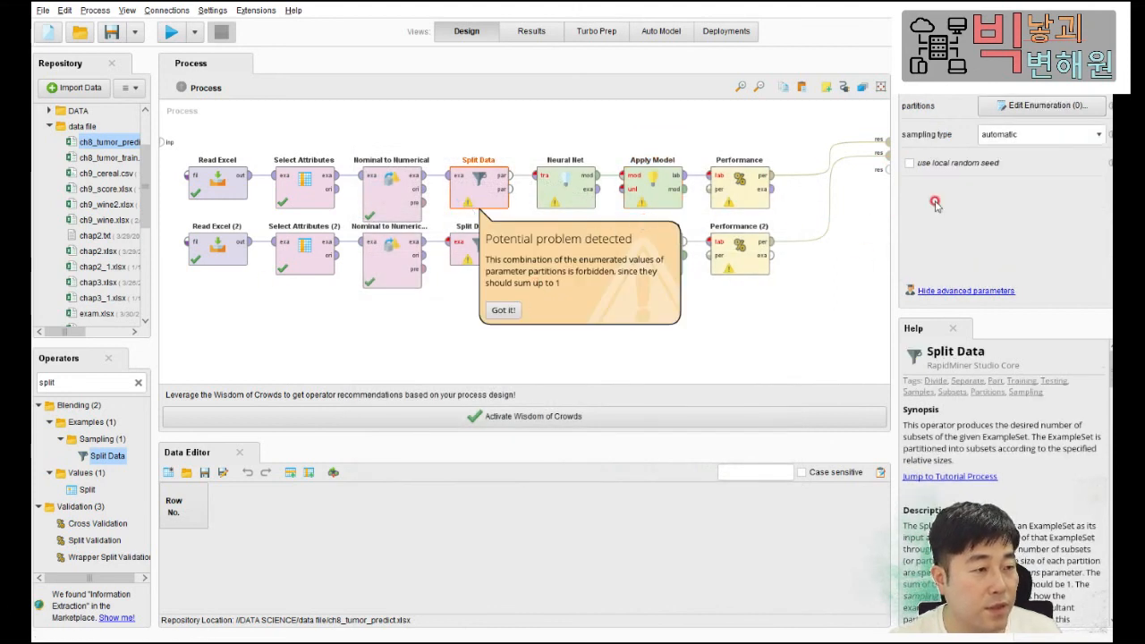
click(502, 309)
click(1022, 115)
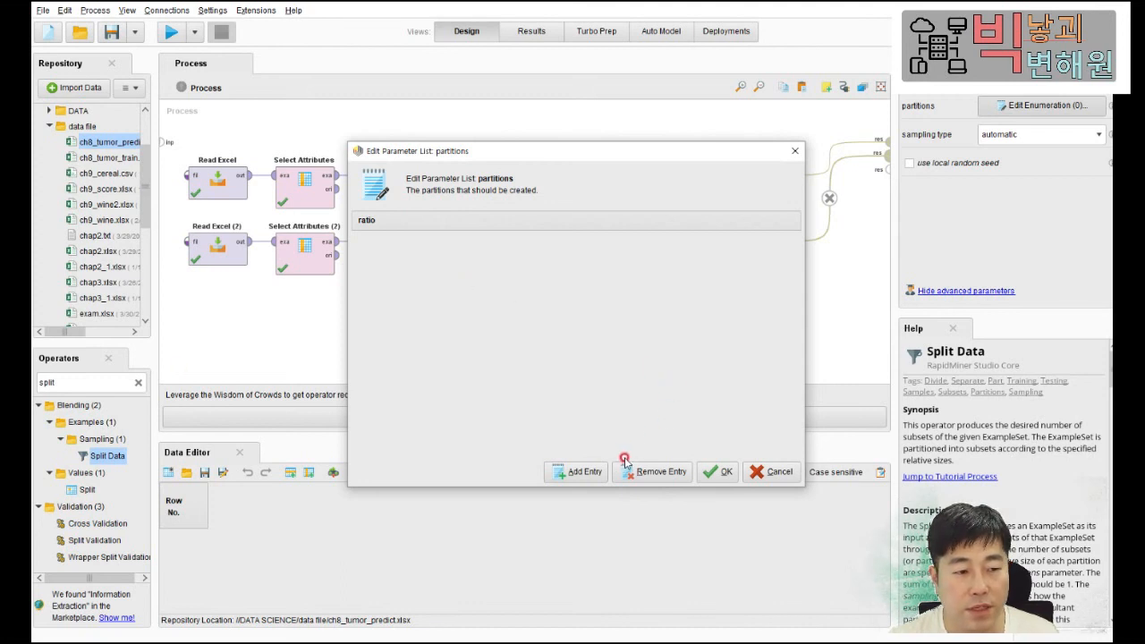
click(566, 474)
click(566, 474)
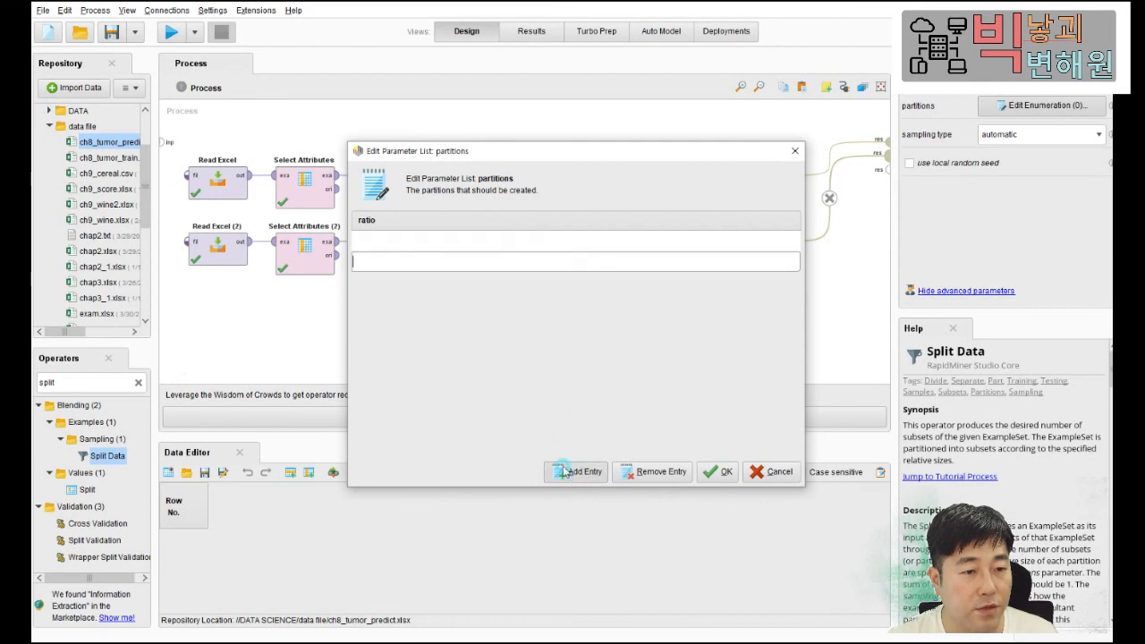
click(394, 242)
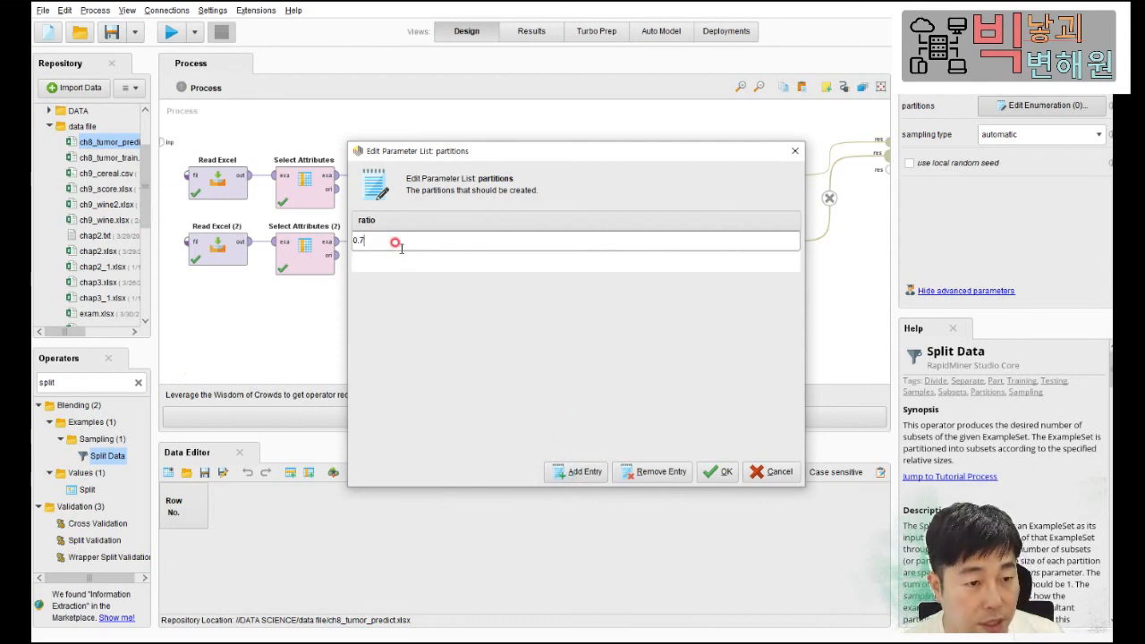
click(393, 261)
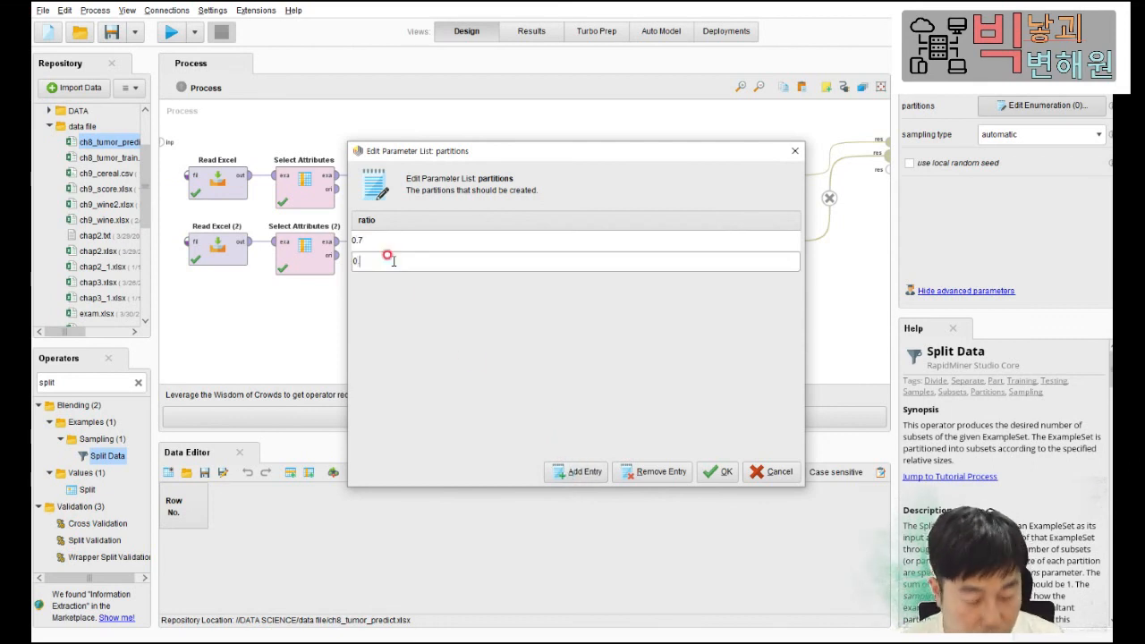
text(0.3)
click(718, 471)
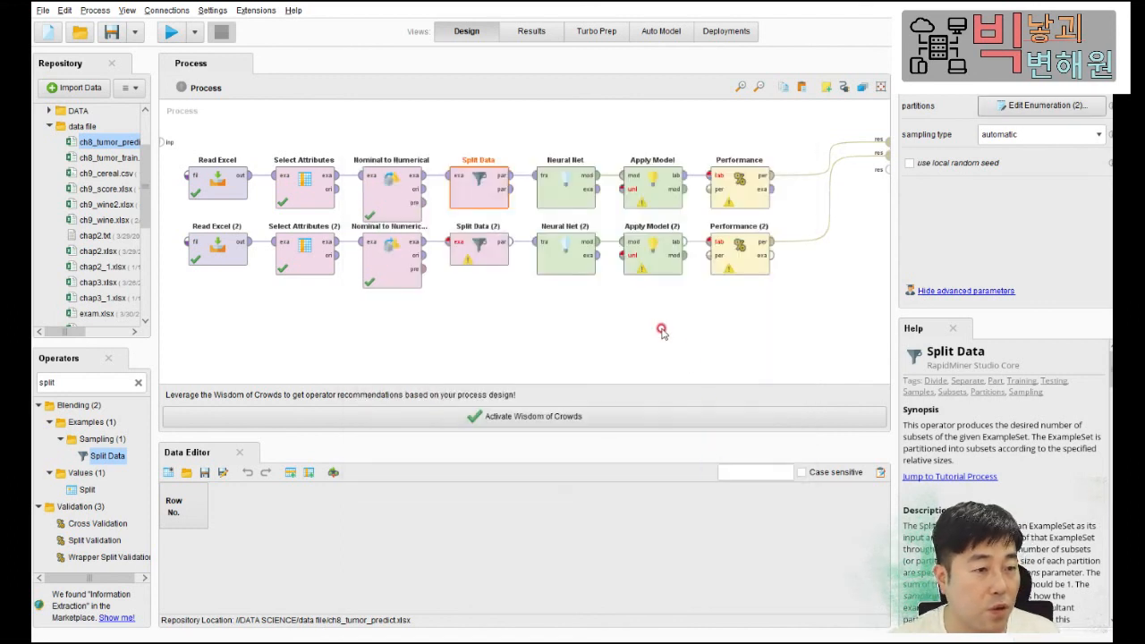
- Set the lower Split Data (2) operator's partitions to two ratios, 0.7 and 0.3
click(462, 257)
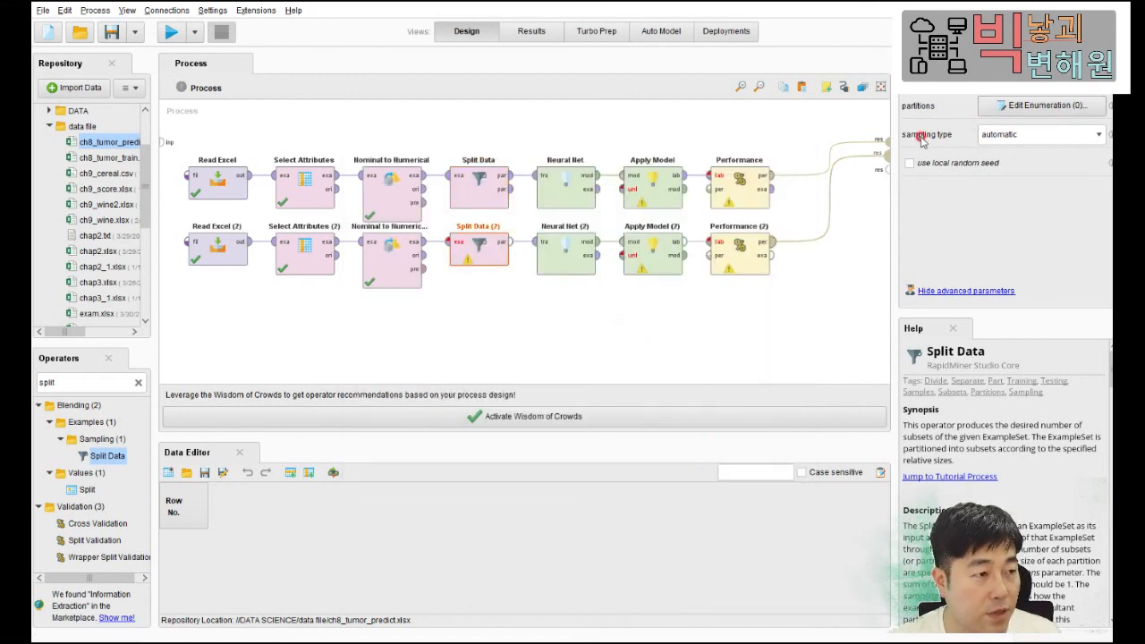
click(1047, 106)
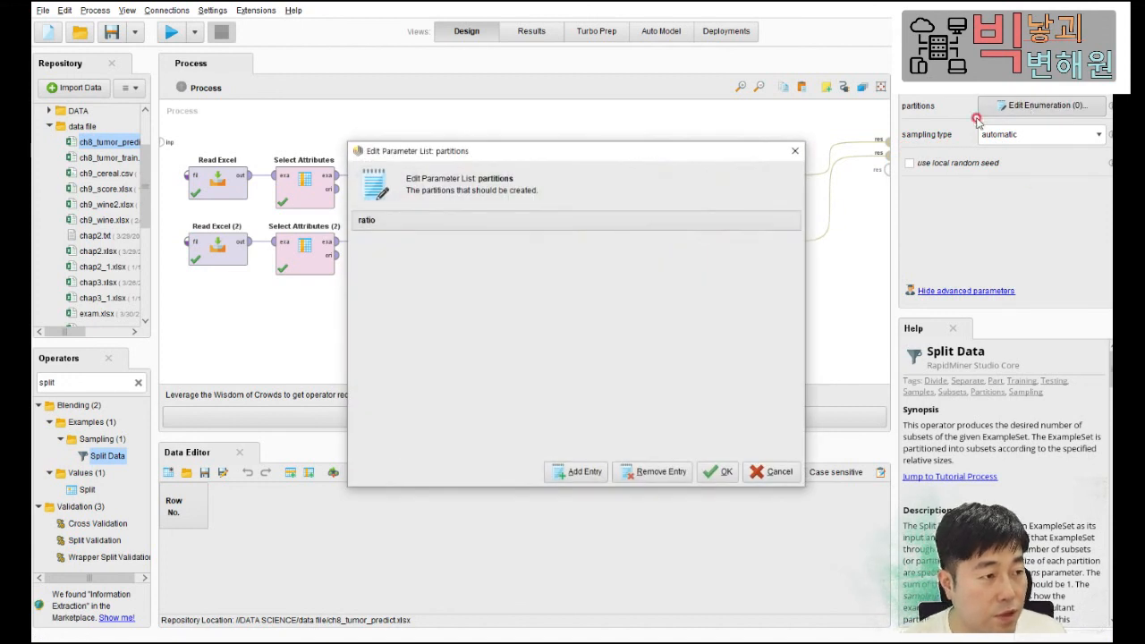
click(559, 471)
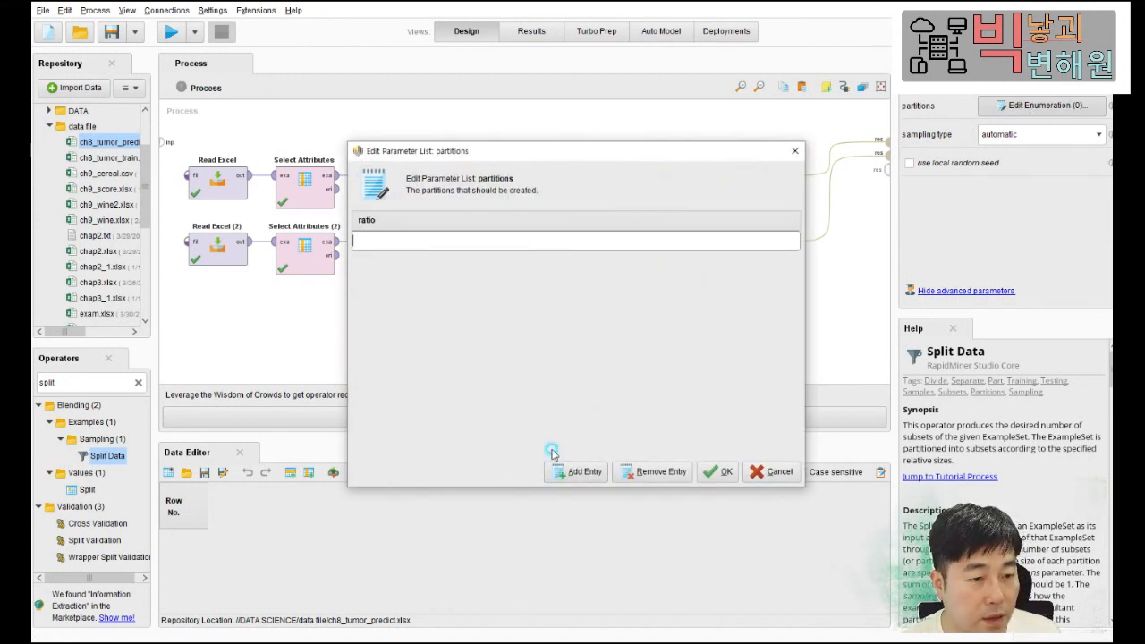
click(393, 268)
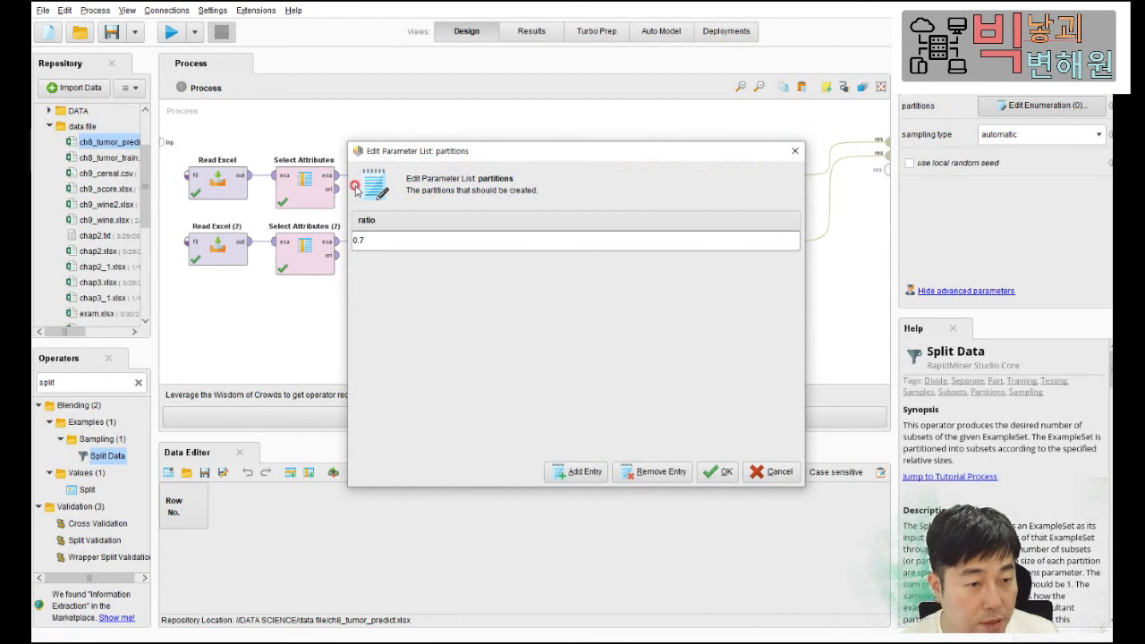
click(586, 473)
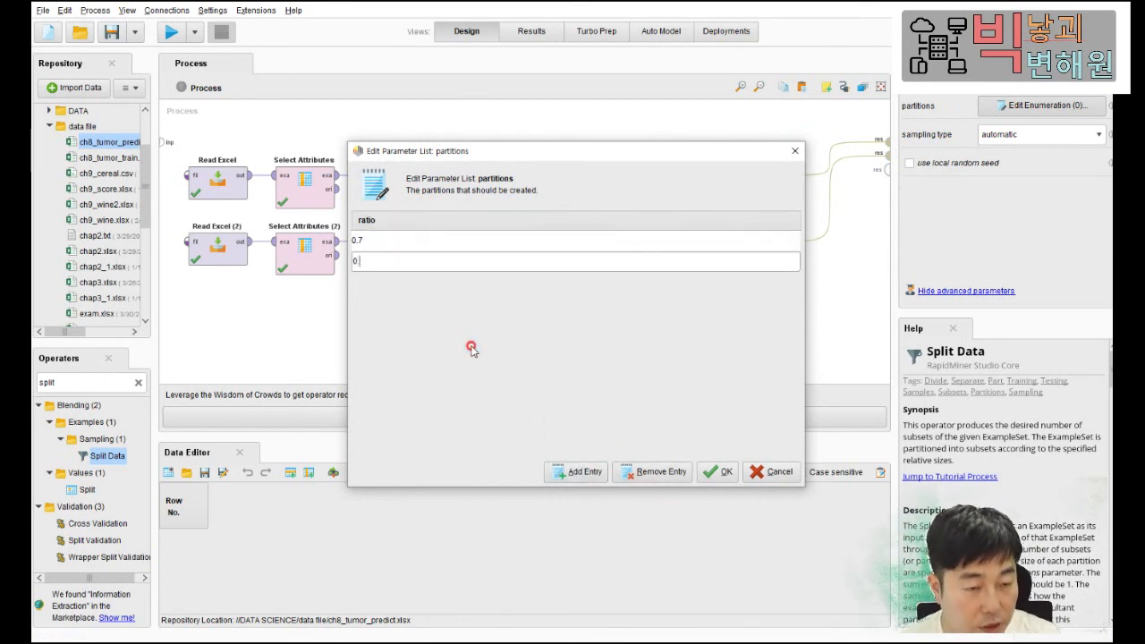
click(720, 471)
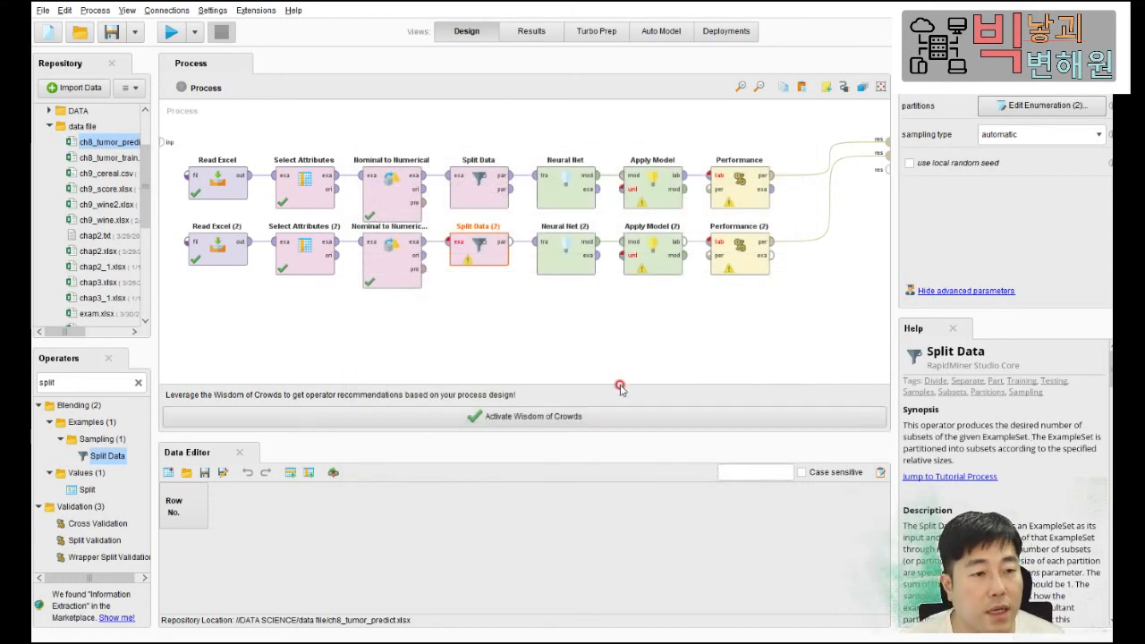
click(466, 259)
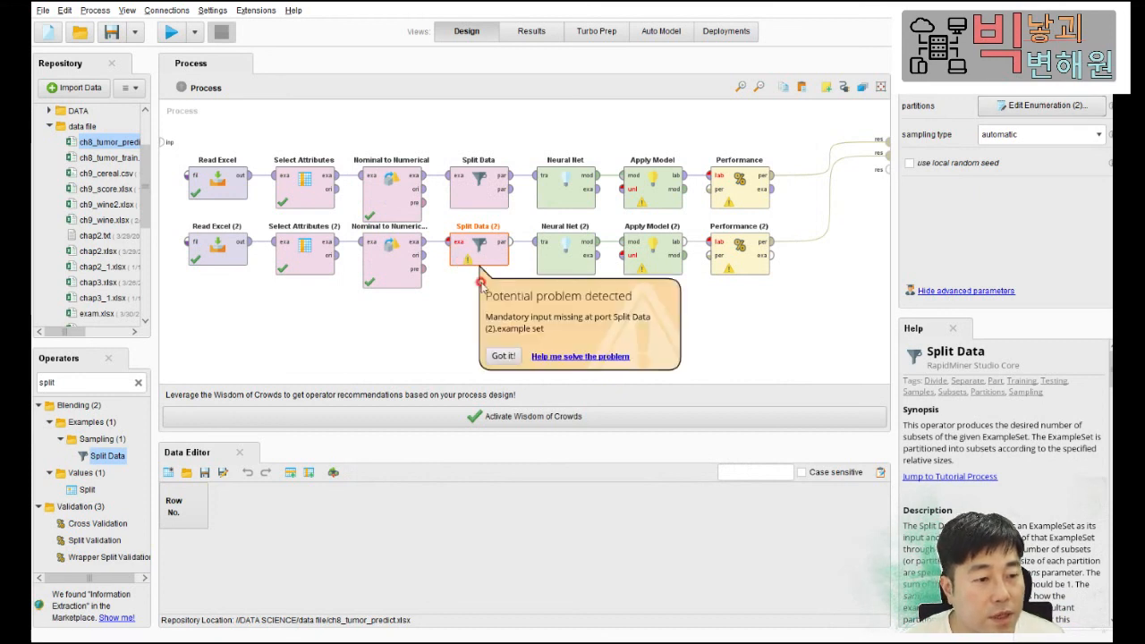
click(577, 357)
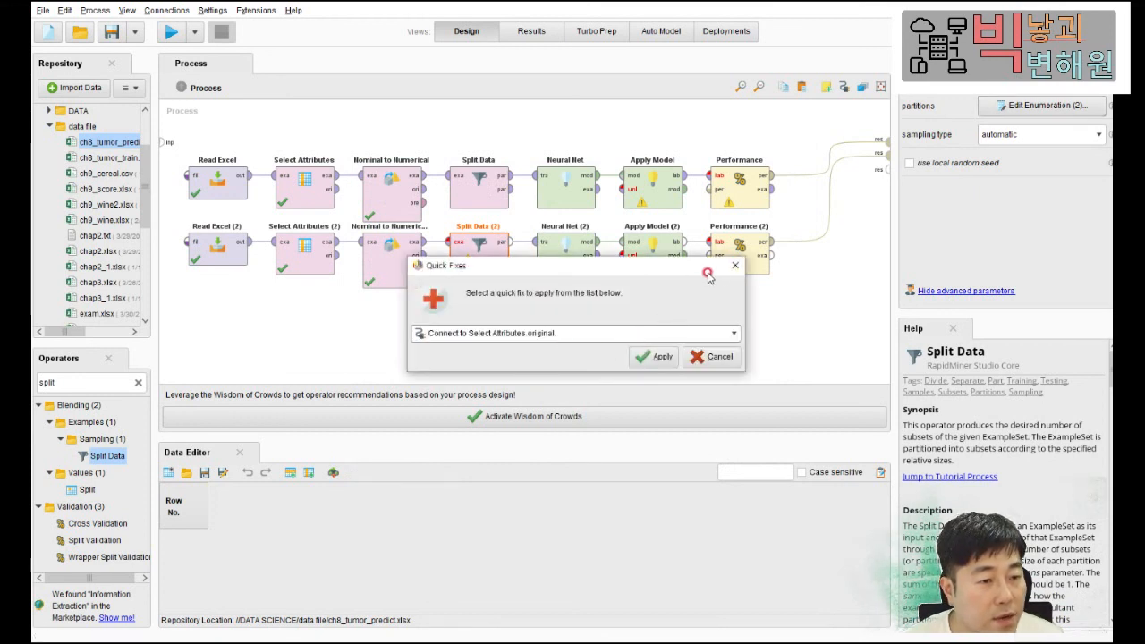
click(736, 264)
- Connect the lower row in sequence from Nominal to Numerical through Split Data (2), Neural Net (2) and Apply Model (2) to Performance (2)
click(420, 251)
drag(425, 244, 576, 275)
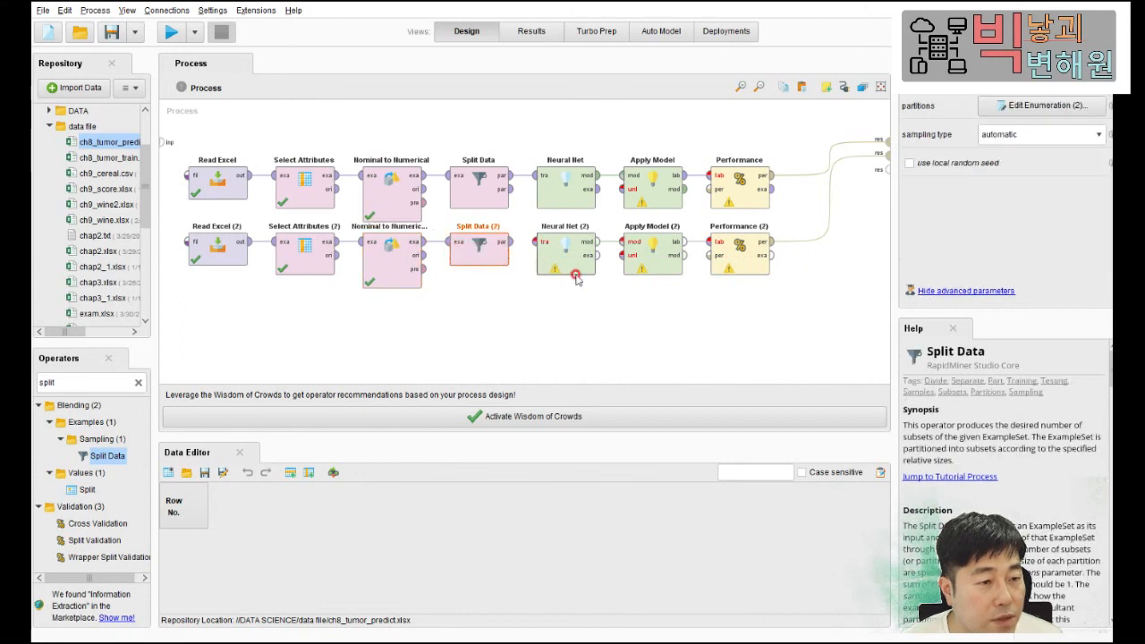
drag(510, 242, 536, 241)
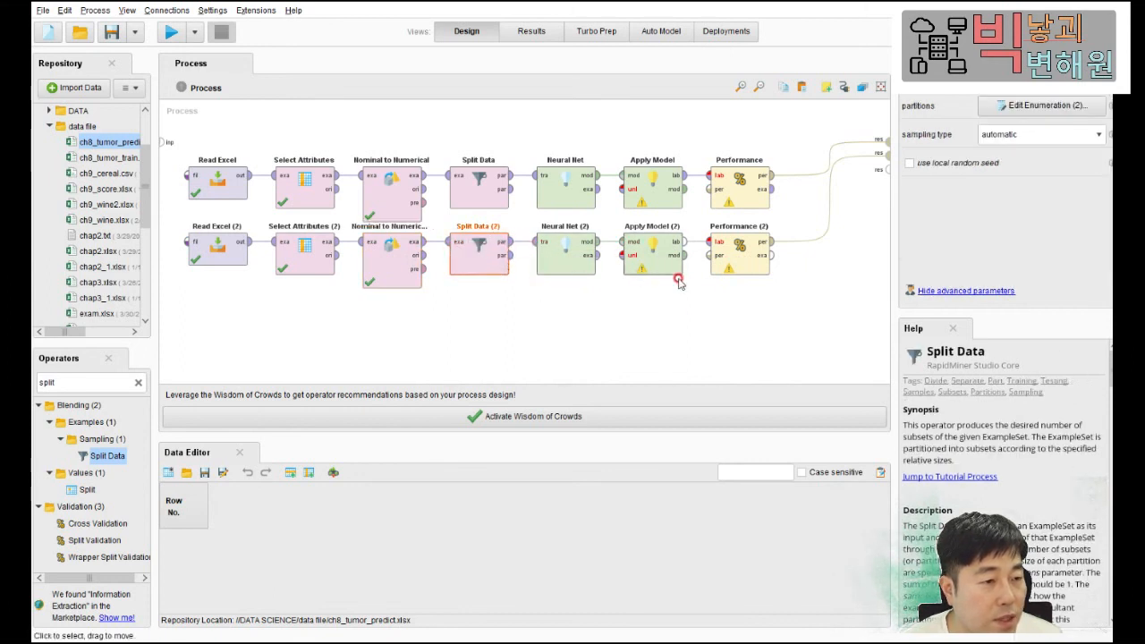
click(627, 250)
drag(598, 242, 623, 241)
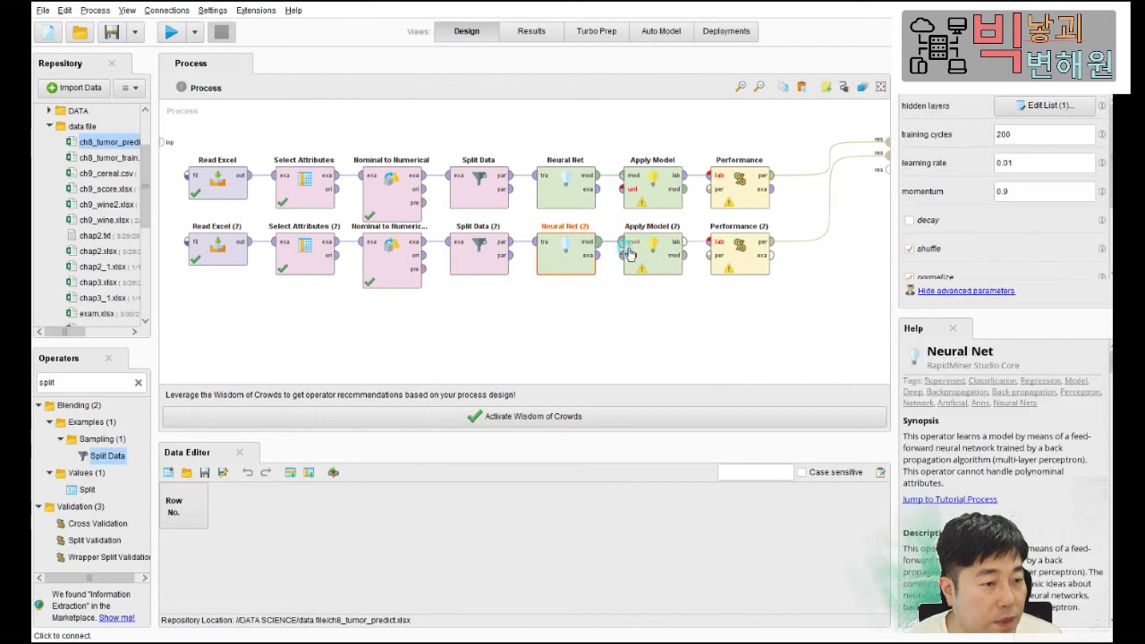
click(685, 248)
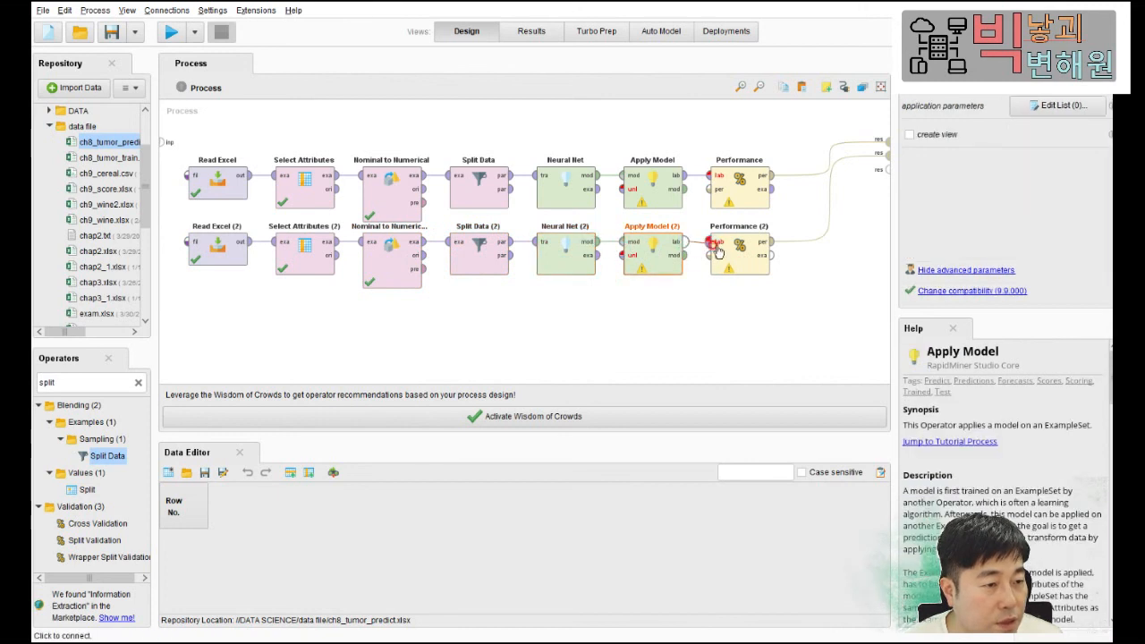
- Check the upper row's connections from Neural Net through Apply Model to Performance
click(605, 176)
click(704, 177)
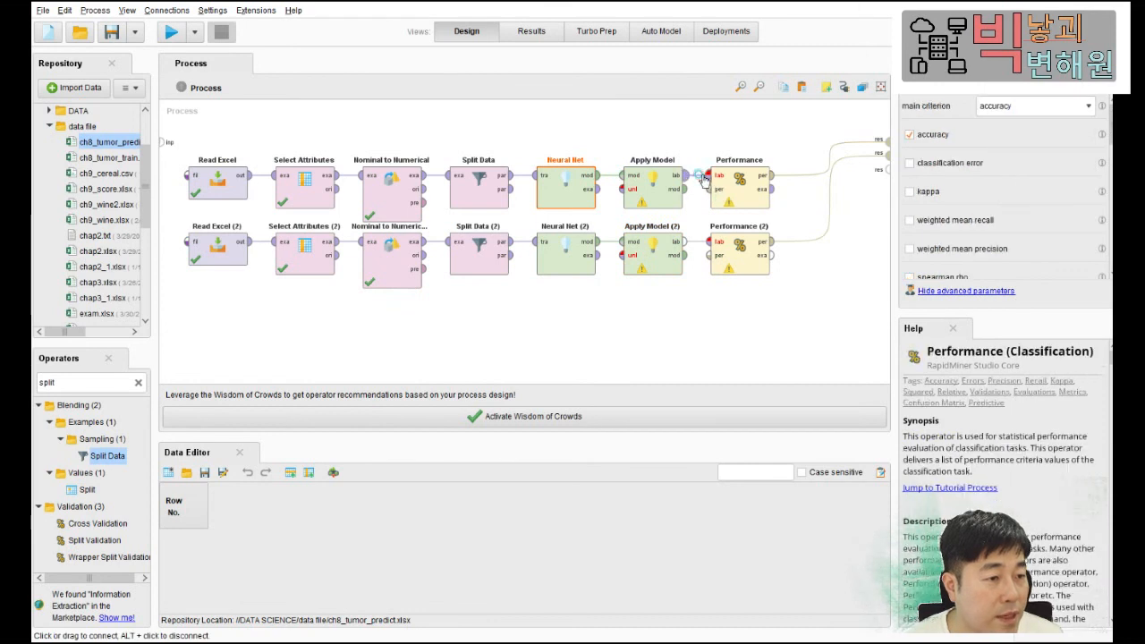
click(696, 184)
click(690, 184)
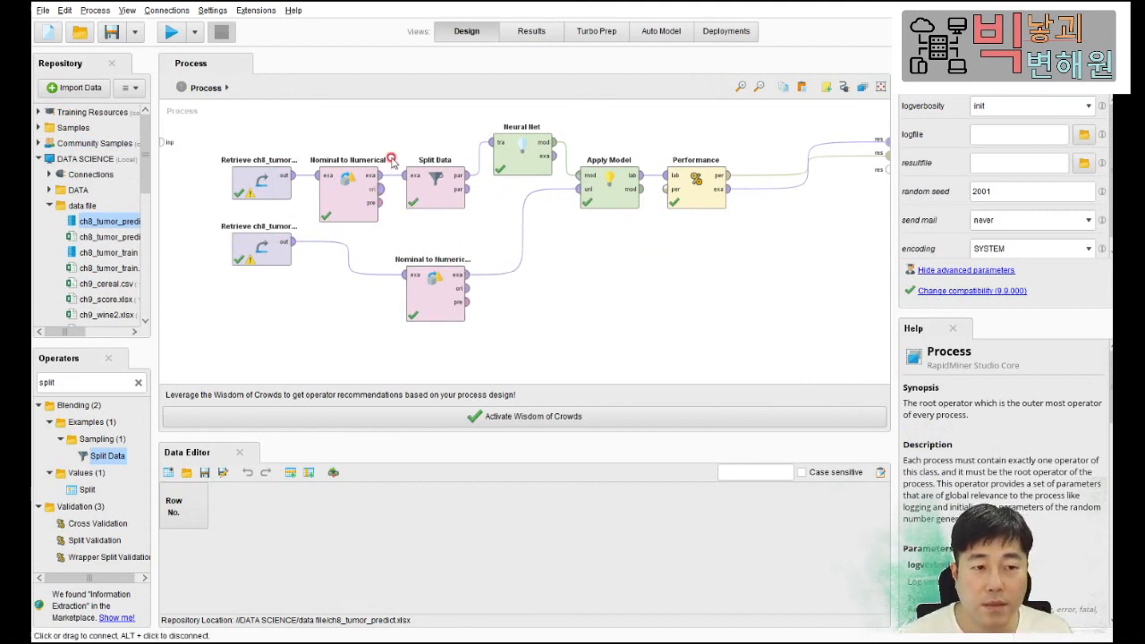
- Review the Split Data partition ratios, run the process to view the performance table, and return to the process design
click(441, 189)
click(1017, 107)
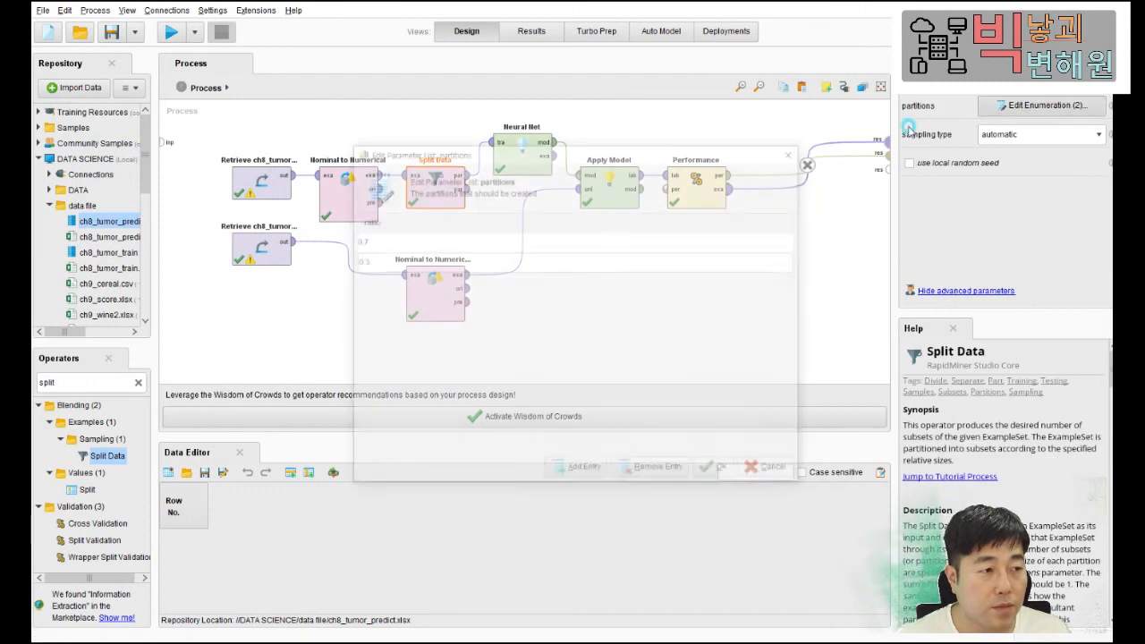
click(793, 148)
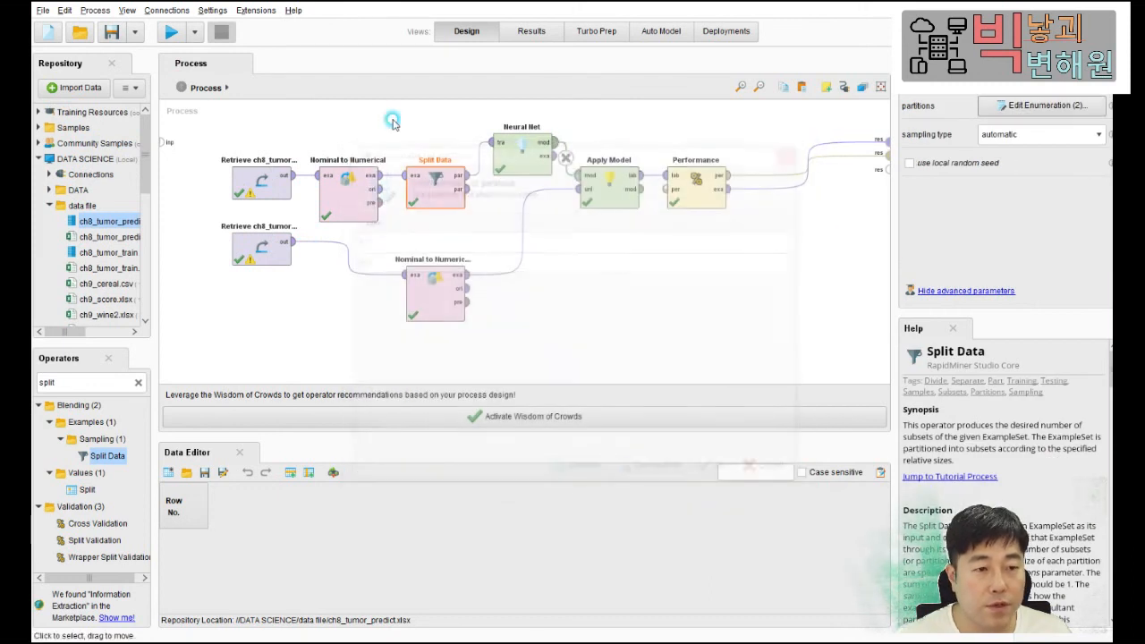
click(169, 31)
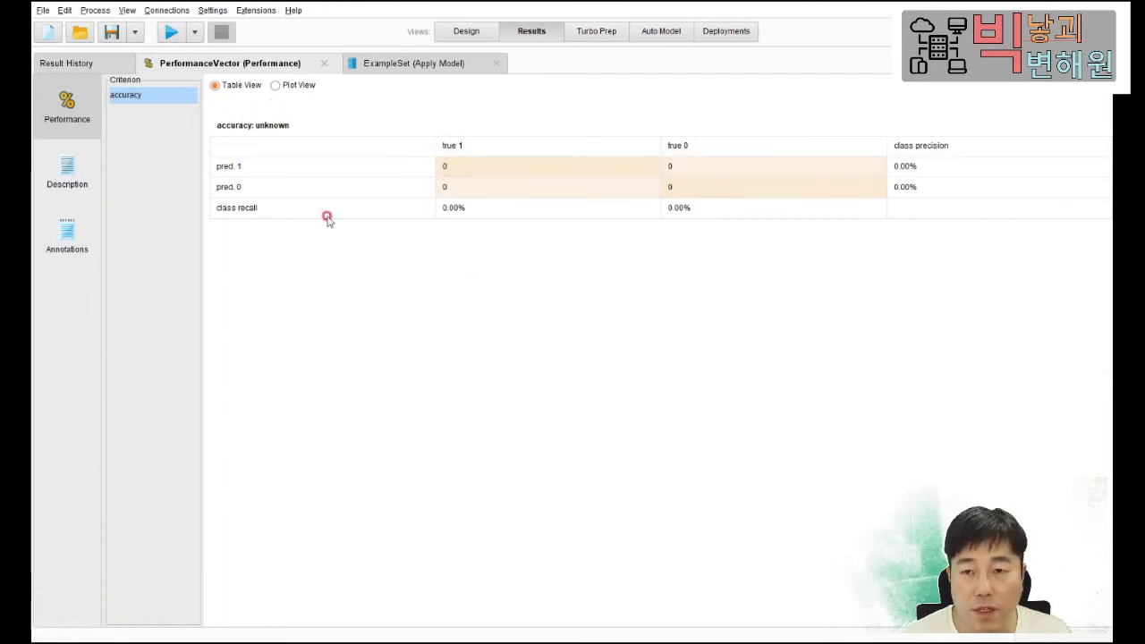
click(467, 33)
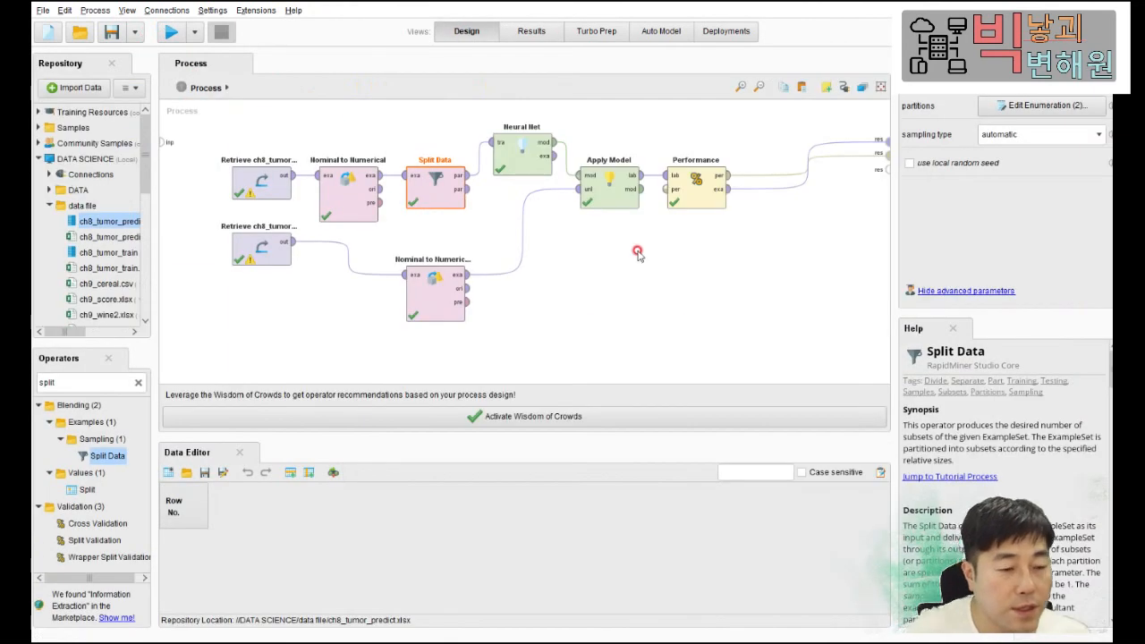